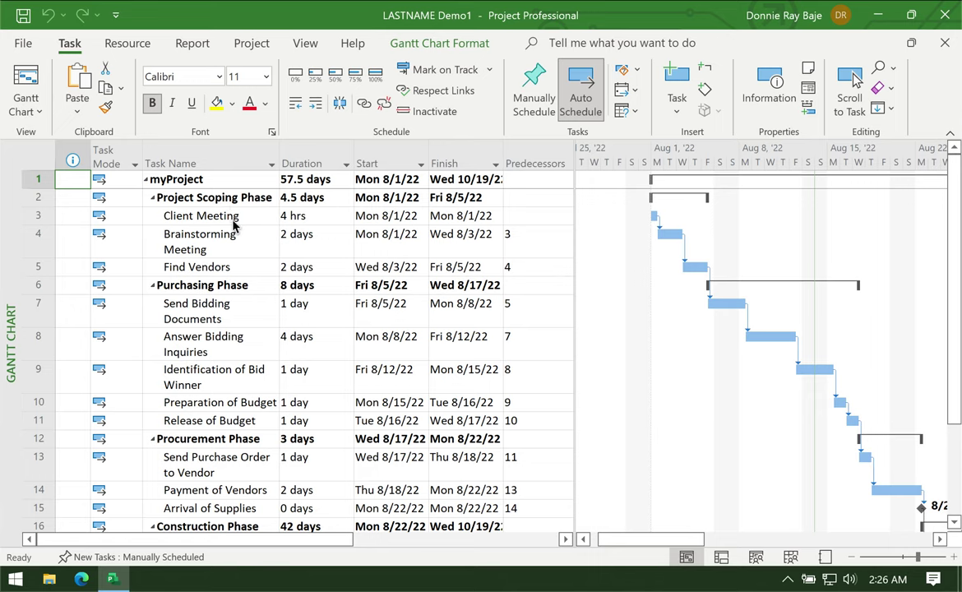
Reschedule the Brainstorming Meeting task to start on Wed 8/3/22, removing its link to Client Meeting.
{"action": "left_click", "coordinate": [360, 237]}
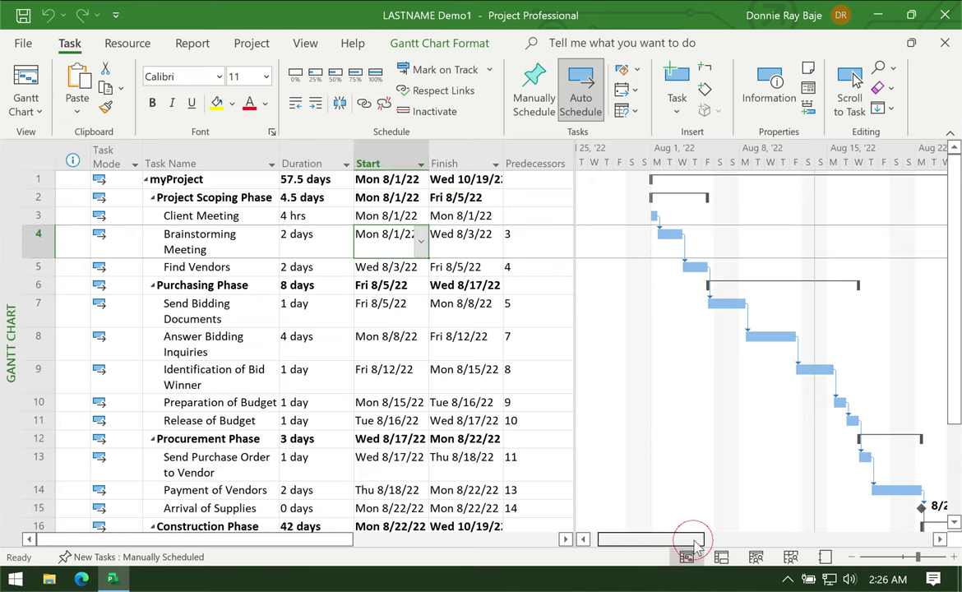
{"action": "mouse_move", "coordinate": [688, 540]}
{"action": "left_mouse_down"}
{"action": "mouse_move", "coordinate": [765, 554]}
{"action": "mouse_move", "coordinate": [682, 559]}
{"action": "left_mouse_up"}
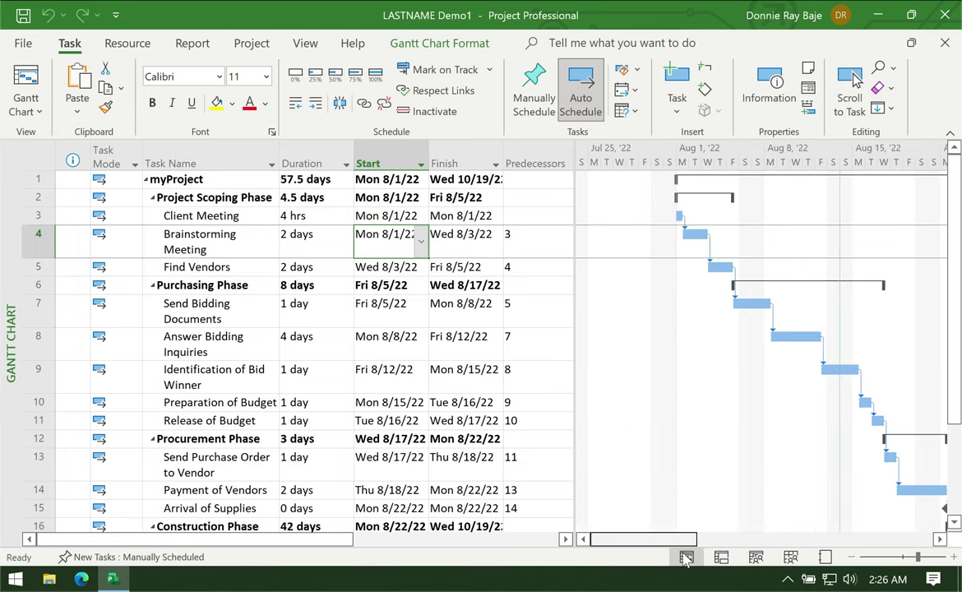
{"action": "left_click", "coordinate": [421, 242]}
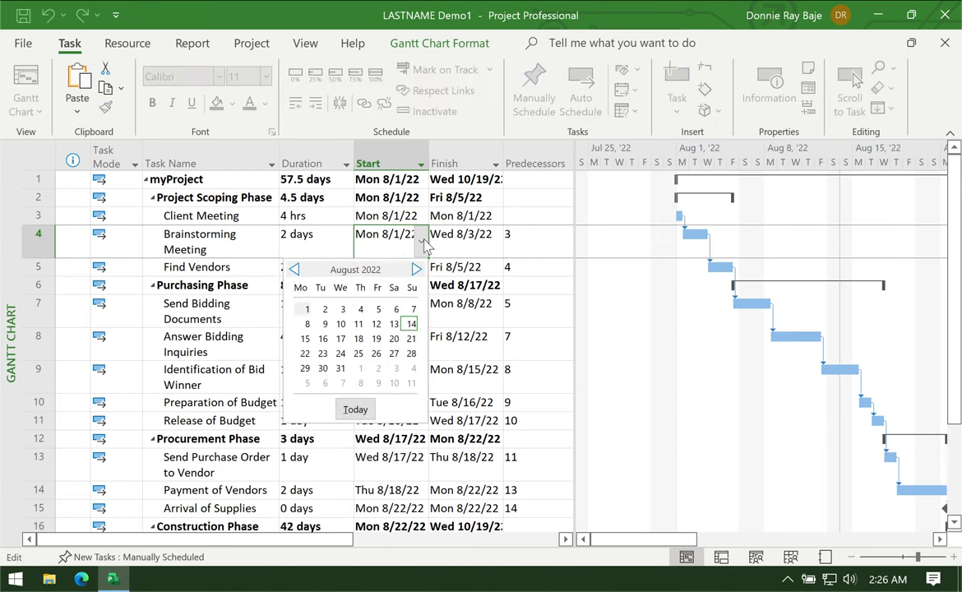
{"action": "left_click", "coordinate": [341, 310]}
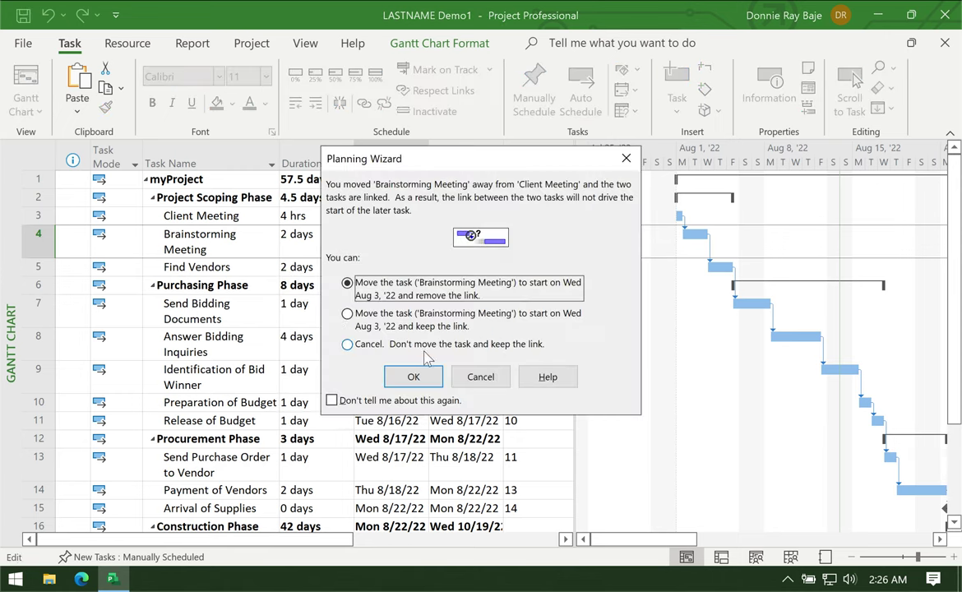
{"action": "left_click", "coordinate": [415, 376]}
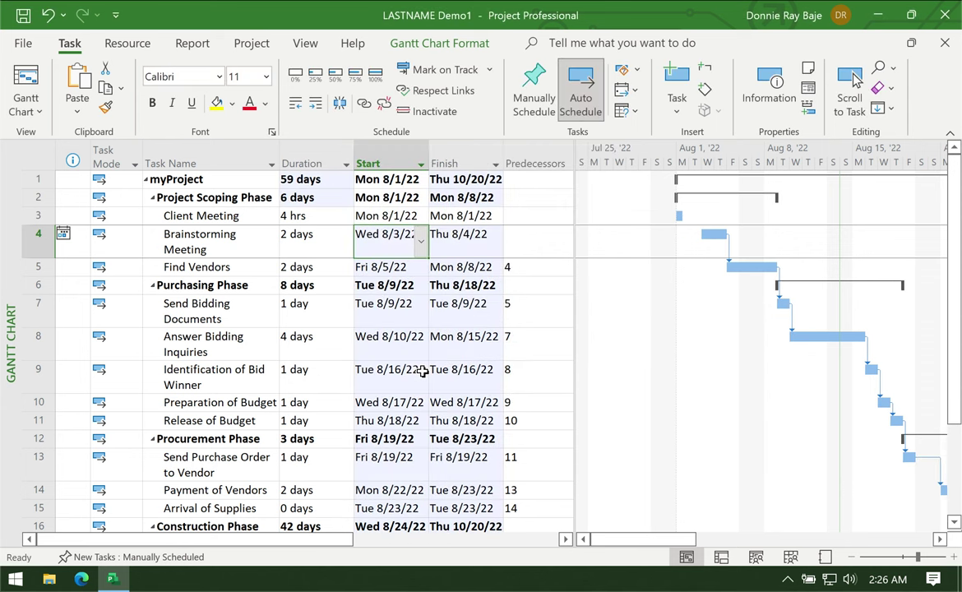
{"action": "left_click", "coordinate": [43, 310]}
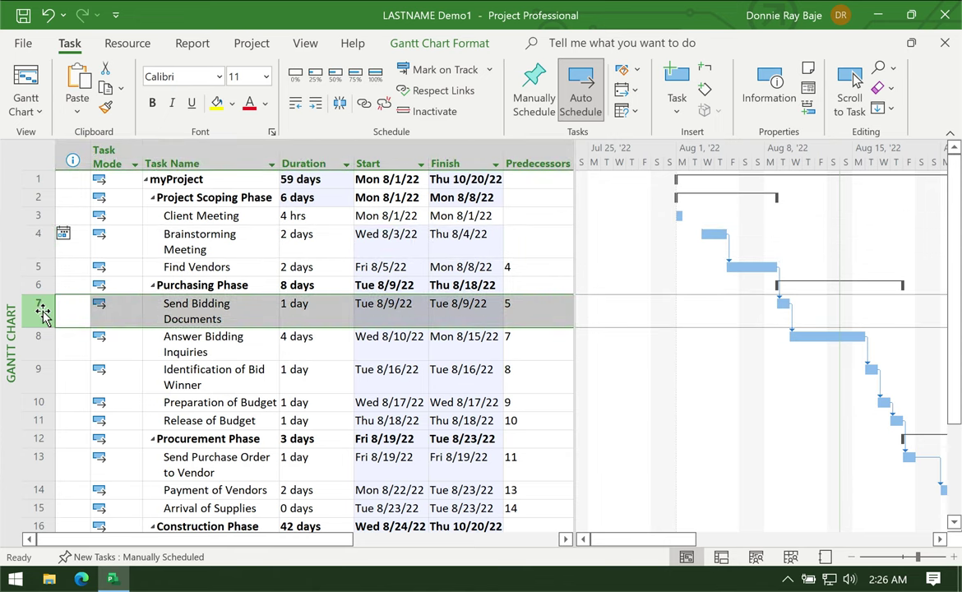
{"action": "left_click", "coordinate": [432, 177]}
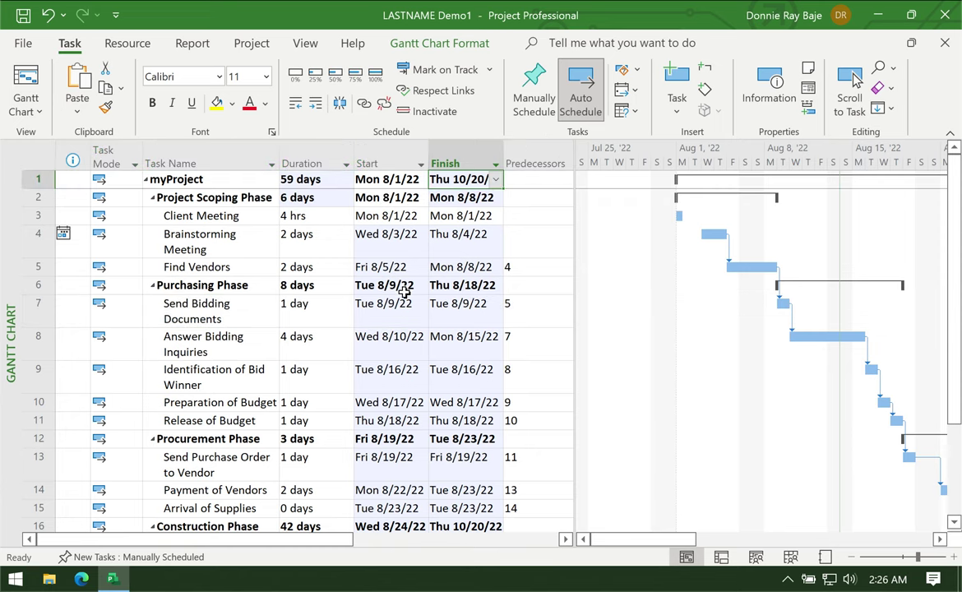
{"action": "left_click", "coordinate": [475, 304]}
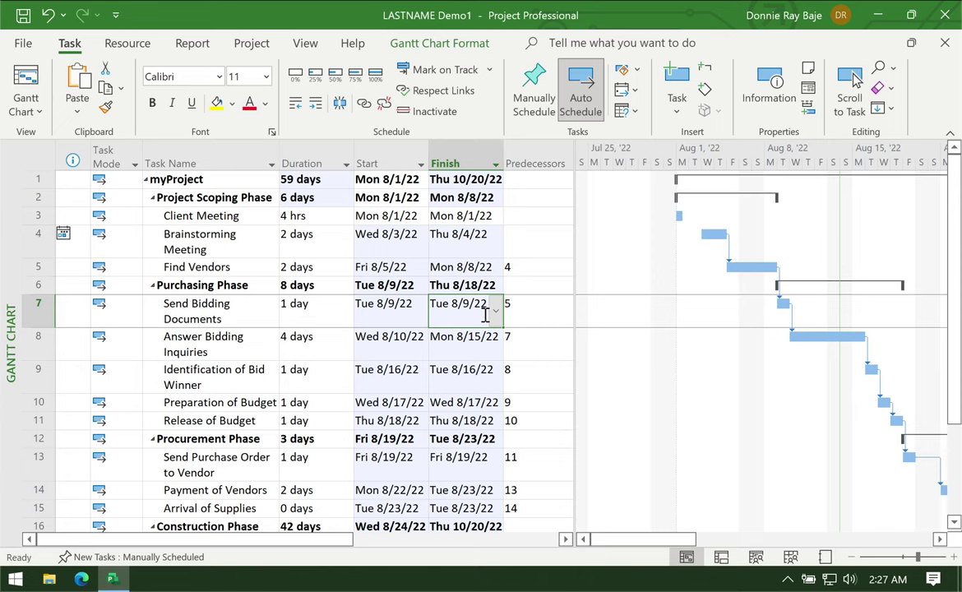
{"action": "left_click", "coordinate": [480, 267]}
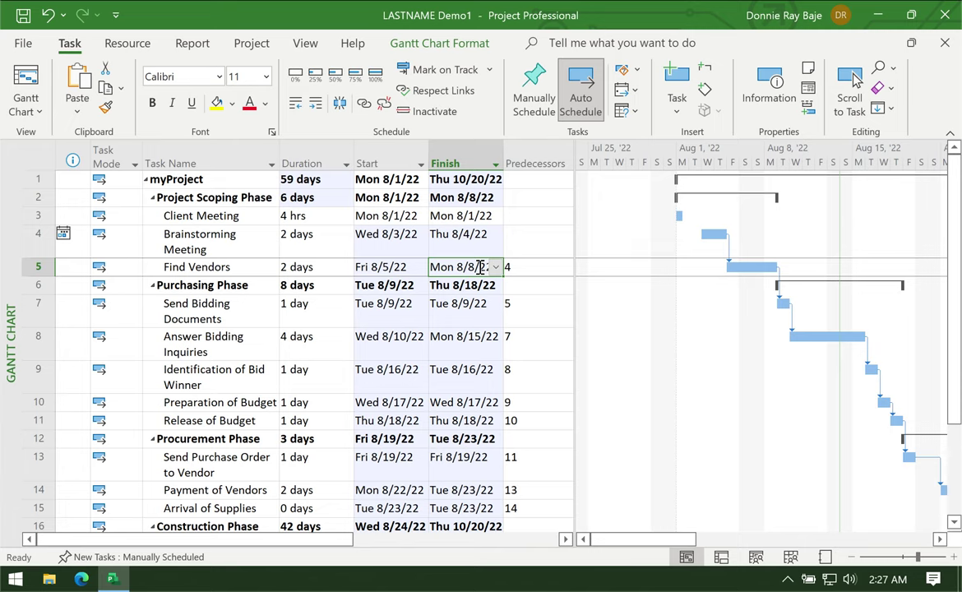
Close the LASTNAME Demo1 project without saving its changes and create a new blank project.
{"action": "left_click", "coordinate": [945, 44]}
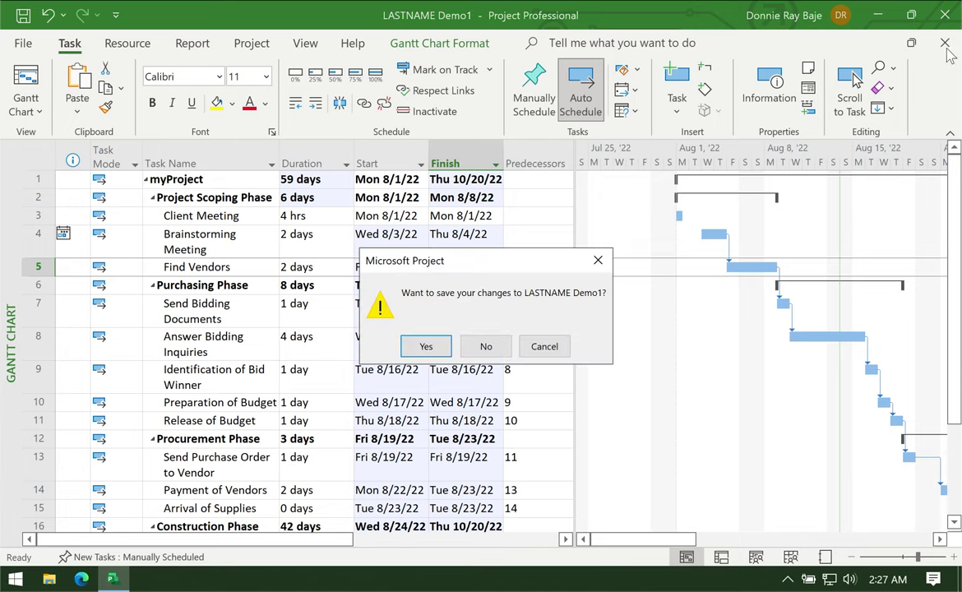
{"action": "left_click", "coordinate": [486, 346]}
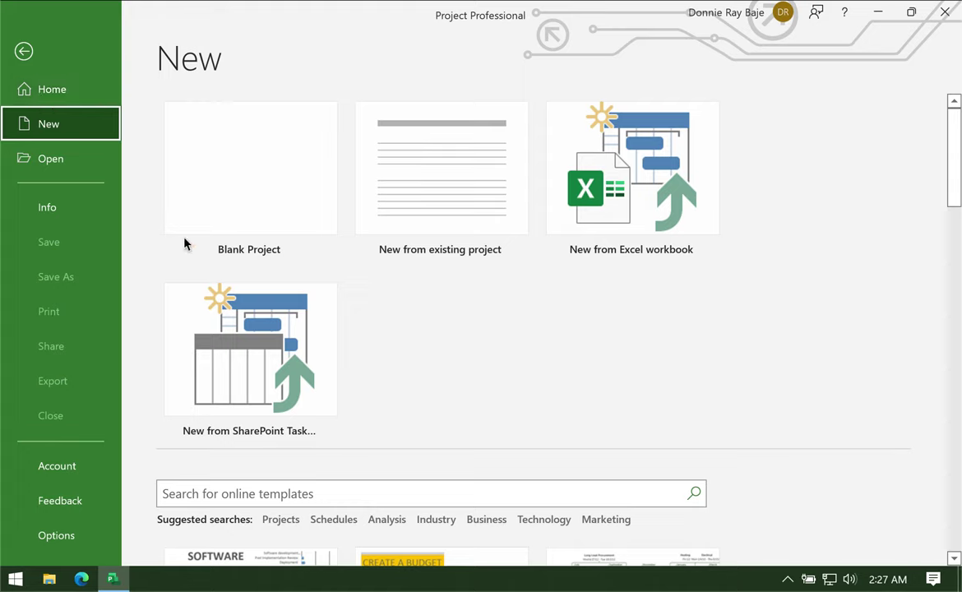
{"action": "left_click", "coordinate": [248, 199]}
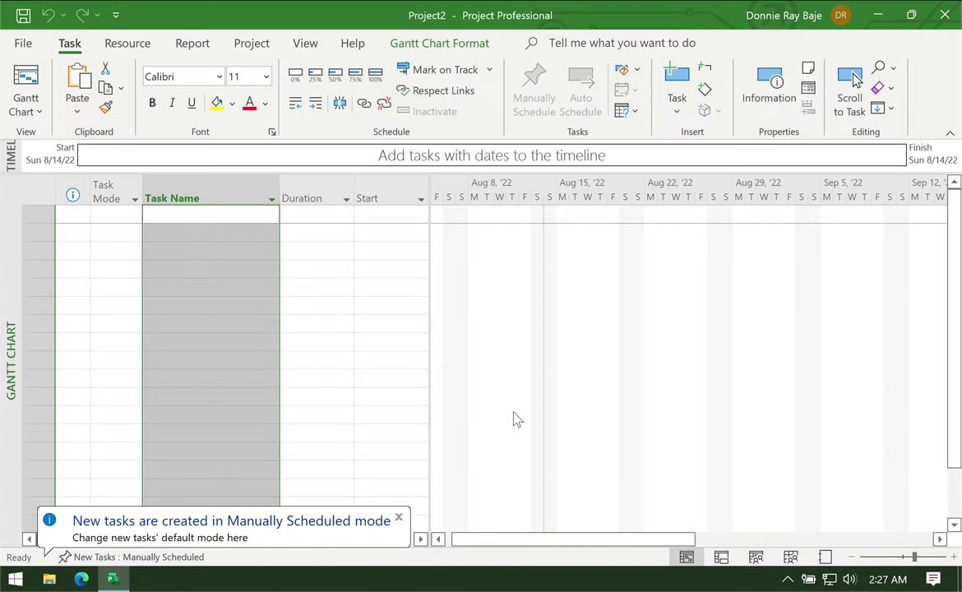
{"action": "left_click", "coordinate": [347, 343]}
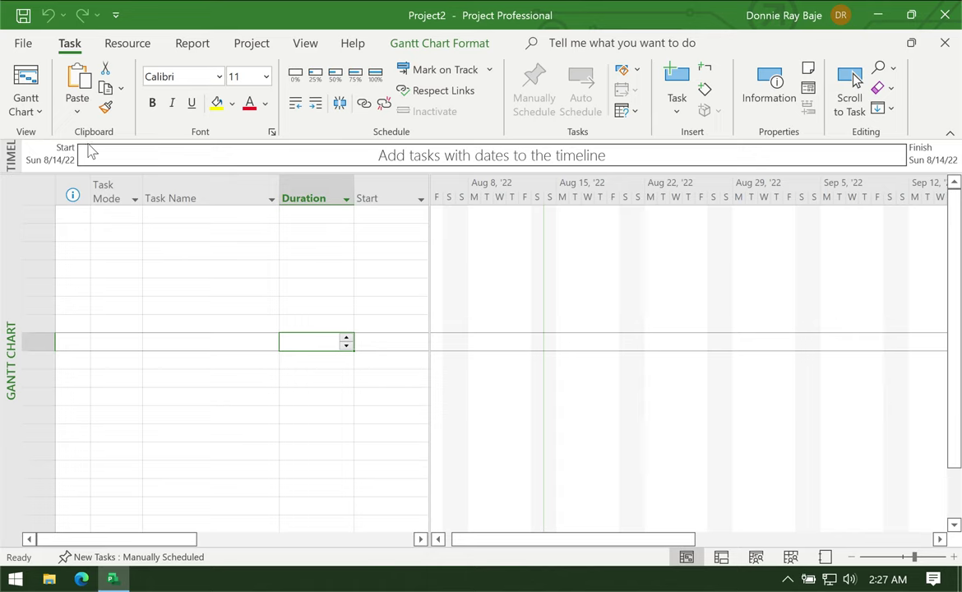
Preview the empty project in the Calendar and Resource Usage views and return to the Gantt Chart view.
{"action": "left_click", "coordinate": [38, 113]}
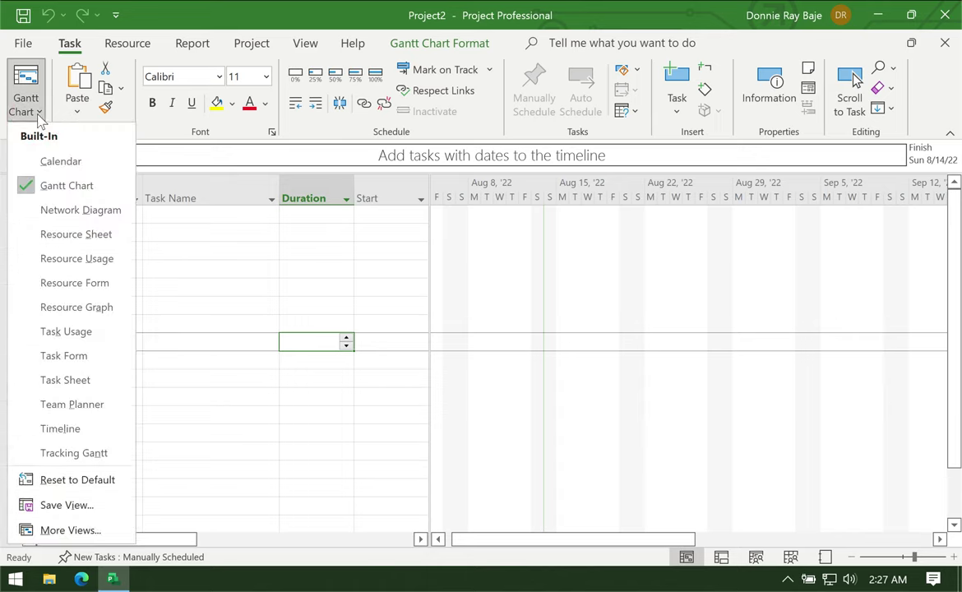
{"action": "left_click", "coordinate": [66, 161]}
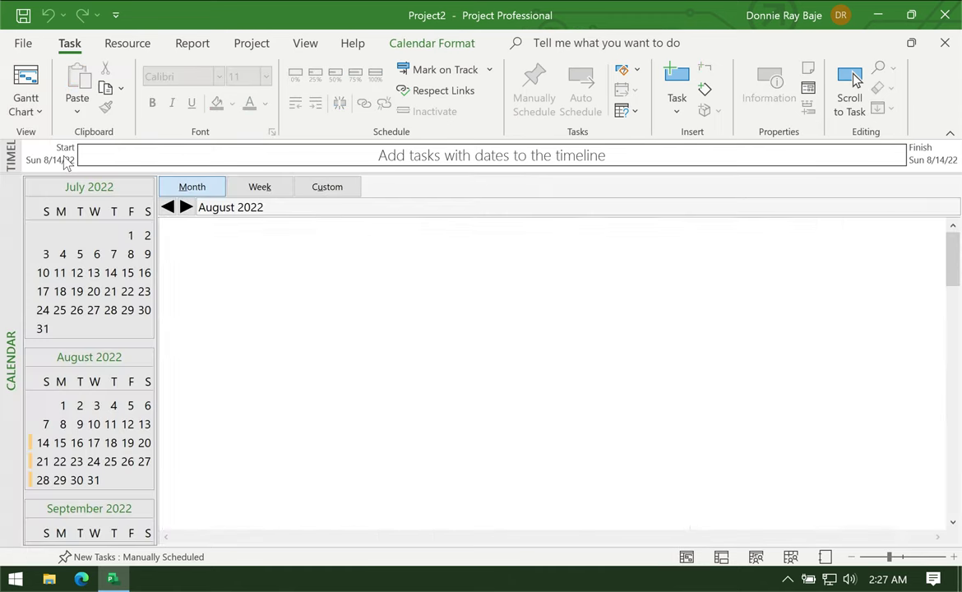
{"action": "left_click", "coordinate": [37, 111]}
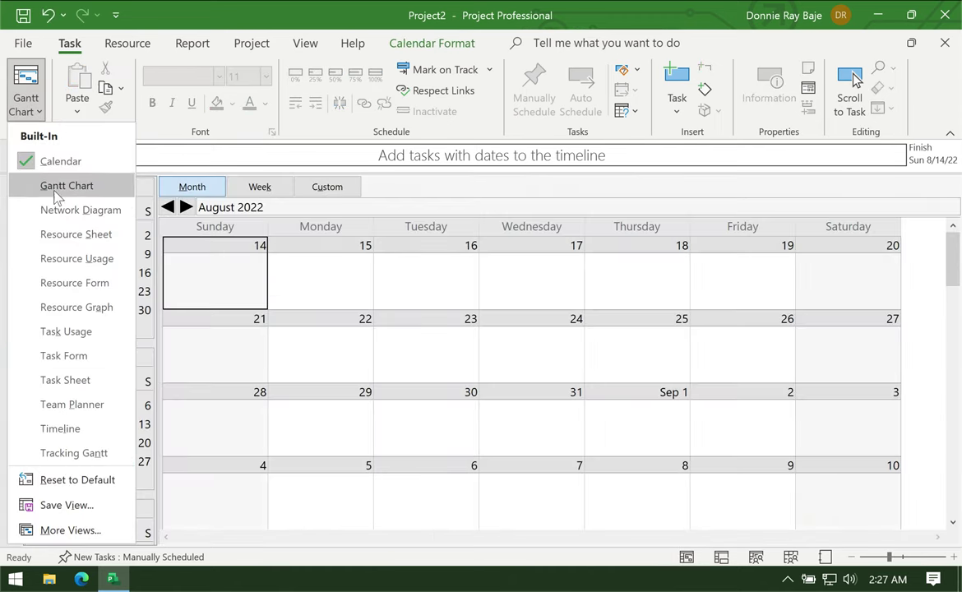
{"action": "left_click", "coordinate": [92, 258]}
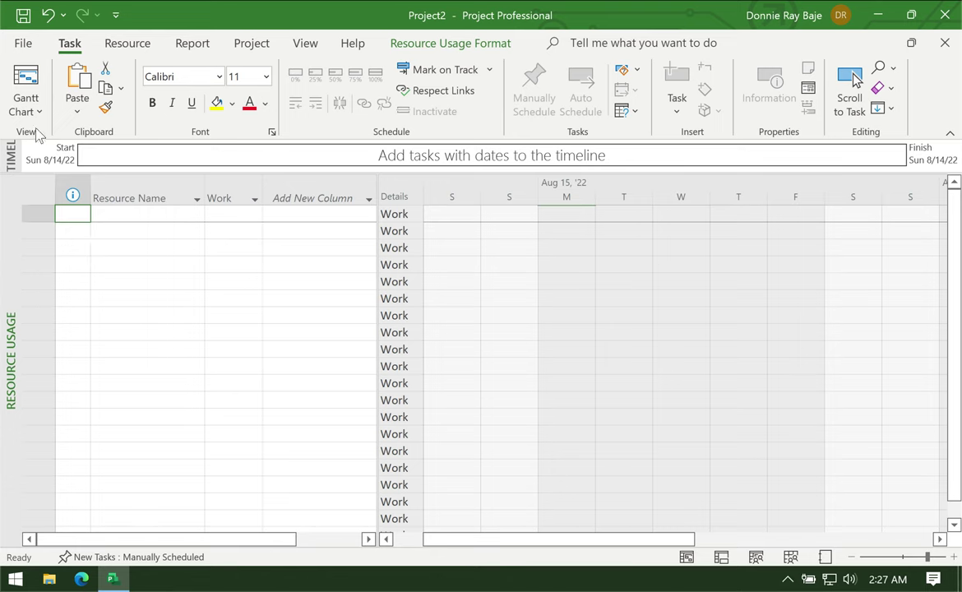
{"action": "left_click", "coordinate": [34, 111]}
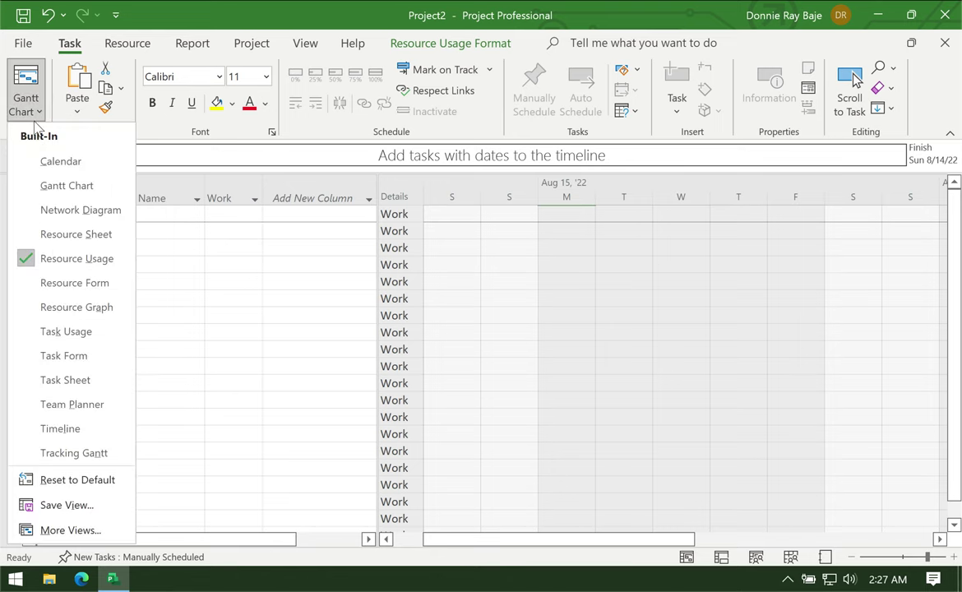
{"action": "left_click", "coordinate": [64, 188]}
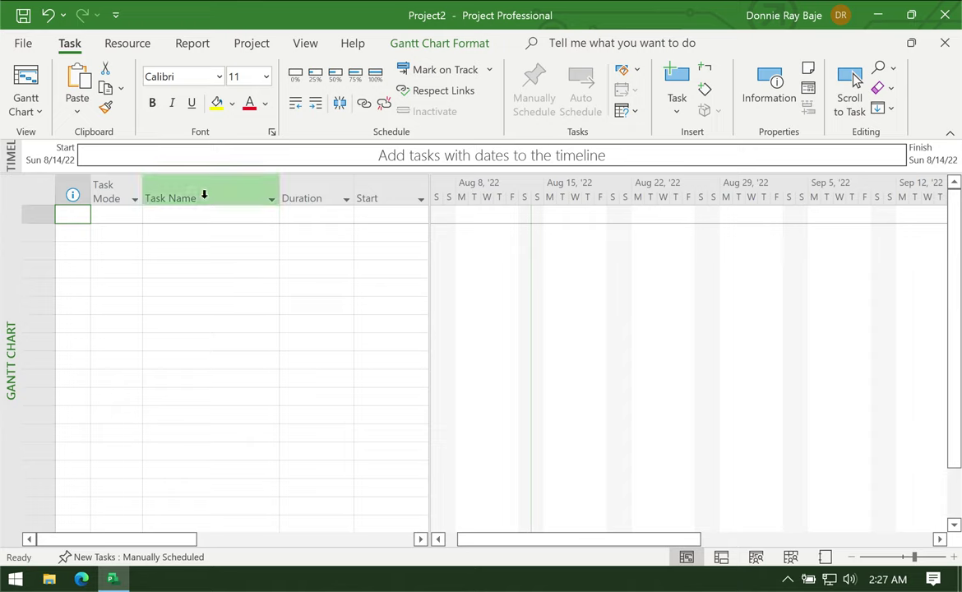
Set the week to start on Monday in the project's scheduling options.
{"action": "left_click", "coordinate": [22, 49]}
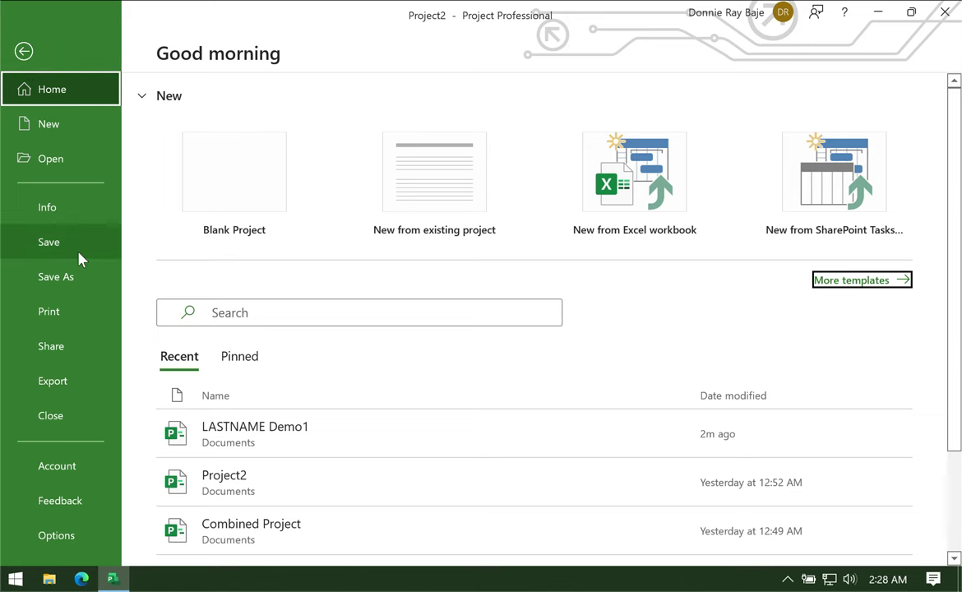
{"action": "left_click", "coordinate": [77, 541]}
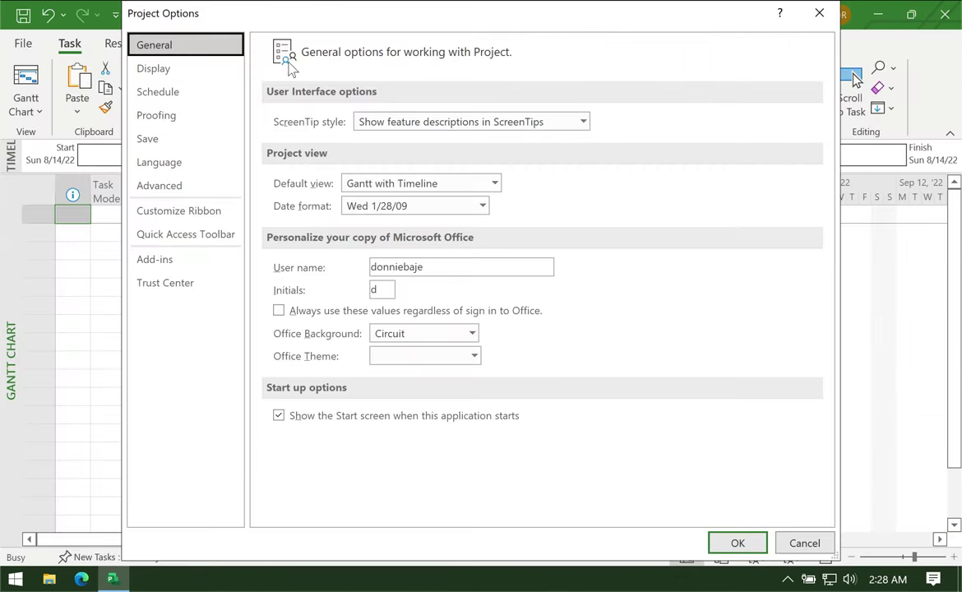
{"action": "left_click", "coordinate": [194, 92]}
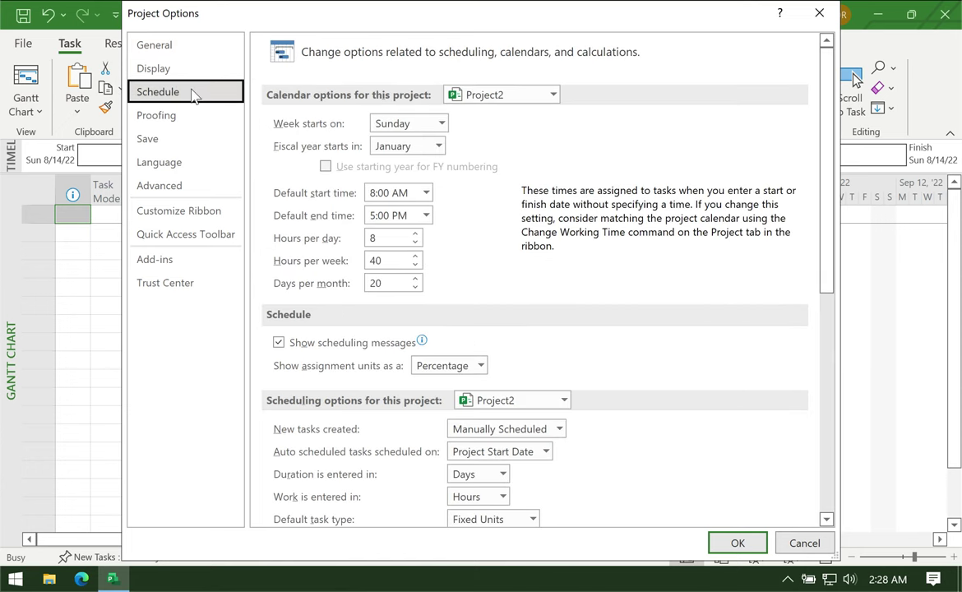
{"action": "left_click", "coordinate": [441, 125]}
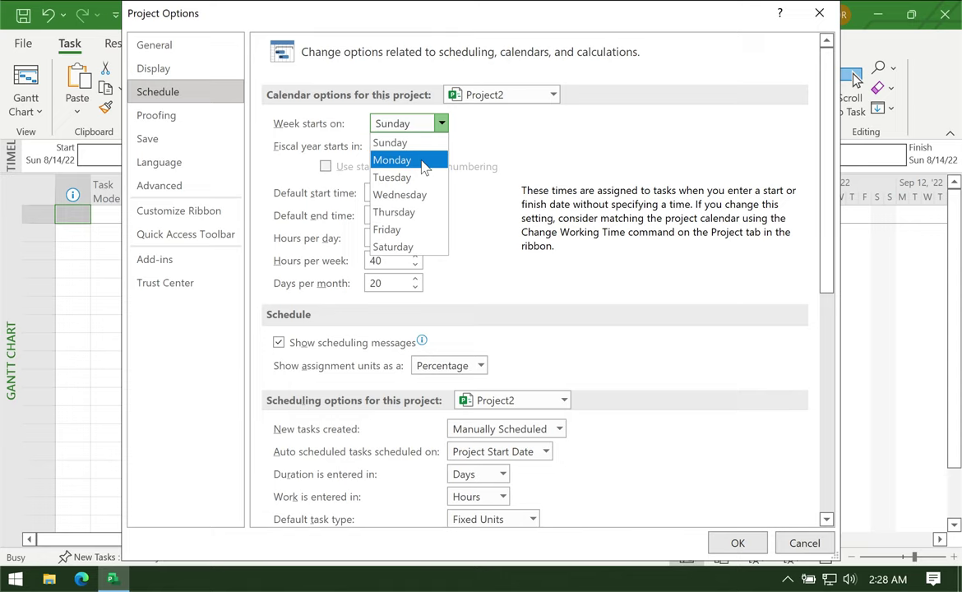
{"action": "left_click", "coordinate": [422, 163]}
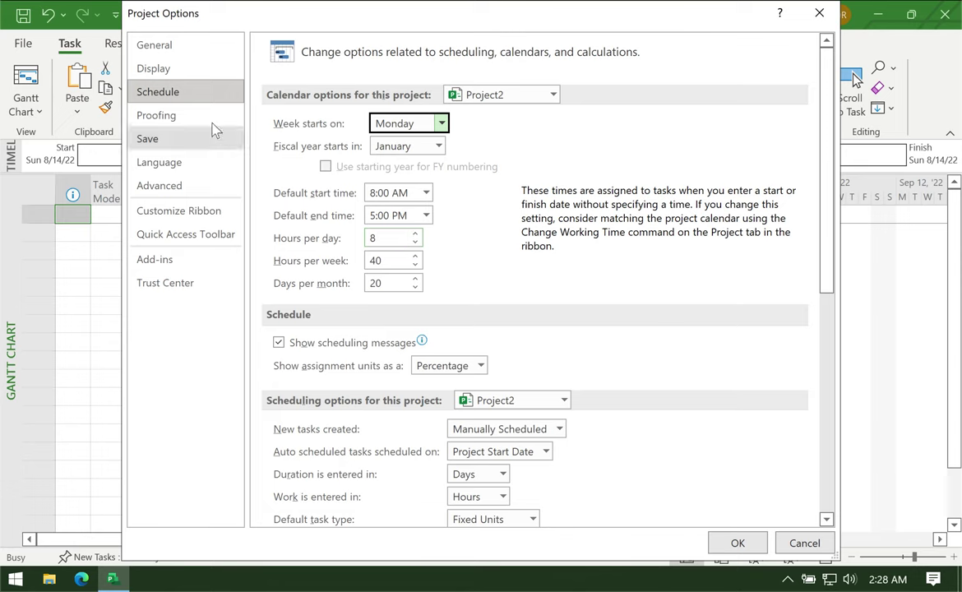
Review the currency choices in the display options, keeping USD, and apply the project options.
{"action": "left_click", "coordinate": [190, 70]}
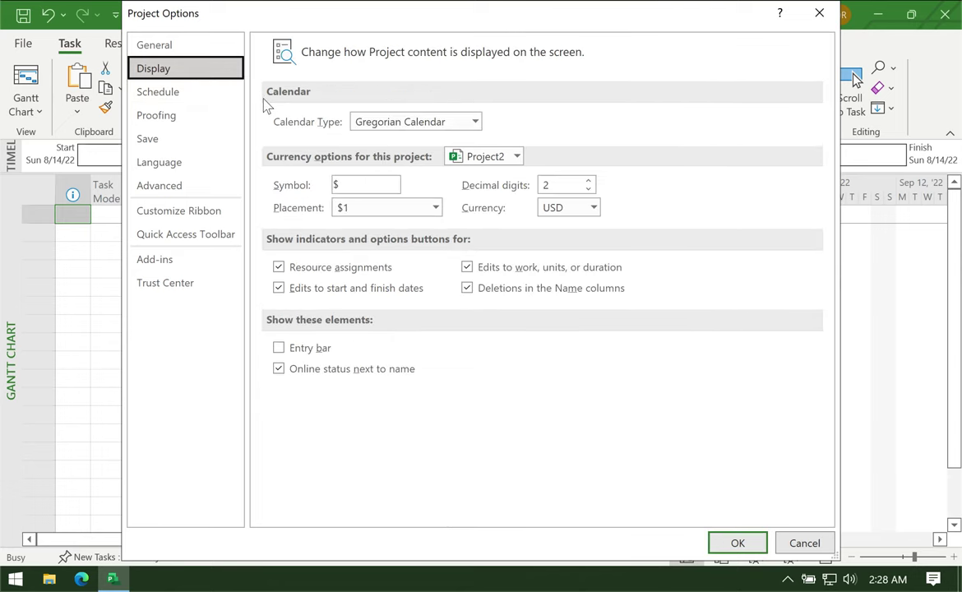
{"action": "left_click", "coordinate": [593, 210]}
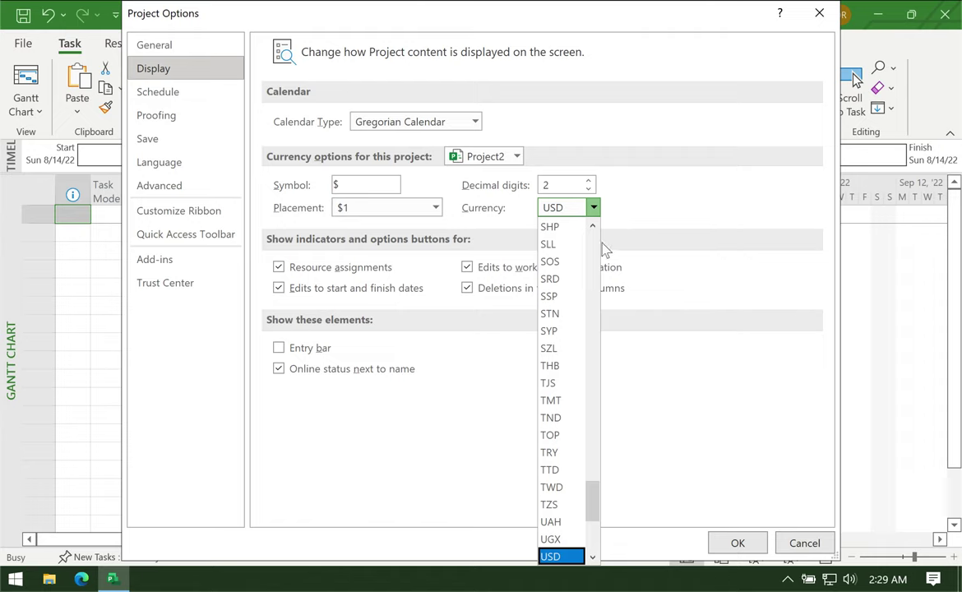
{"action": "left_click", "coordinate": [671, 216]}
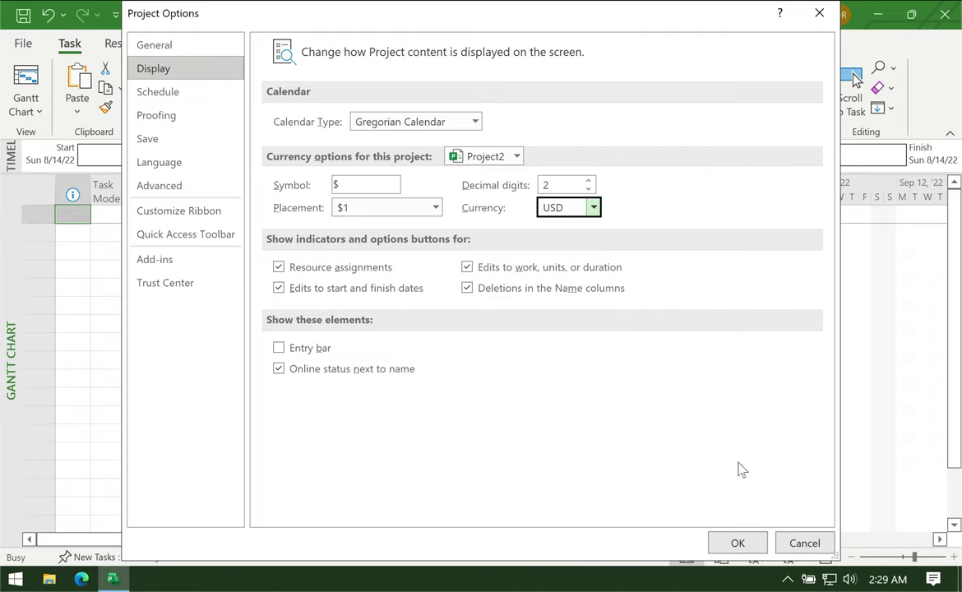
{"action": "left_click", "coordinate": [737, 543]}
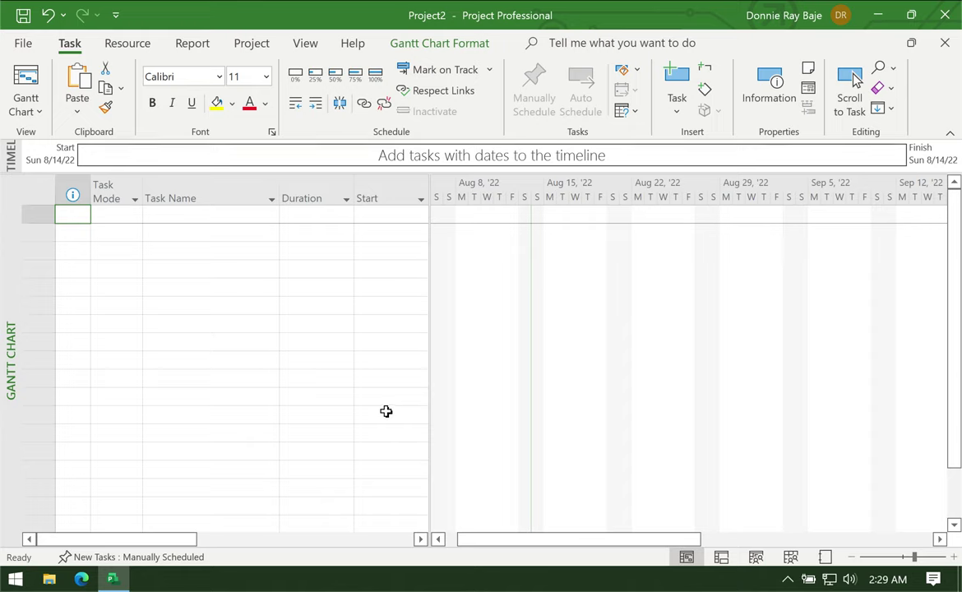
Enter "Manila Bridge Project" as the name of the first task.
{"action": "left_click", "coordinate": [207, 215]}
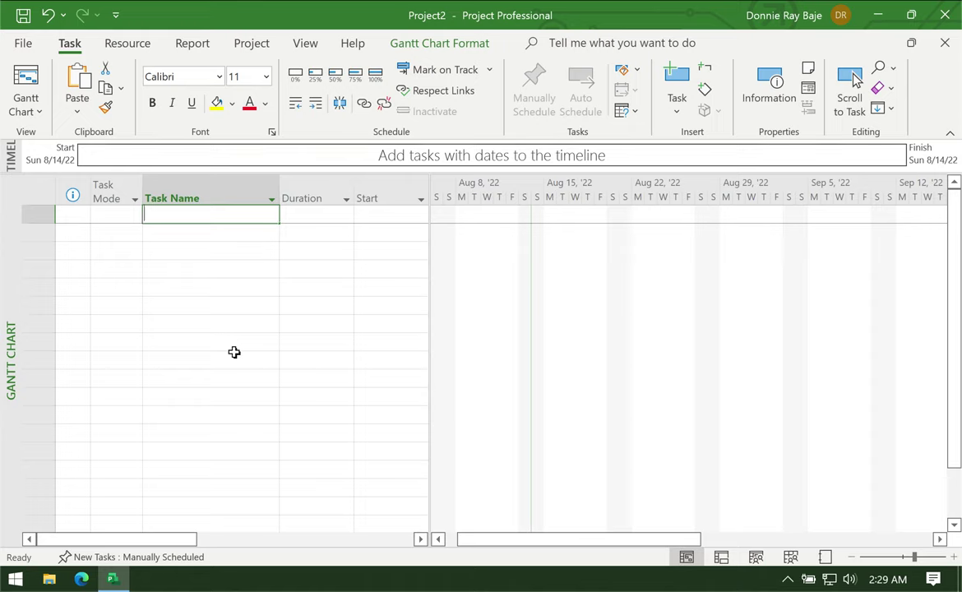
{"action": "type", "text": "Mania"}
{"action": "key", "text": "BackSpace"}
{"action": "type", "text": "la"}
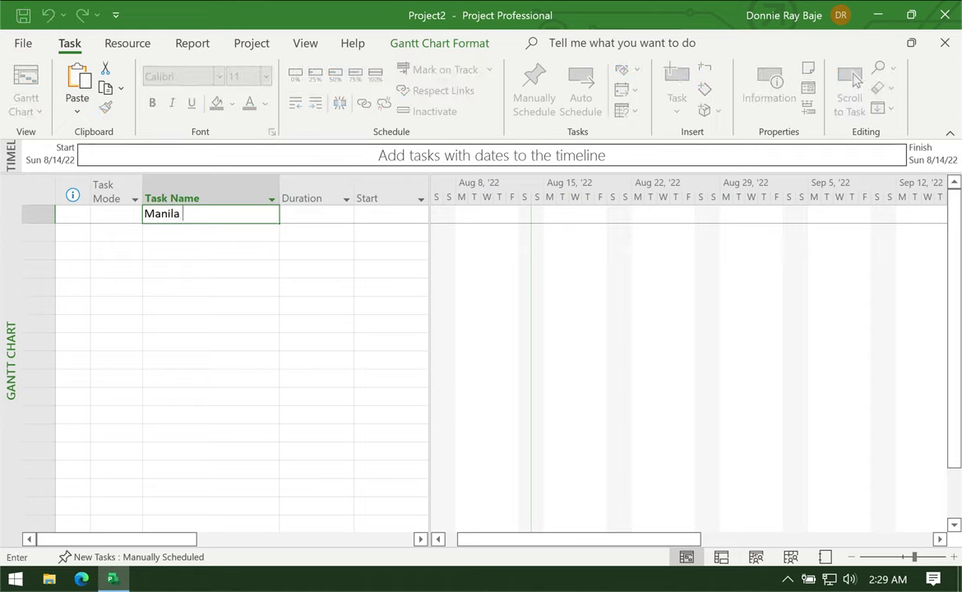
{"action": "type", "text": " Bridge P"}
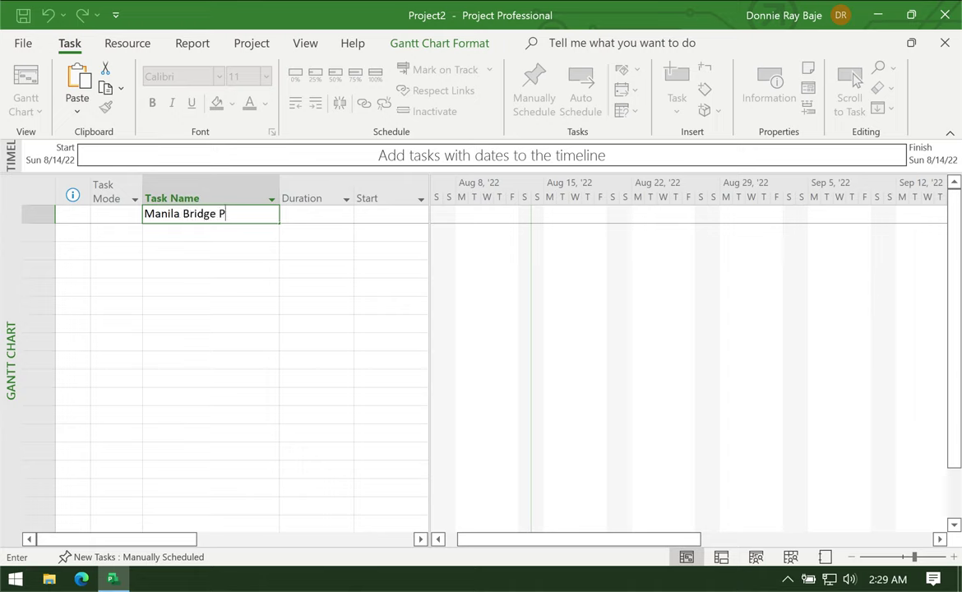
{"action": "type", "text": "oroject"}
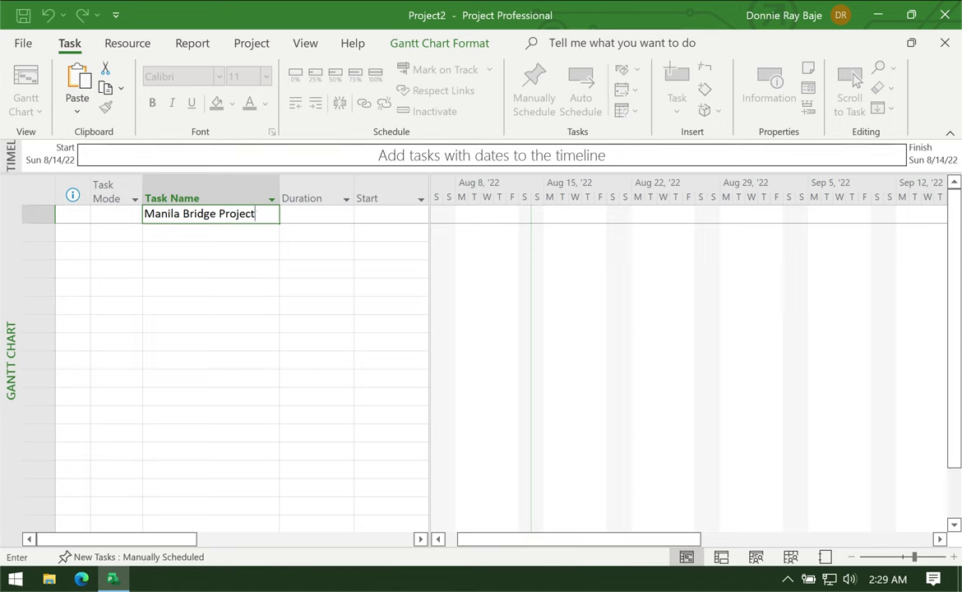
{"action": "key", "text": "Return"}
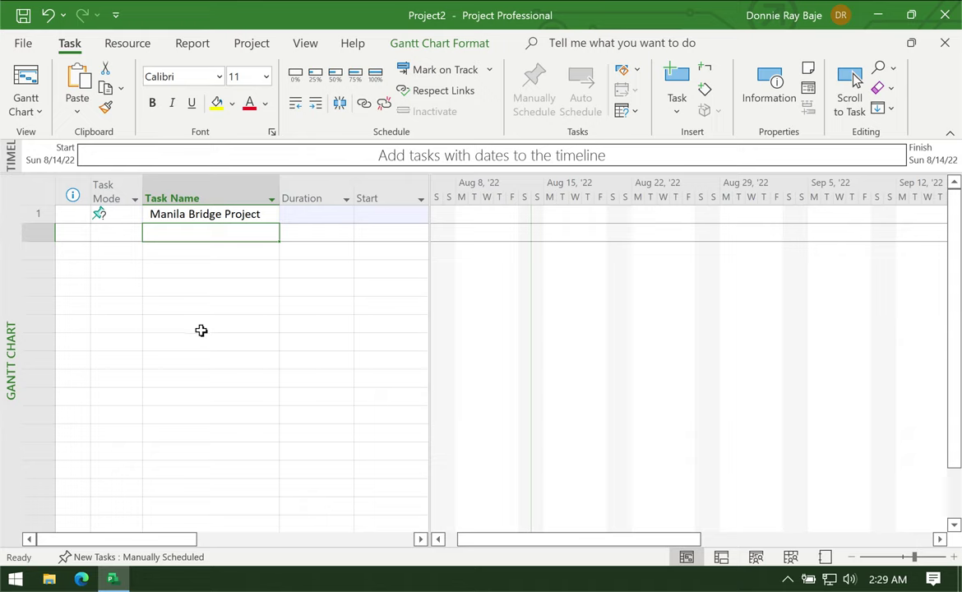
Enter "Initial Phasr" as the name of the second task, below Manila Bridge Project.
{"action": "type", "text": "In"}
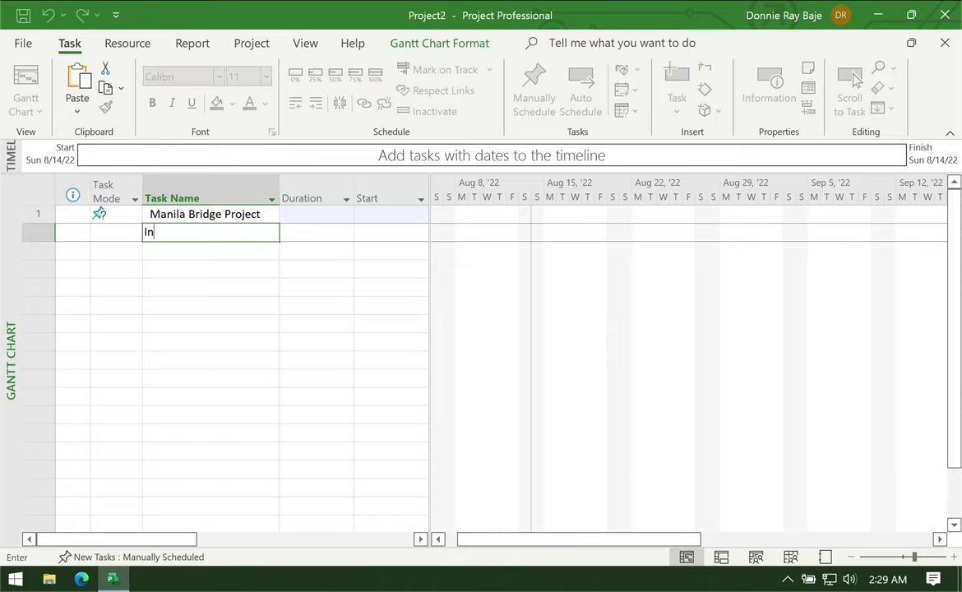
{"action": "type", "text": "itial ph"}
{"action": "key", "text": "BackSpace"}
{"action": "key", "text": "BackSpace"}
{"action": "type", "text": "ph"}
{"action": "key", "text": "BackSpace"}
{"action": "key", "text": "BackSpace"}
{"action": "key", "text": "BackSpace"}
{"action": "type", "text": "p"}
{"action": "key", "text": "BackSpace"}
{"action": "type", "text": "Phasr"}
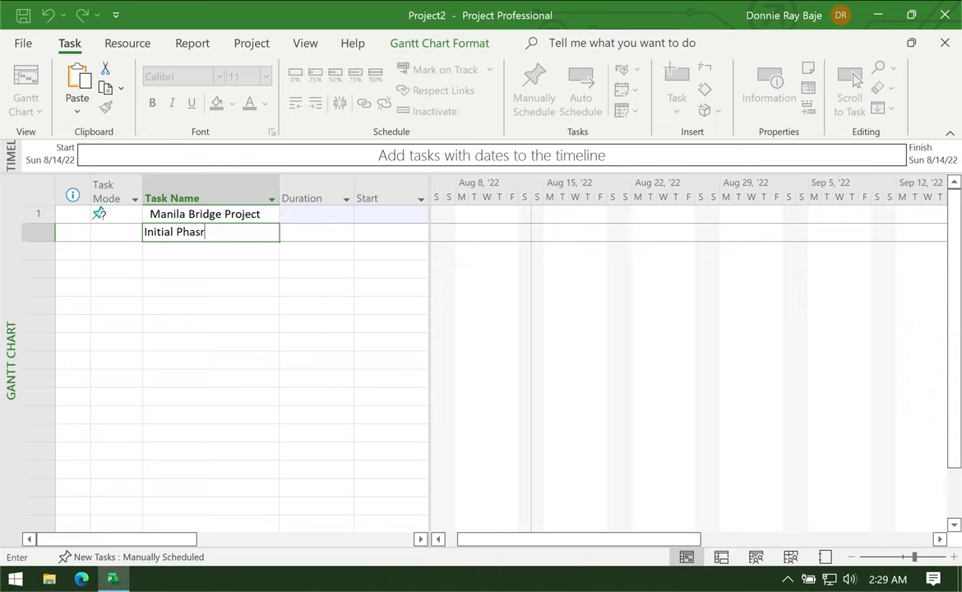
{"action": "key", "text": "Return"}
Correct the misspelled name of the second task to "Initial Phase".
{"action": "key", "text": "Up"}
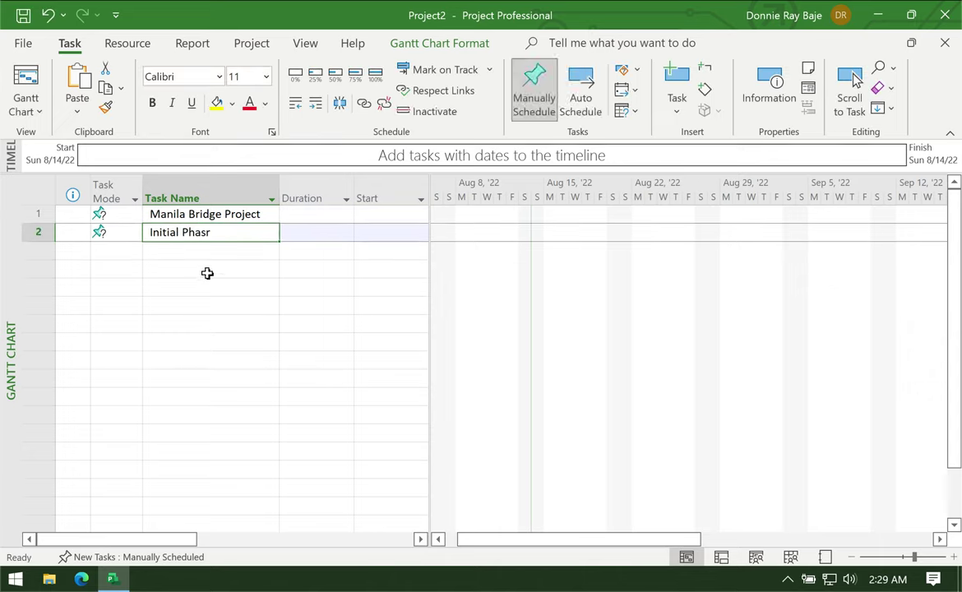
{"action": "left_click", "coordinate": [219, 238]}
{"action": "double_click", "coordinate": [222, 239]}
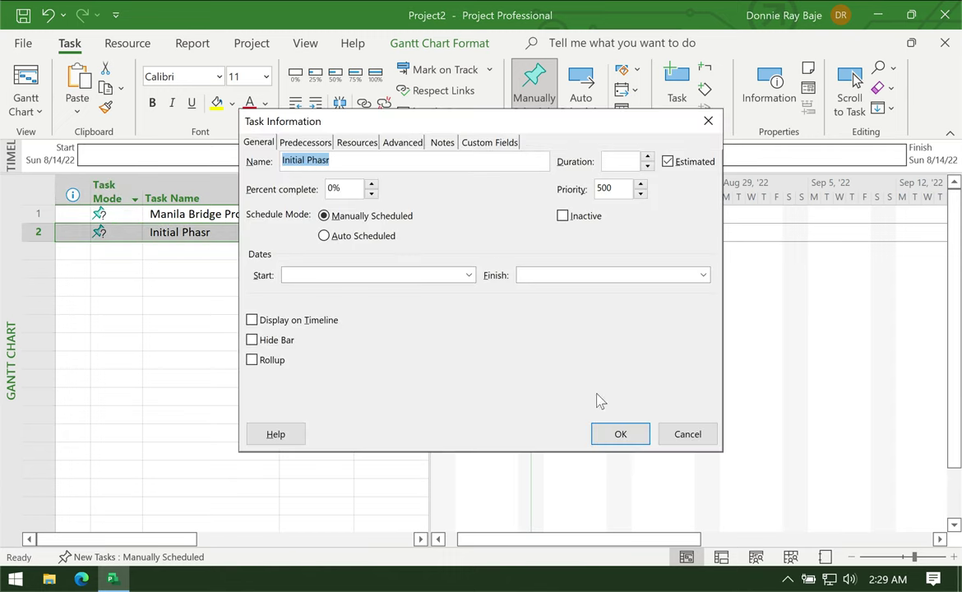
{"action": "left_click", "coordinate": [666, 433]}
{"action": "left_click", "coordinate": [218, 233]}
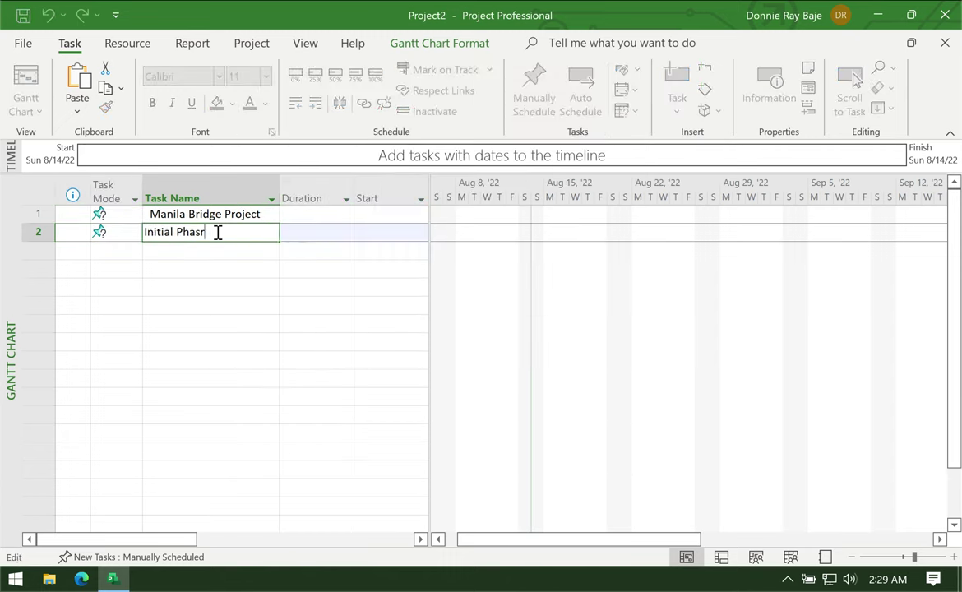
{"action": "key", "text": "BackSpace"}
{"action": "type", "text": "e"}
{"action": "key", "text": "Return"}
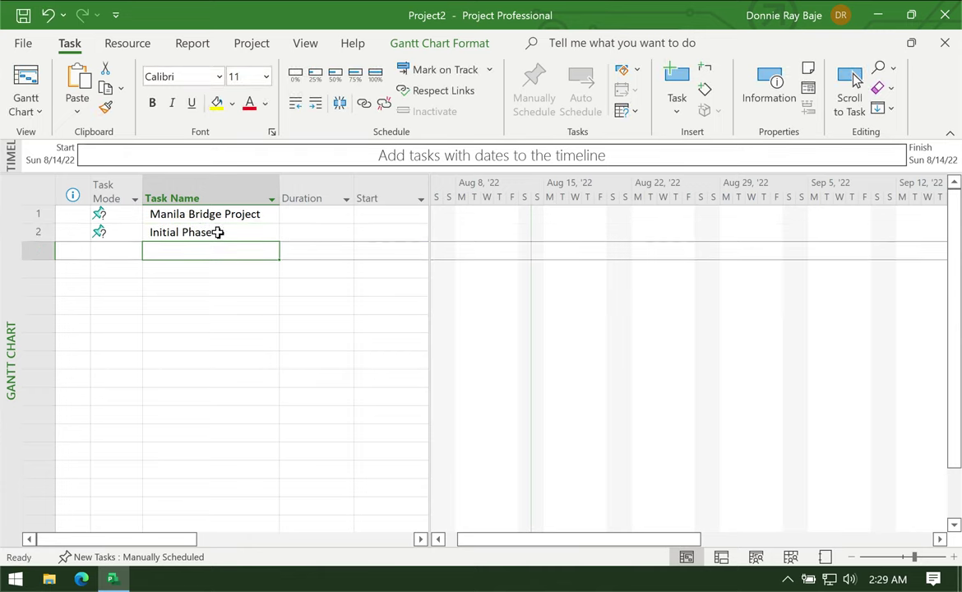
Add a third task named "Client Meeting" below Initial Phase.
{"action": "type", "text": "Client meet"}
{"action": "key", "text": "BackSpace"}
{"action": "key", "text": "BackSpace"}
{"action": "key", "text": "BackSpace"}
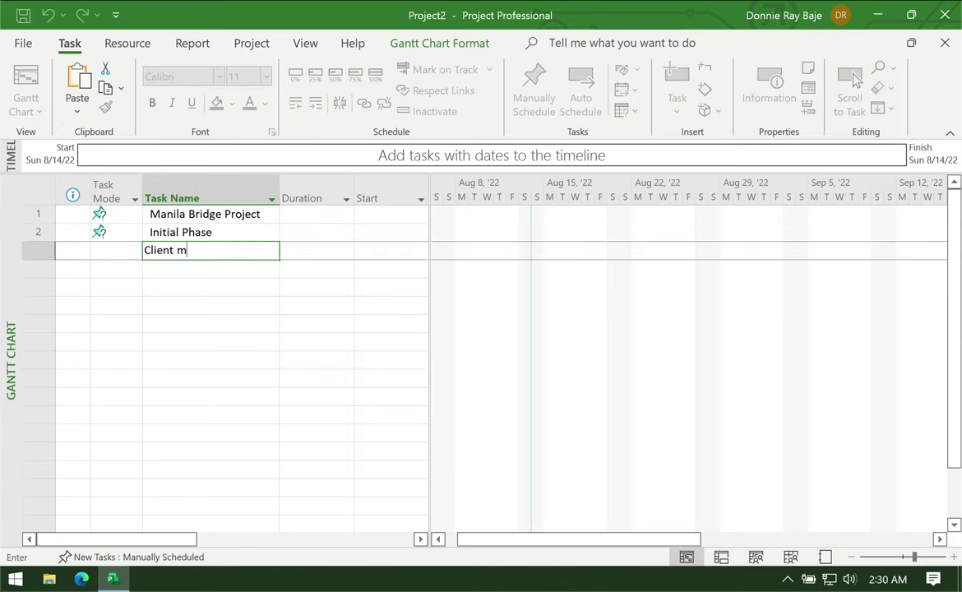
{"action": "type", "text": "Meeting"}
{"action": "key", "text": "Return"}
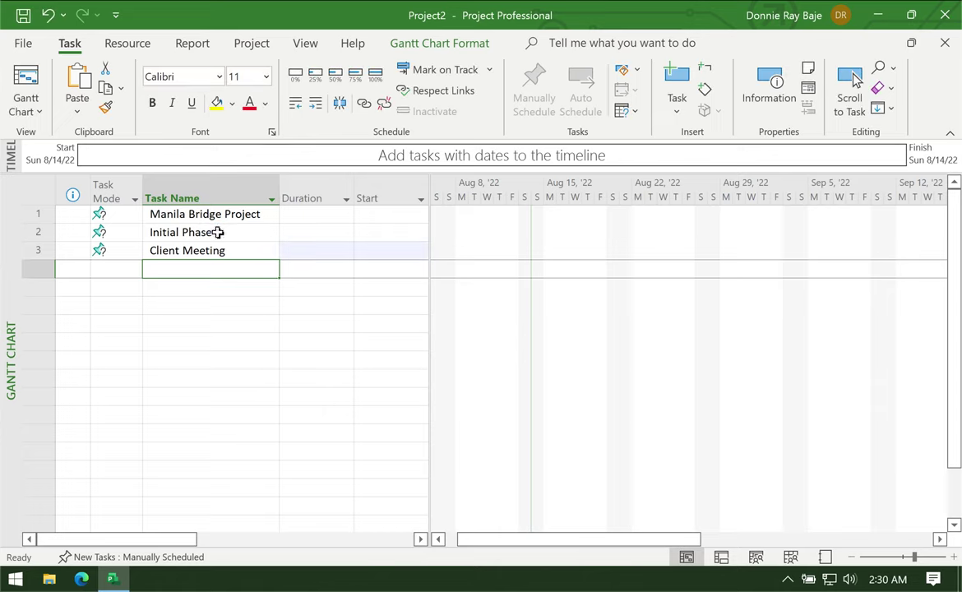
Add a fourth task named "Interdepartmental Meetings" below Client Meeting.
{"action": "type", "text": "DEp"}
{"action": "key", "text": "BackSpace"}
{"action": "key", "text": "BackSpace"}
{"action": "key", "text": "BackSpace"}
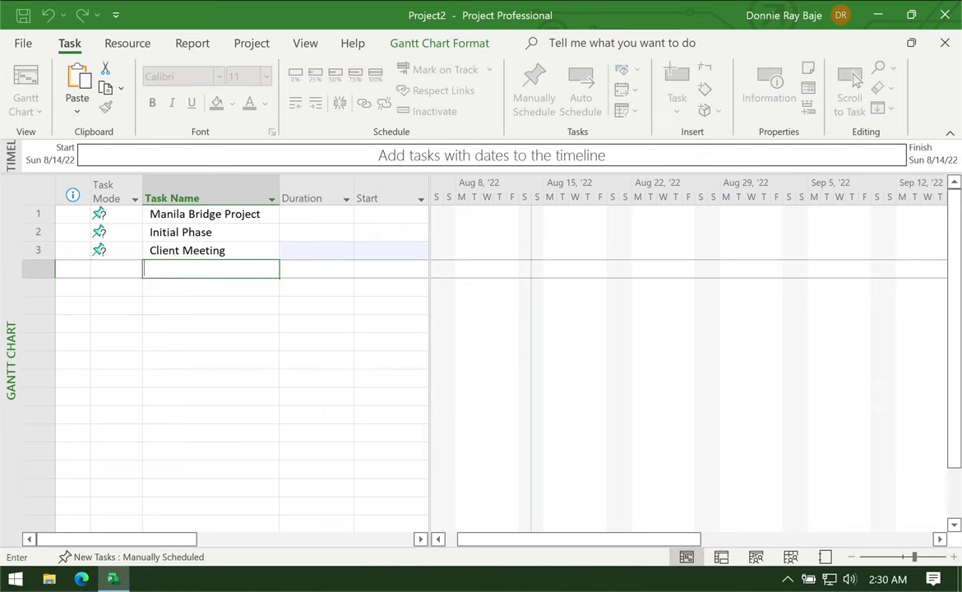
{"action": "type", "text": "Interdepart"}
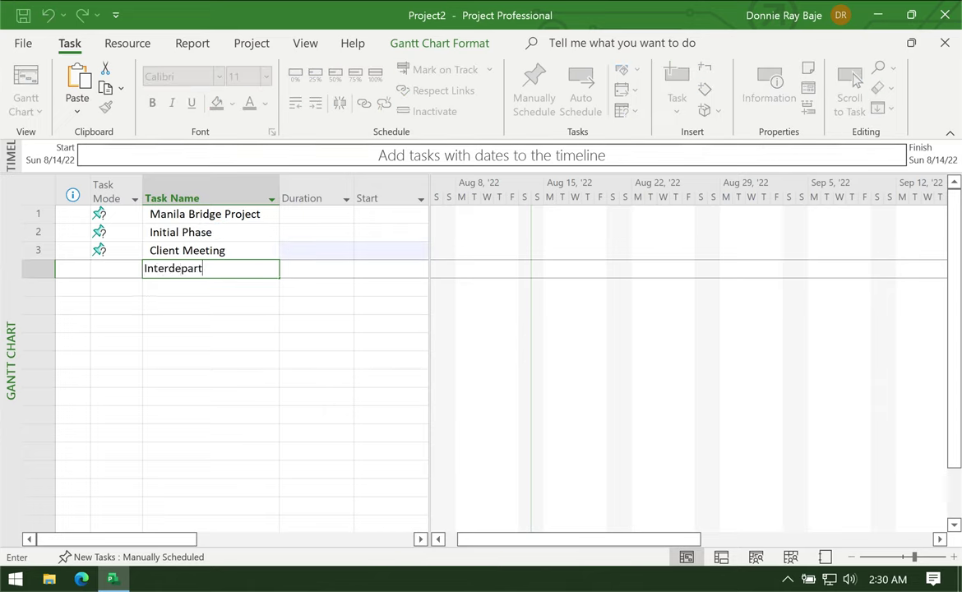
{"action": "type", "text": "mental Meetin"}
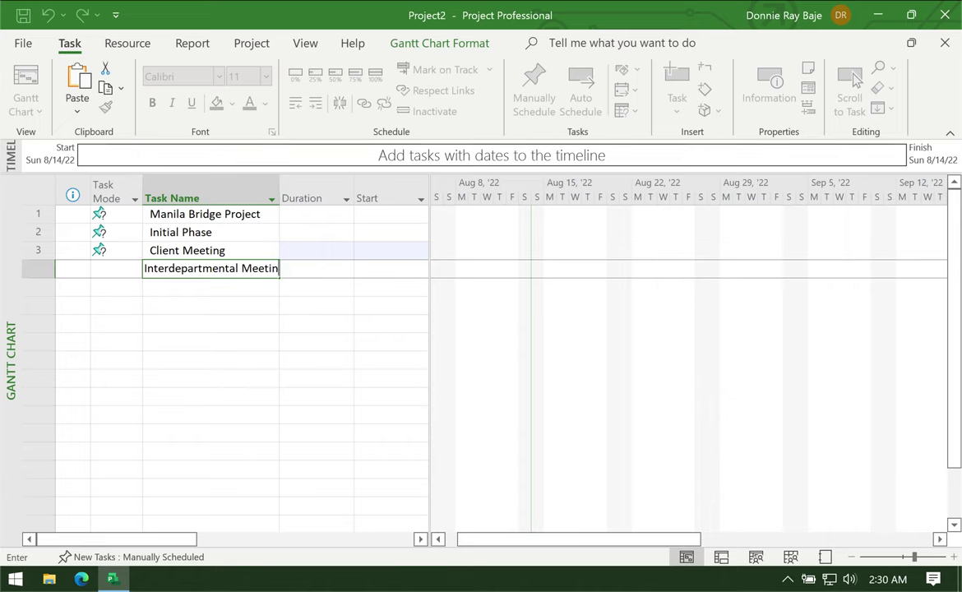
{"action": "type", "text": "gs"}
{"action": "key", "text": "Return"}
Add the tasks "Identification of Suppliers" and "Preparation of Budget" in rows 5 and 6.
{"action": "type", "text": "Ide"}
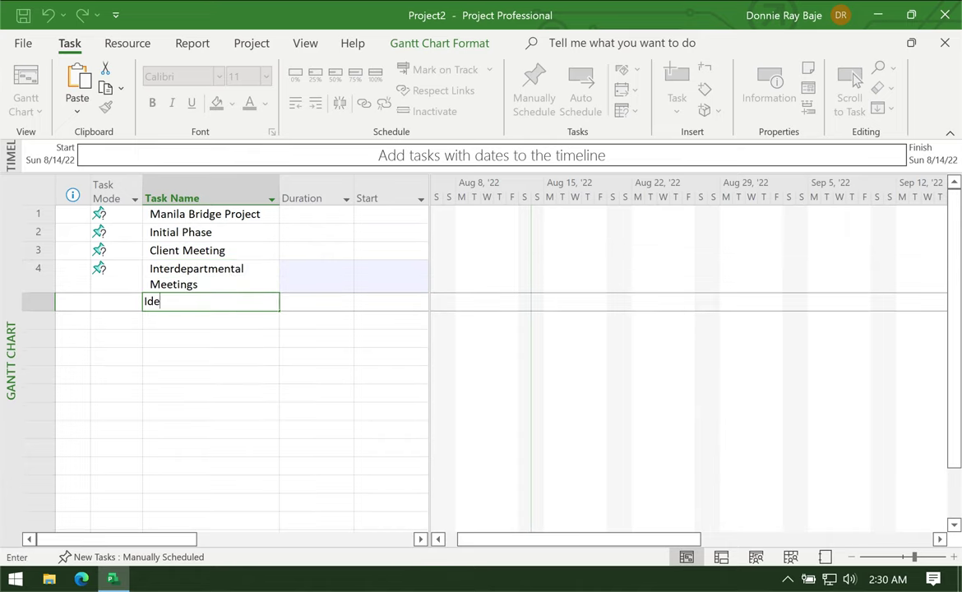
{"action": "type", "text": "ntification of Supplier"}
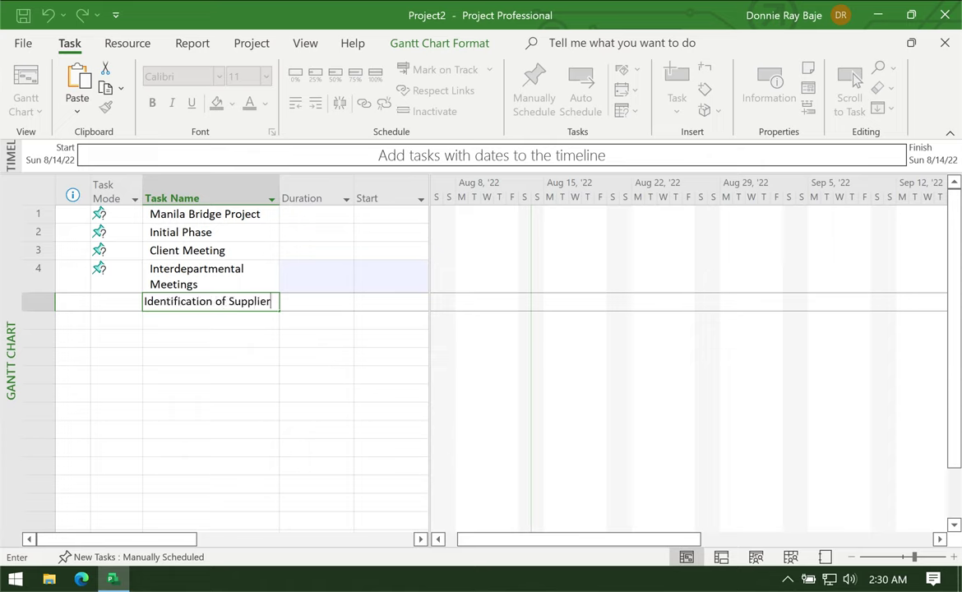
{"action": "type", "text": "s"}
{"action": "key", "text": "Return"}
{"action": "type", "text": "Prepa"}
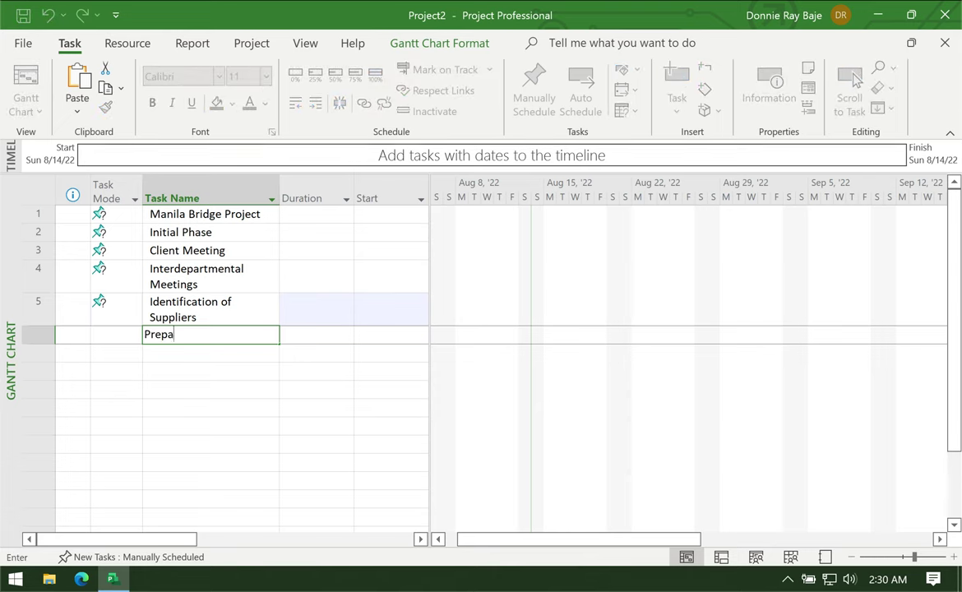
{"action": "type", "text": "ration of Budget"}
{"action": "key", "text": "Return"}
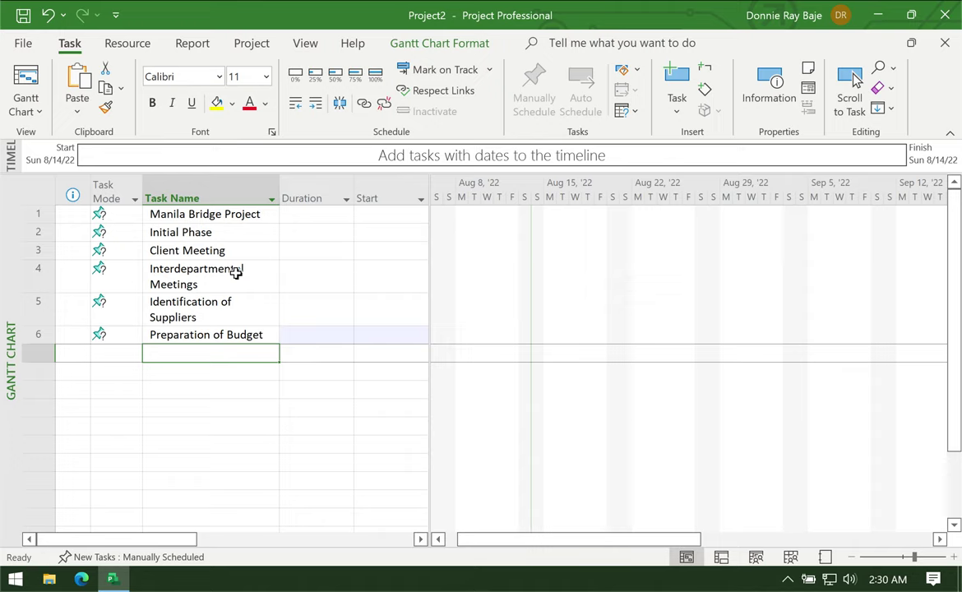
Add the tasks "Sending of Purchase Orders" and "Pay Suppliers" in rows 7 and 8.
{"action": "type", "text": "Sending of Purch"}
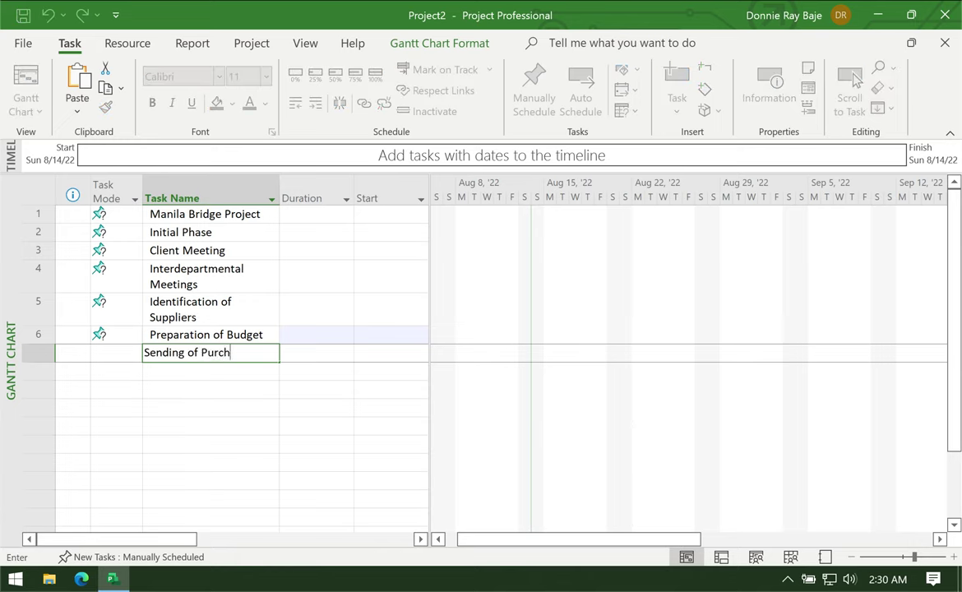
{"action": "type", "text": "ase Orders"}
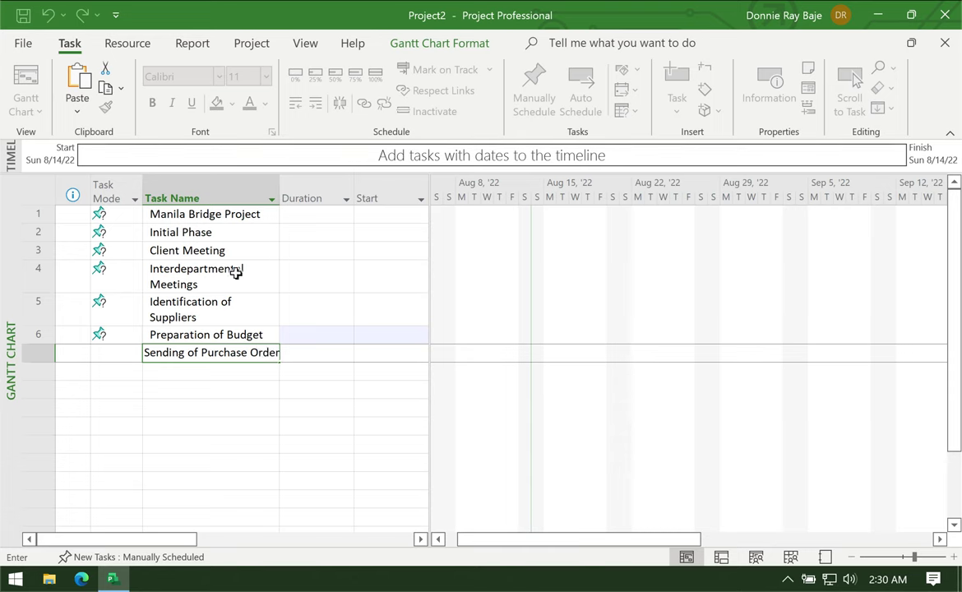
{"action": "key", "text": "Return"}
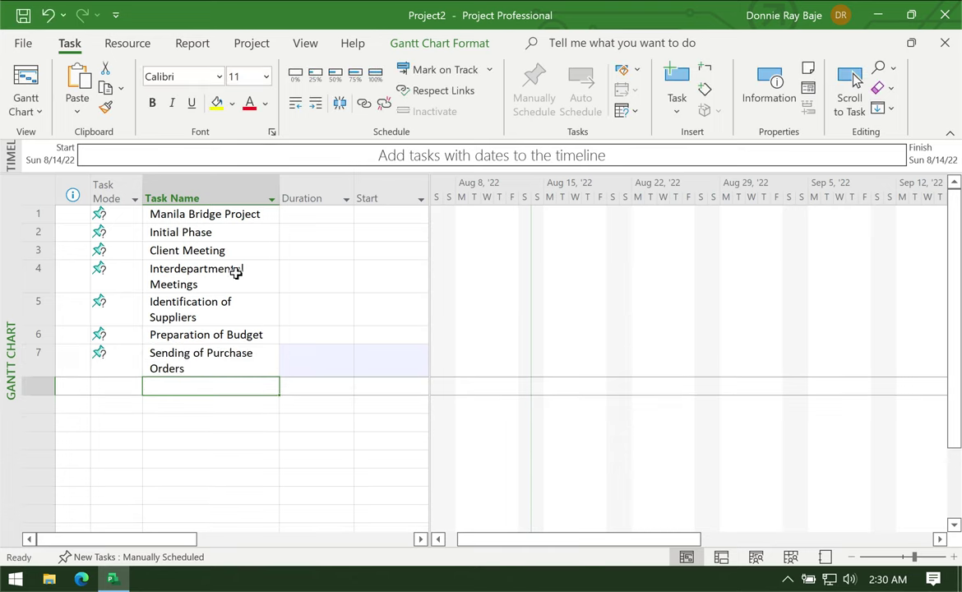
{"action": "type", "text": "A"}
{"action": "key", "text": "BackSpace"}
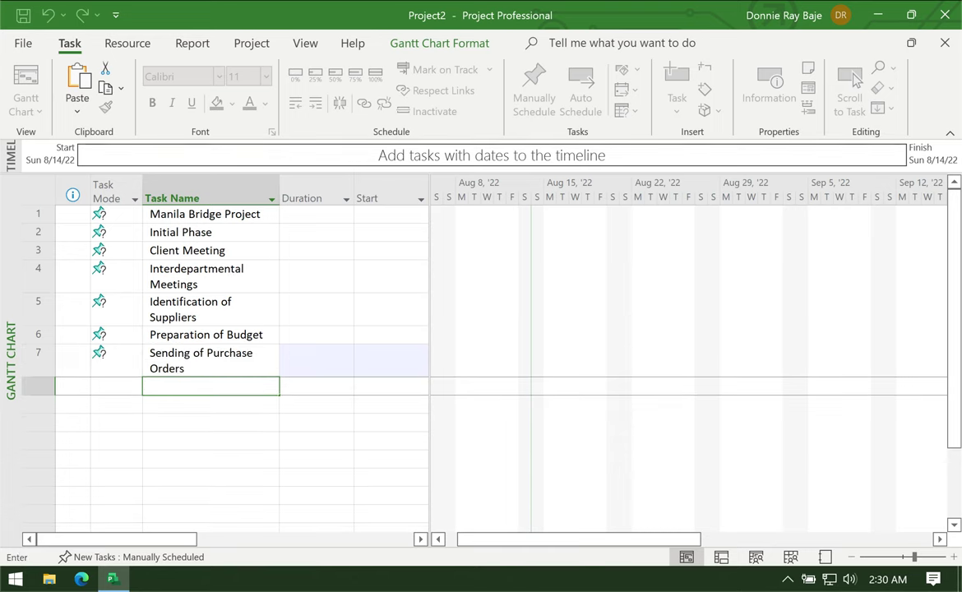
{"action": "type", "text": "Pay Suppliers"}
{"action": "key", "text": "Return"}
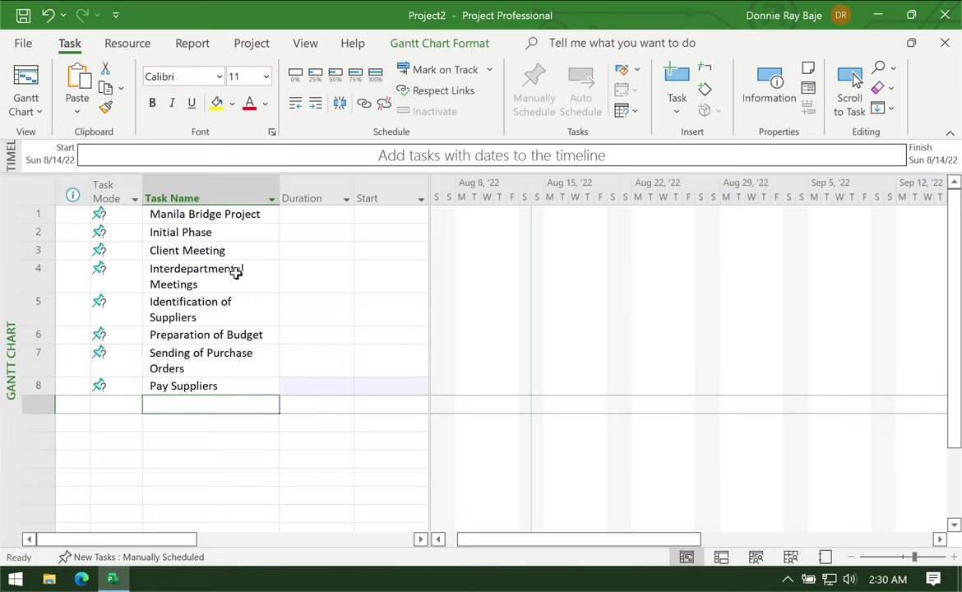
Add the tasks "Supplies Complete" and "Construction Phase" in rows 9 and 10.
{"action": "type", "text": "Suo"}
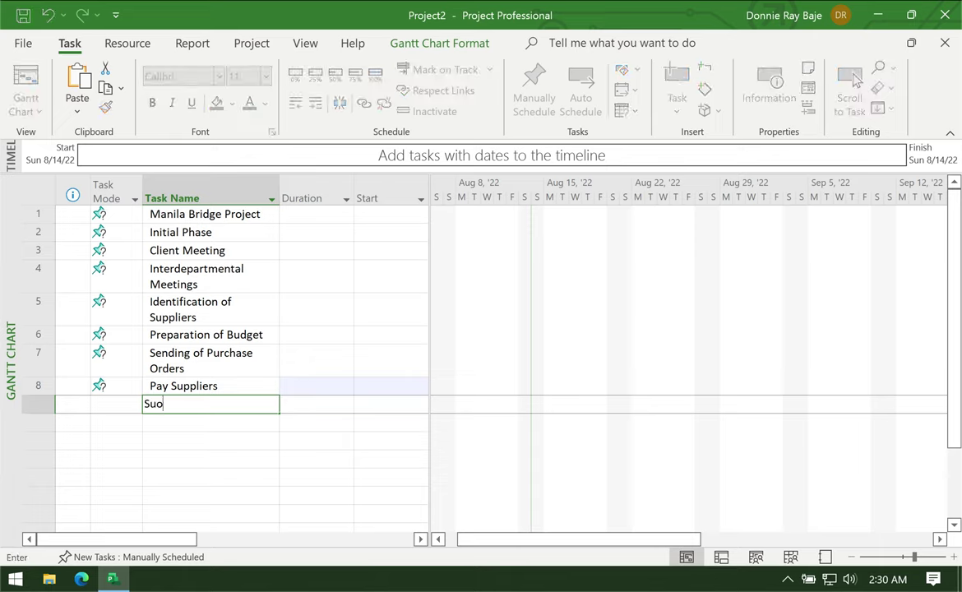
{"action": "type", "text": "plies Arrive"}
{"action": "type", "text": "Complete"}
{"action": "key", "text": "Return"}
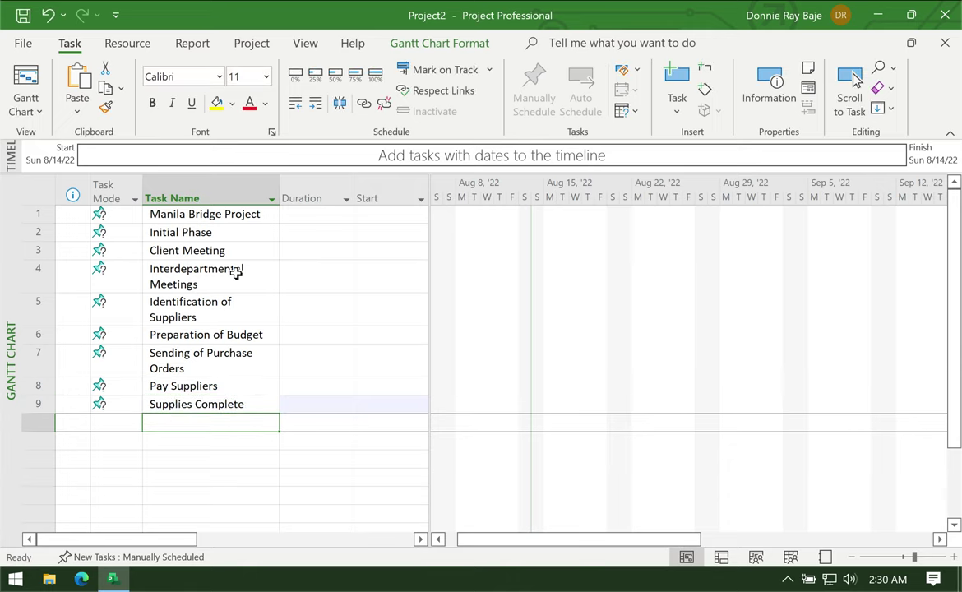
{"action": "type", "text": "Const"}
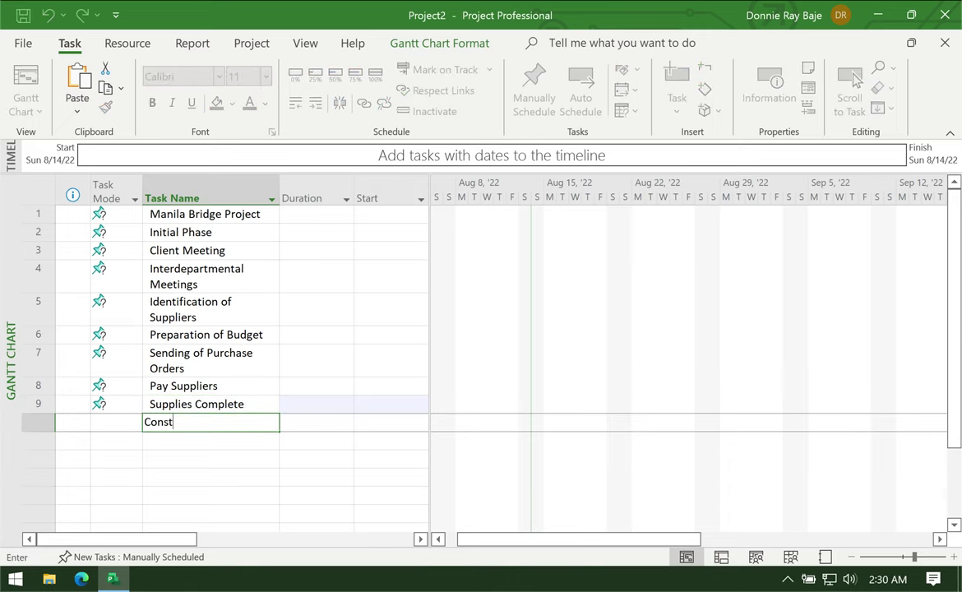
{"action": "type", "text": "ructino Phase"}
{"action": "key", "text": "Return"}
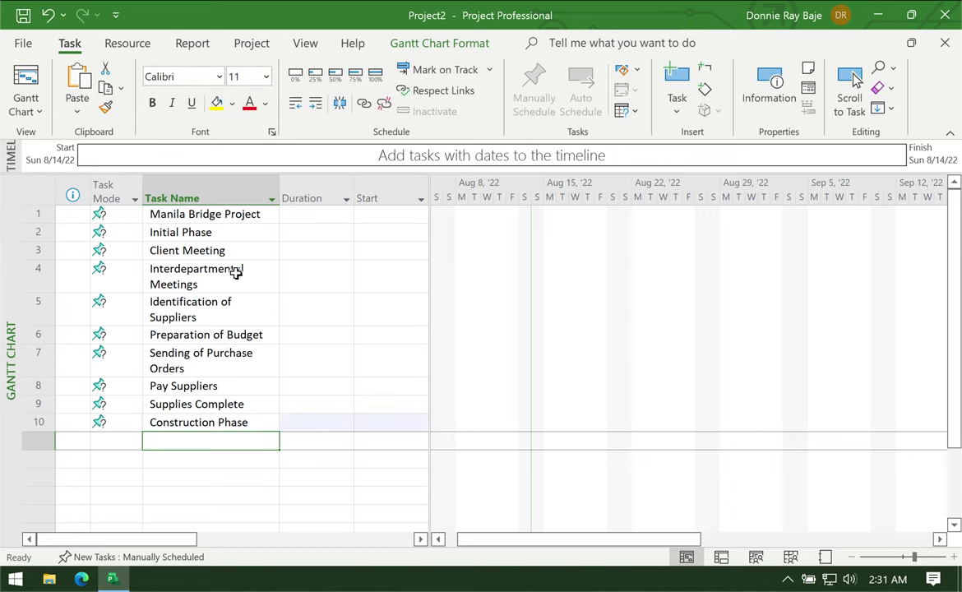
Add a task named "Initial Construction Tasks" below Construction Phase.
{"action": "type", "text": "Cons"}
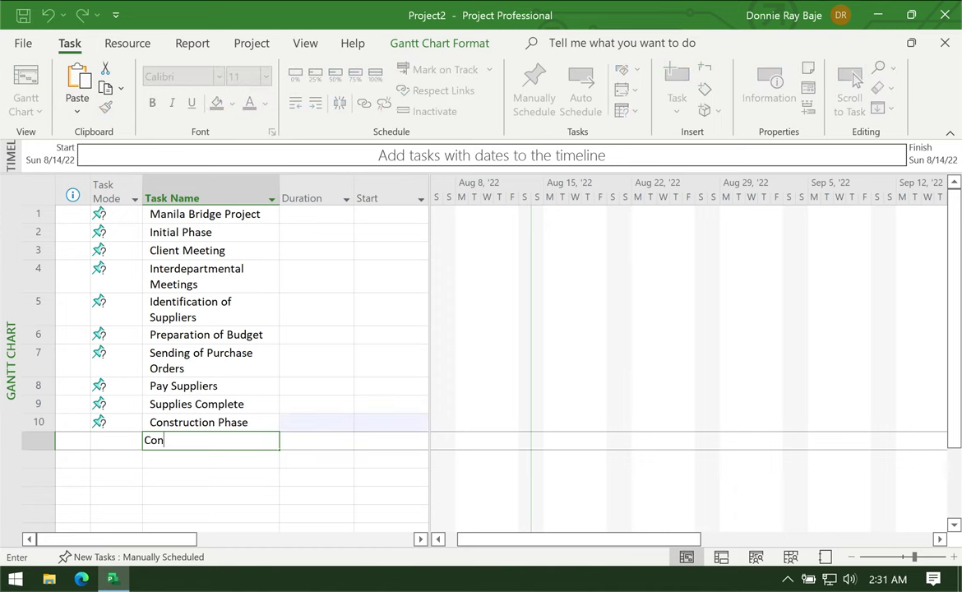
{"action": "key", "text": "BackSpace"}
{"action": "key", "text": "BackSpace"}
{"action": "key", "text": "BackSpace"}
{"action": "type", "text": "Initial Construction"}
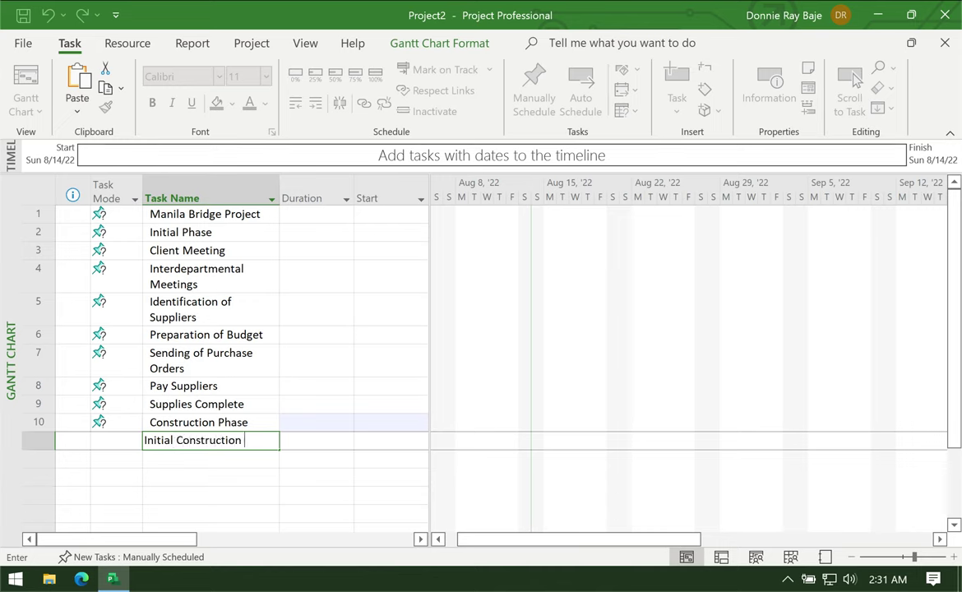
{"action": "type", "text": " Tasks"}
{"action": "key", "text": "Return"}
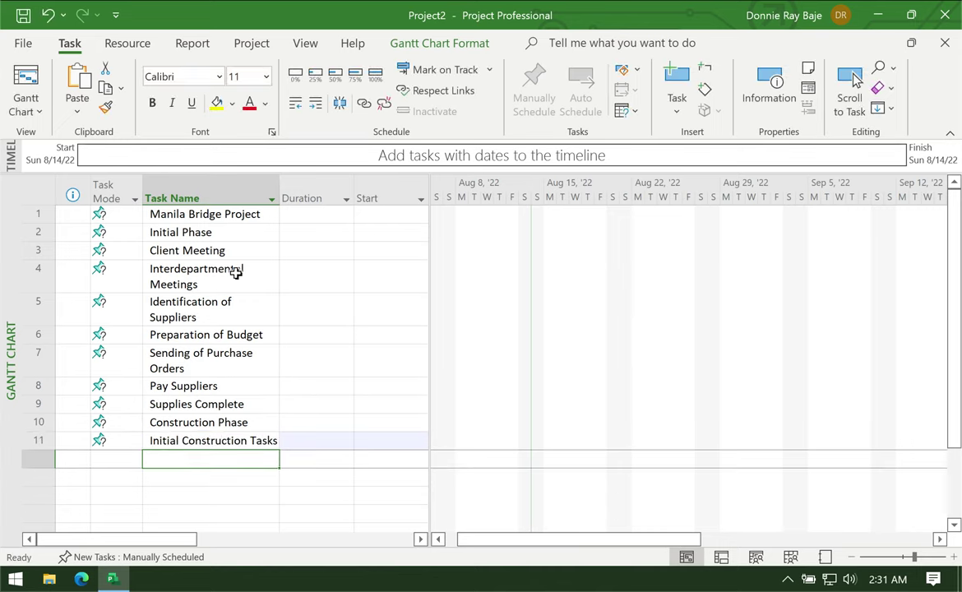
Add a task named "Build Build Phase" below Initial Construction Tasks.
{"action": "type", "text": "Build B"}
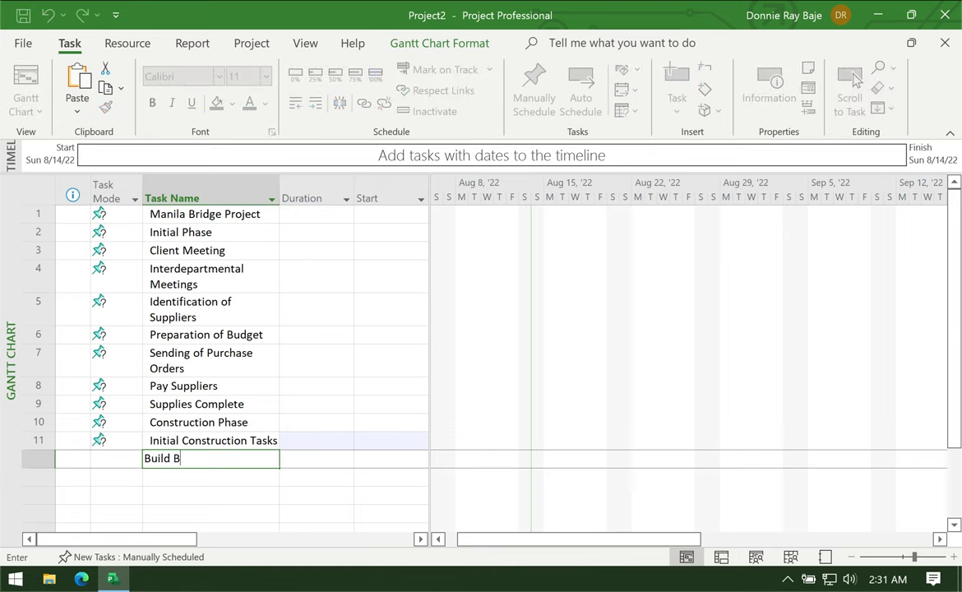
{"action": "type", "text": "uil"}
{"action": "key", "text": "BackSpace"}
{"action": "type", "text": "ild Phase"}
{"action": "key", "text": "Return"}
Add a task named "Finishing Phase" at the end of the task list.
{"action": "type", "text": "Gin"}
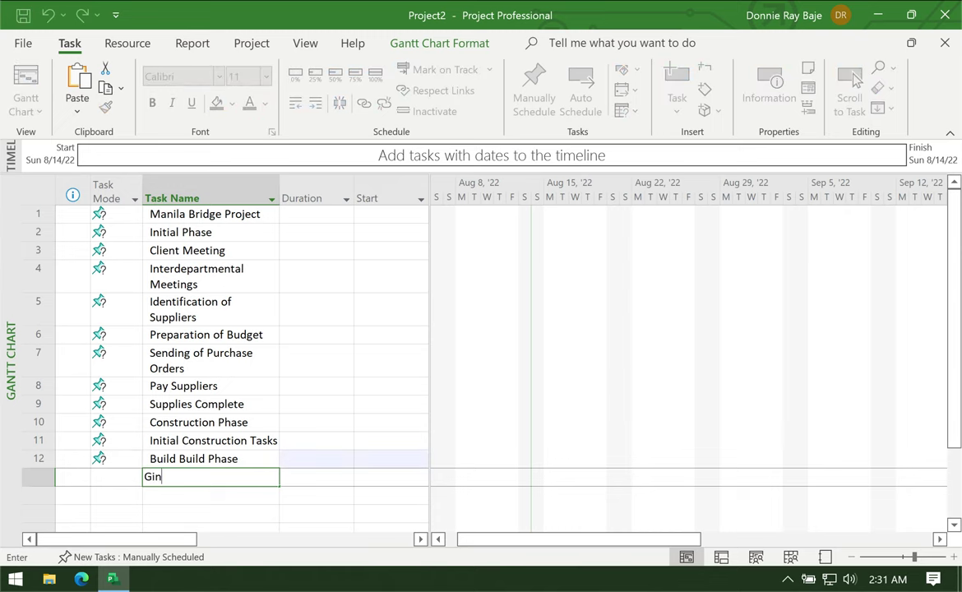
{"action": "key", "text": "BackSpace"}
{"action": "key", "text": "BackSpace"}
{"action": "type", "text": "Finishinig pha"}
{"action": "key", "text": "BackSpace"}
{"action": "key", "text": "BackSpace"}
{"action": "key", "text": "BackSpace"}
{"action": "key", "text": "BackSpace"}
{"action": "key", "text": "BackSpace"}
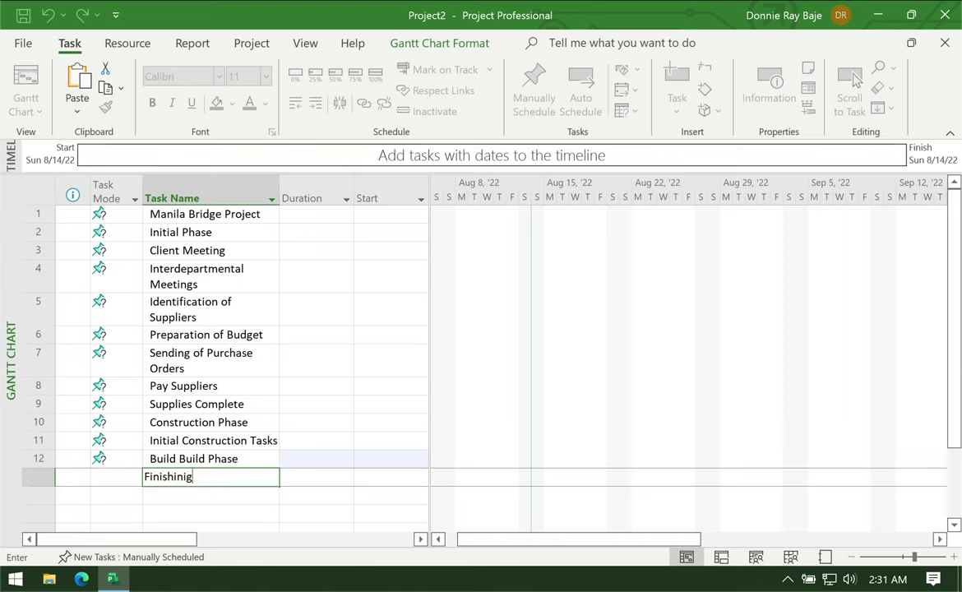
{"action": "type", "text": "g Phase"}
{"action": "key", "text": "Return"}
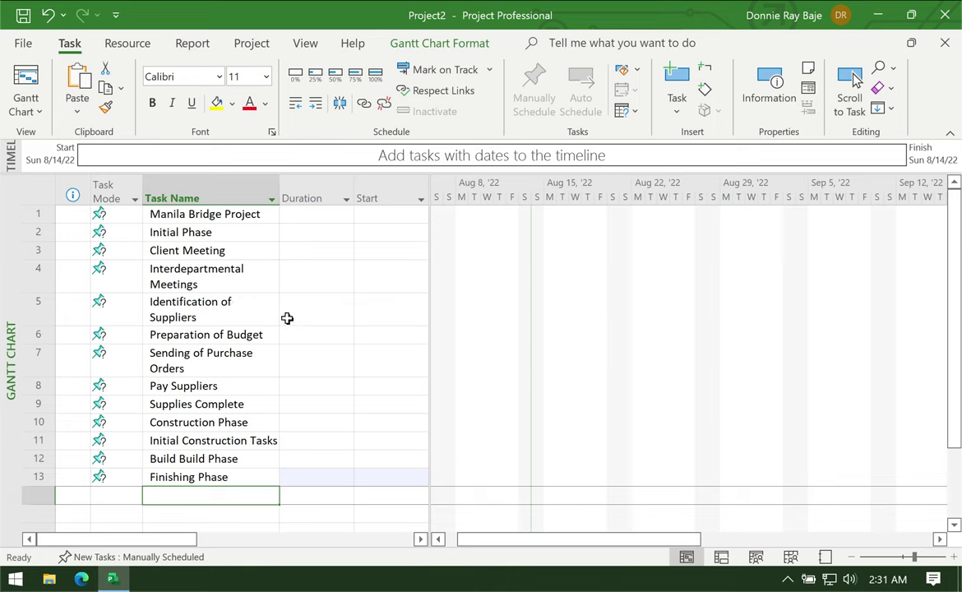
Review the task mode of the Manila Bridge Project and Initial Phase tasks, keeping them manually scheduled.
{"action": "left_click", "coordinate": [127, 216]}
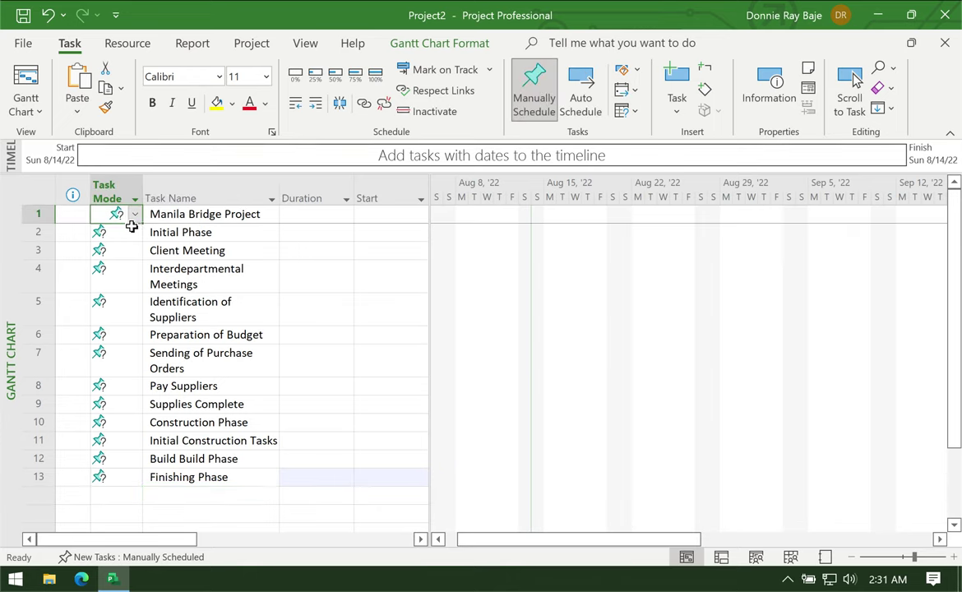
{"action": "left_click", "coordinate": [123, 232]}
{"action": "left_click", "coordinate": [125, 215]}
{"action": "left_click", "coordinate": [542, 103]}
{"action": "left_click", "coordinate": [145, 247]}
{"action": "left_click", "coordinate": [307, 216]}
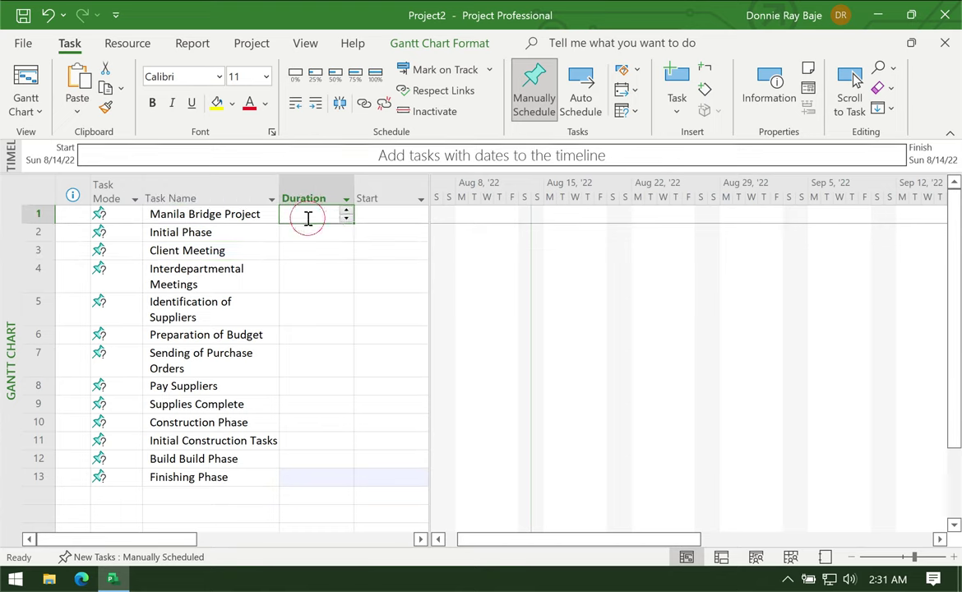
{"action": "left_click", "coordinate": [343, 234]}
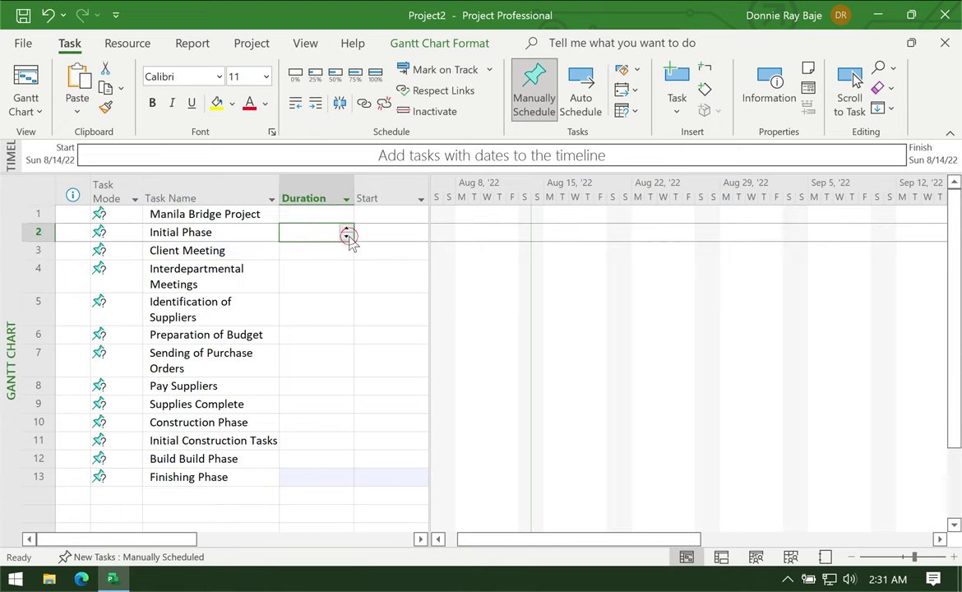
{"action": "left_click", "coordinate": [348, 238]}
{"action": "key", "text": "BackSpace"}
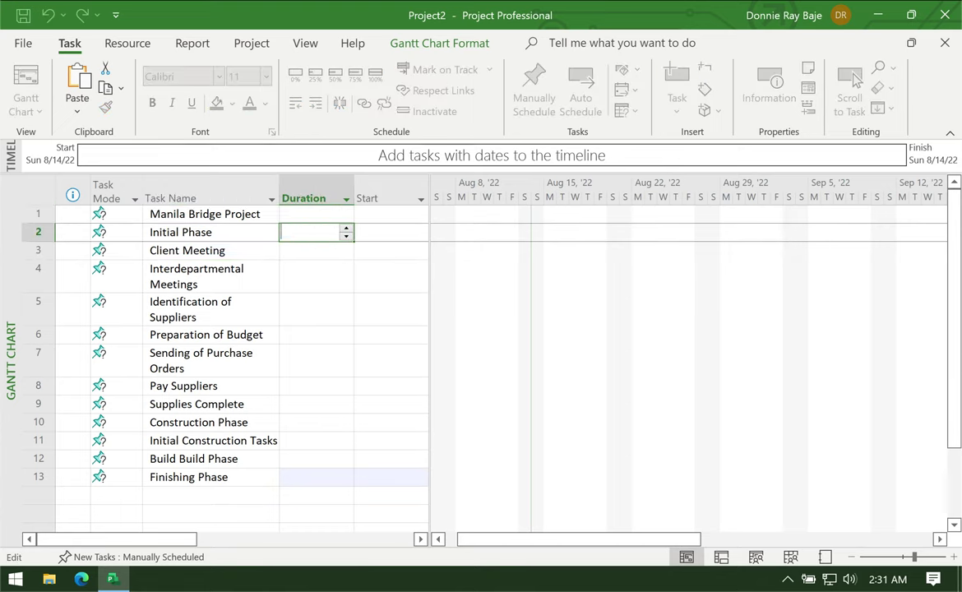
{"action": "key", "text": "Return"}
{"action": "left_click", "coordinate": [396, 235]}
{"action": "left_click", "coordinate": [419, 235]}
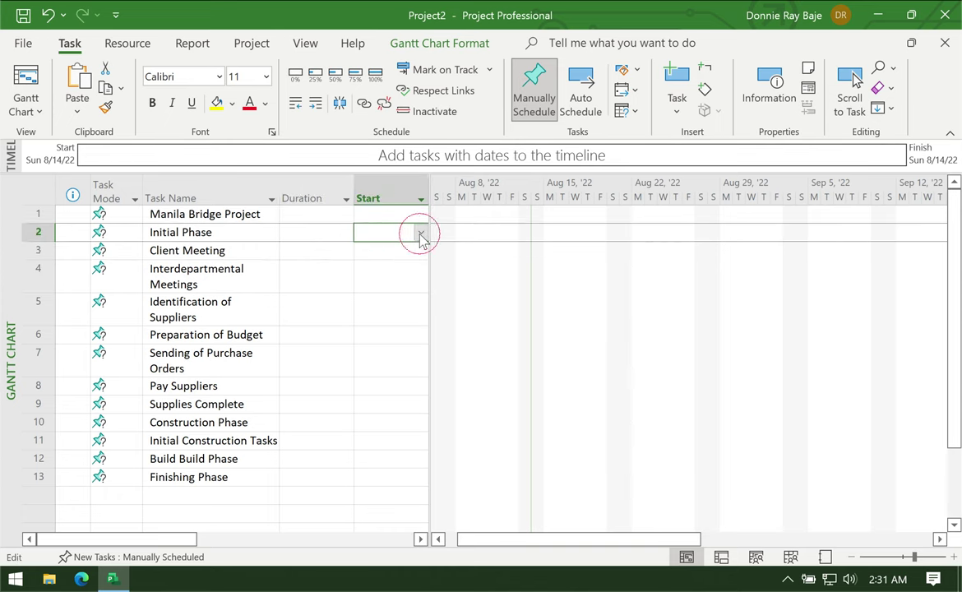
Set the project's start date to 8/1 in the project information.
{"action": "left_click", "coordinate": [233, 218]}
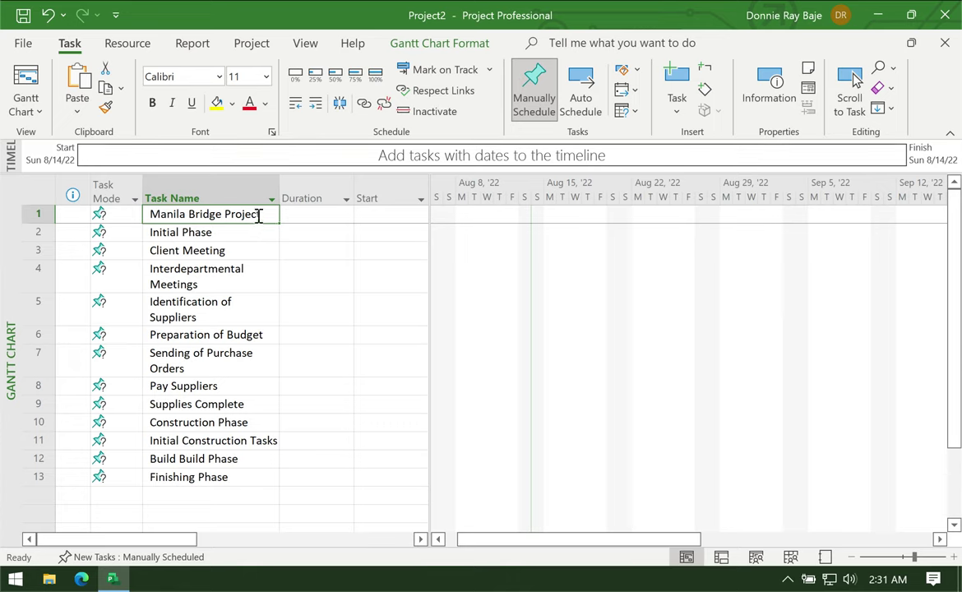
{"action": "left_click", "coordinate": [252, 44]}
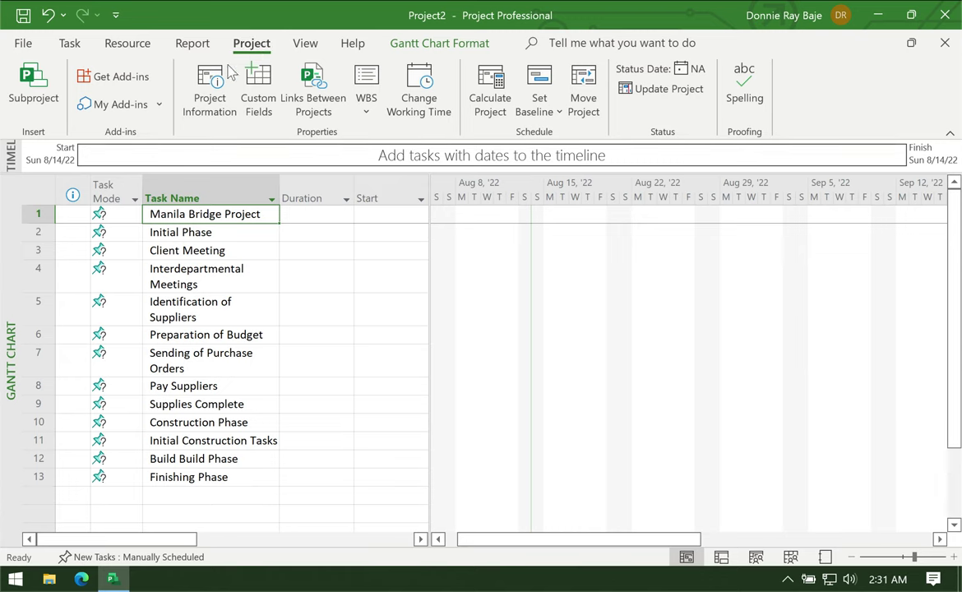
{"action": "left_click", "coordinate": [208, 97]}
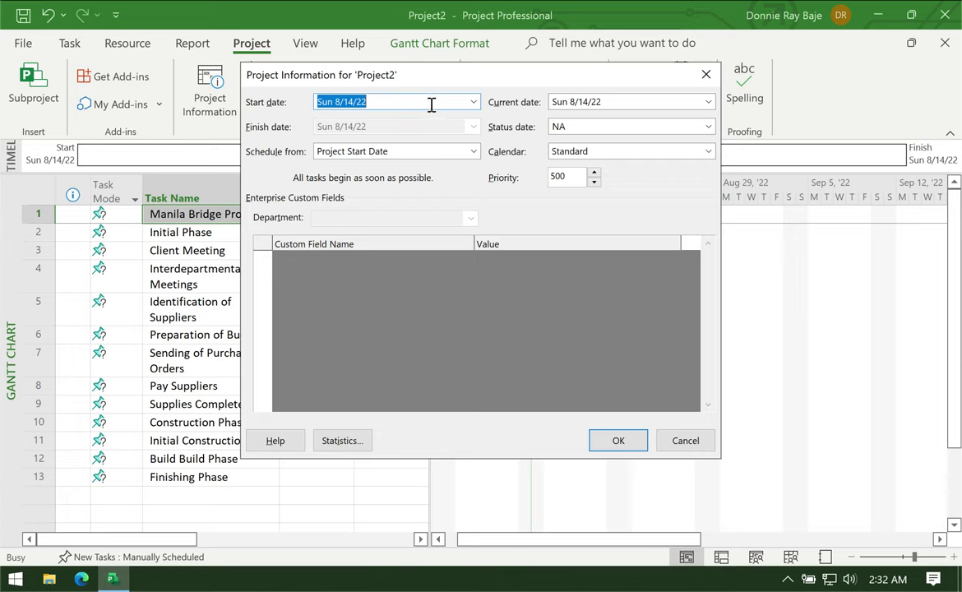
{"action": "type", "text": "8/1"}
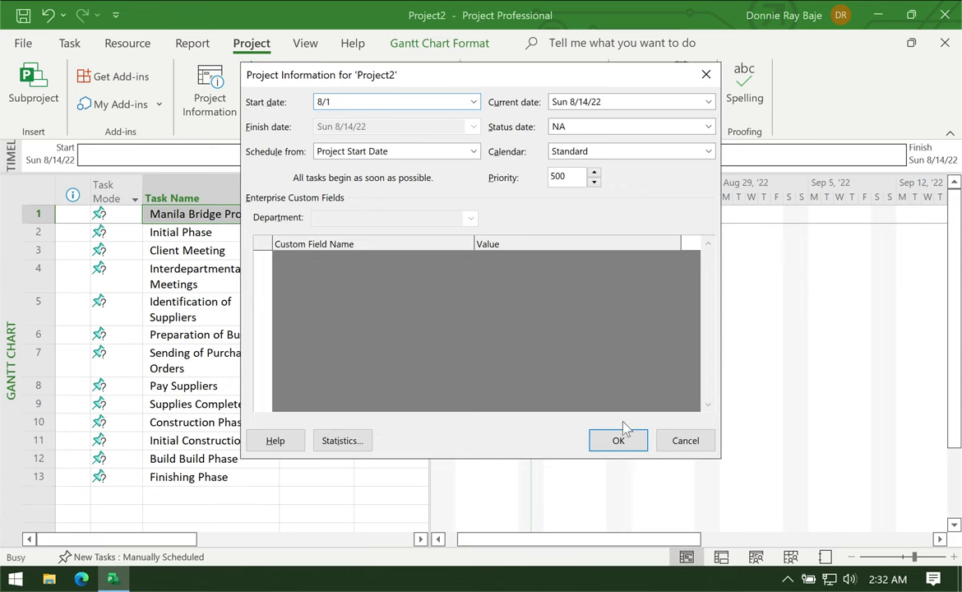
{"action": "left_click", "coordinate": [618, 443]}
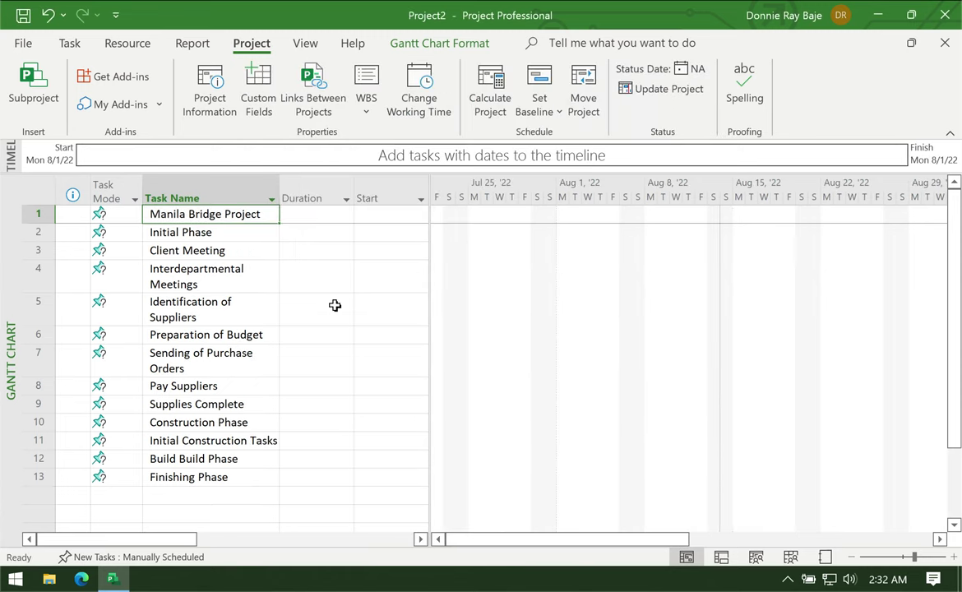
Switch all 13 tasks, from Manila Bridge Project to Finishing Phase, to Auto Schedule mode.
{"action": "left_click", "coordinate": [130, 215]}
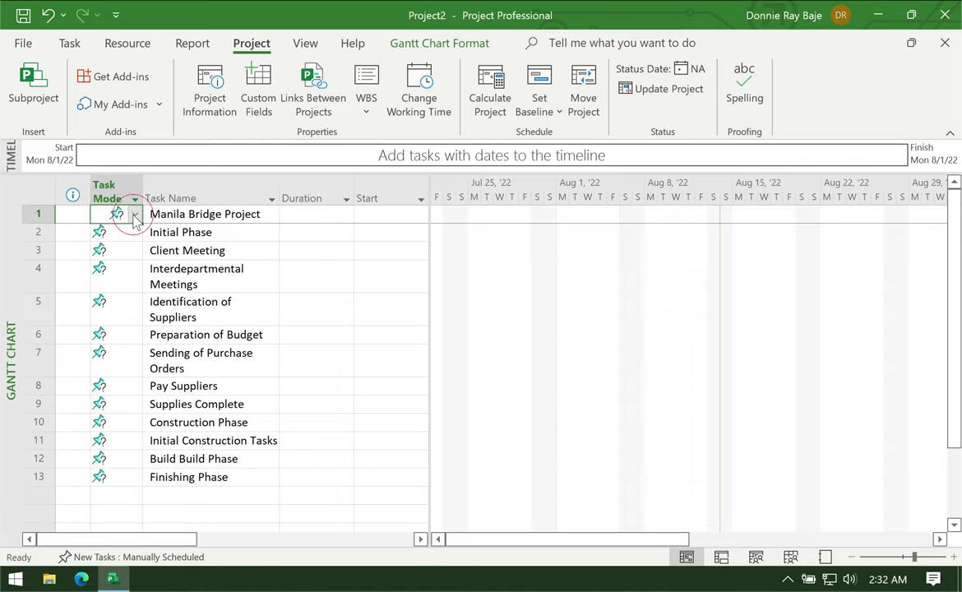
{"action": "left_click", "coordinate": [113, 305]}
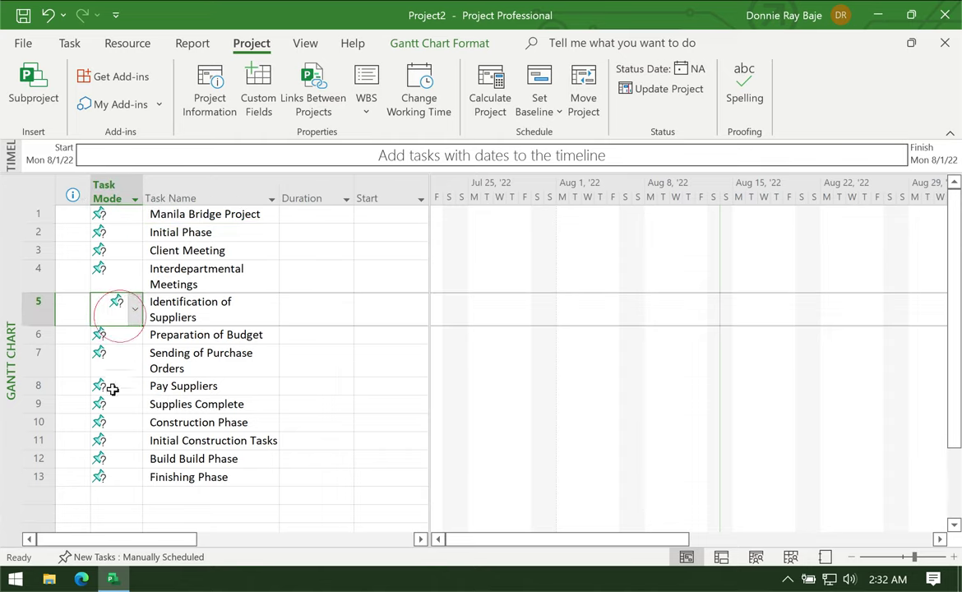
{"action": "left_click_drag", "start_coordinate": [121, 216], "coordinate": [117, 473]}
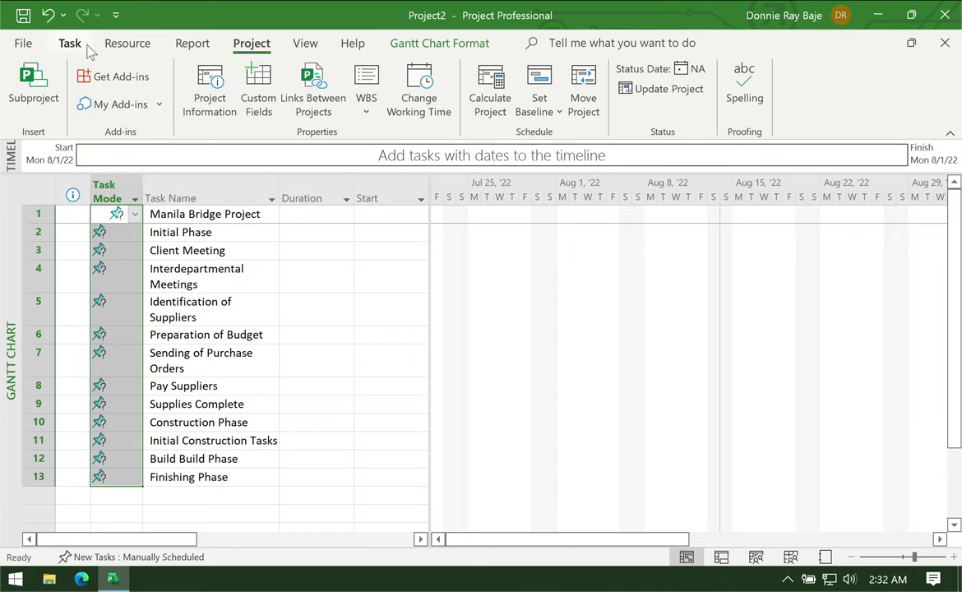
{"action": "left_click", "coordinate": [197, 272]}
{"action": "left_click_drag", "start_coordinate": [123, 216], "coordinate": [118, 473]}
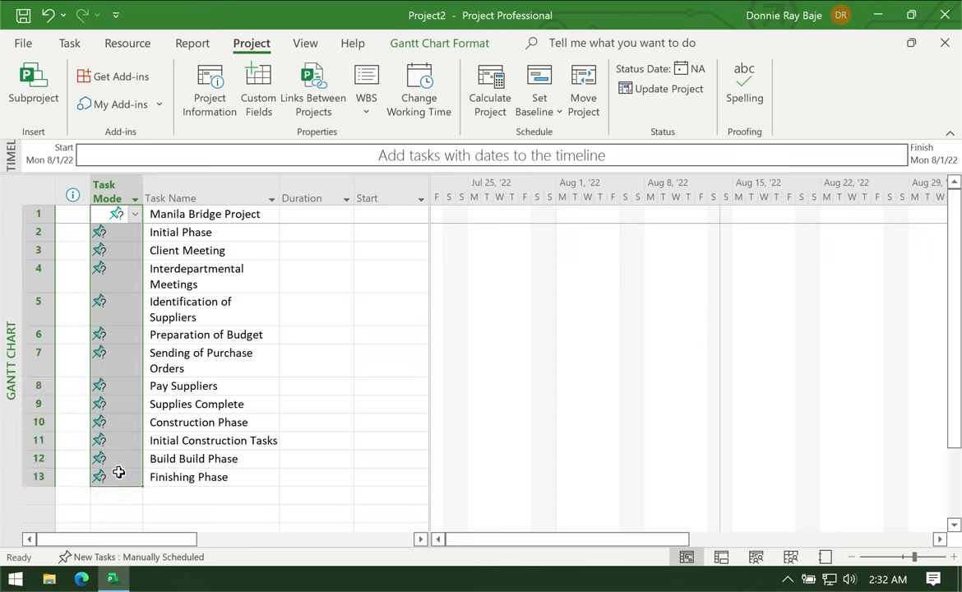
{"action": "left_click", "coordinate": [70, 43]}
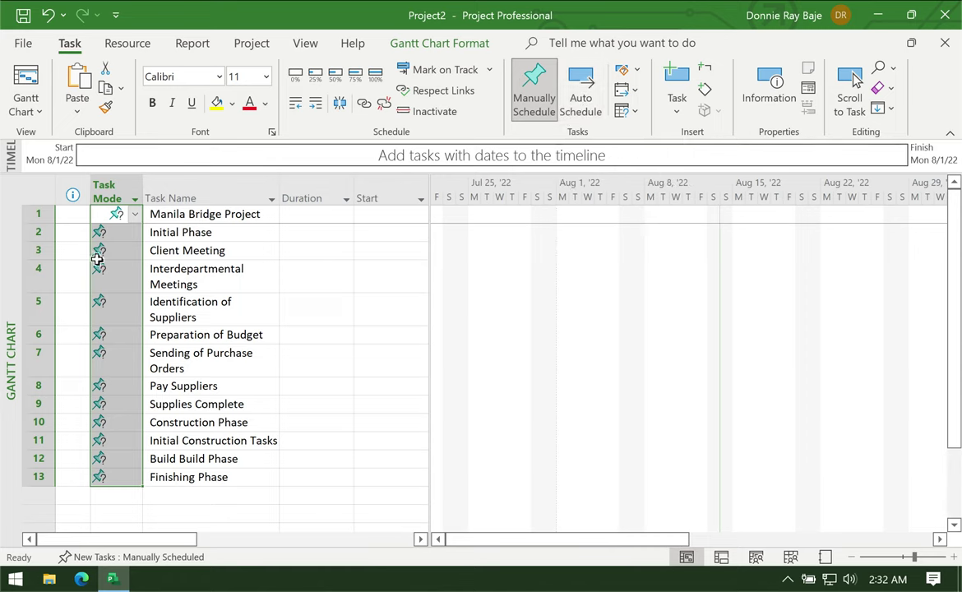
{"action": "left_click", "coordinate": [584, 102]}
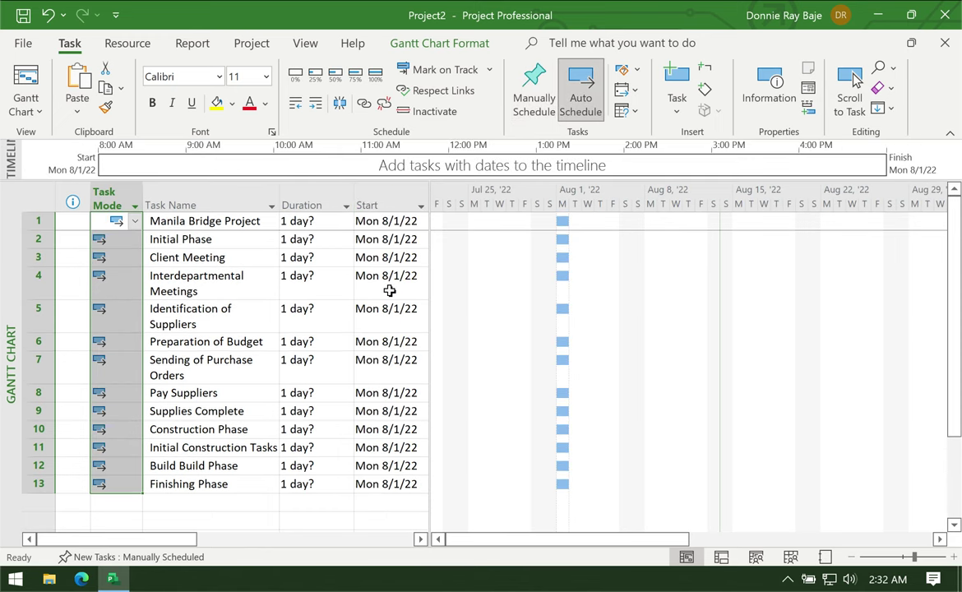
Widen the task table to show the Finish column and set the Client Meeting duration to 1 day.
{"action": "left_click", "coordinate": [325, 311]}
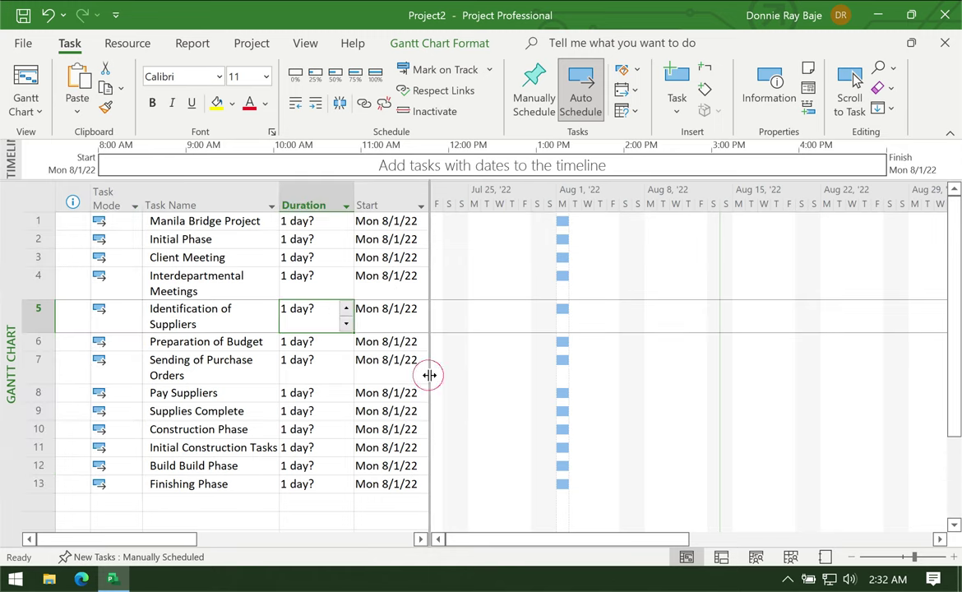
{"action": "left_click_drag", "start_coordinate": [429, 376], "coordinate": [528, 378]}
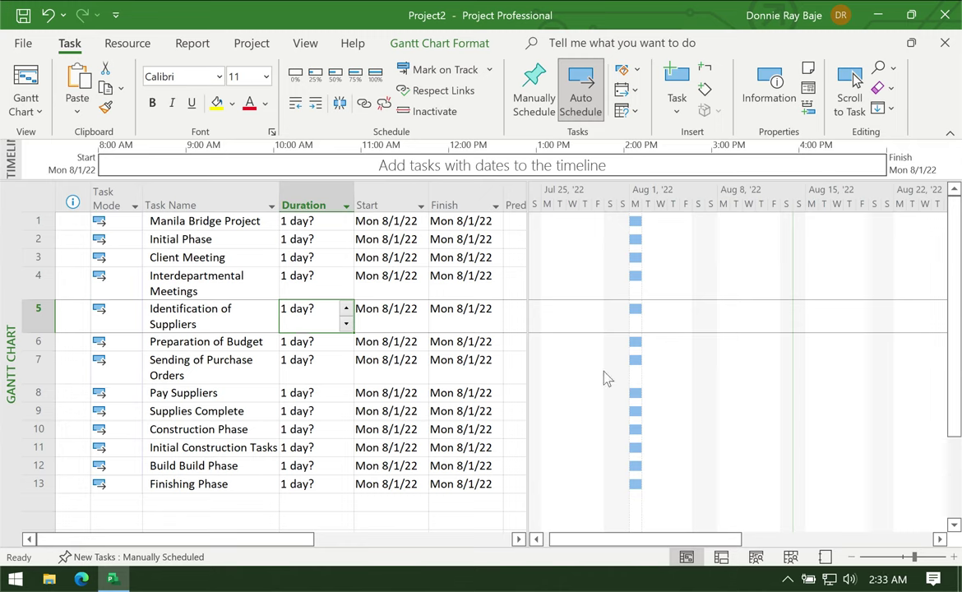
{"action": "left_click", "coordinate": [316, 203]}
{"action": "left_click", "coordinate": [292, 259]}
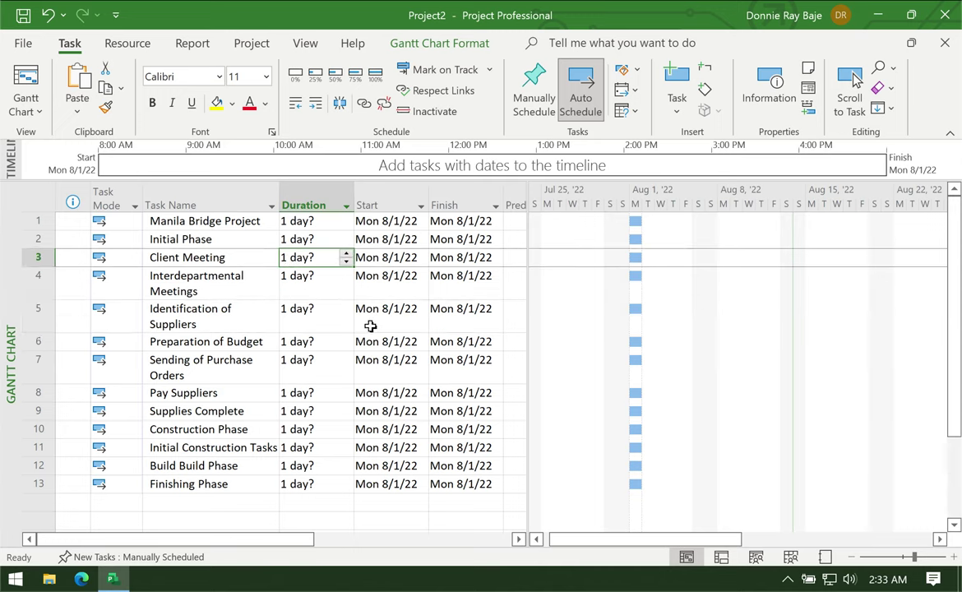
{"action": "type", "text": "1d"}
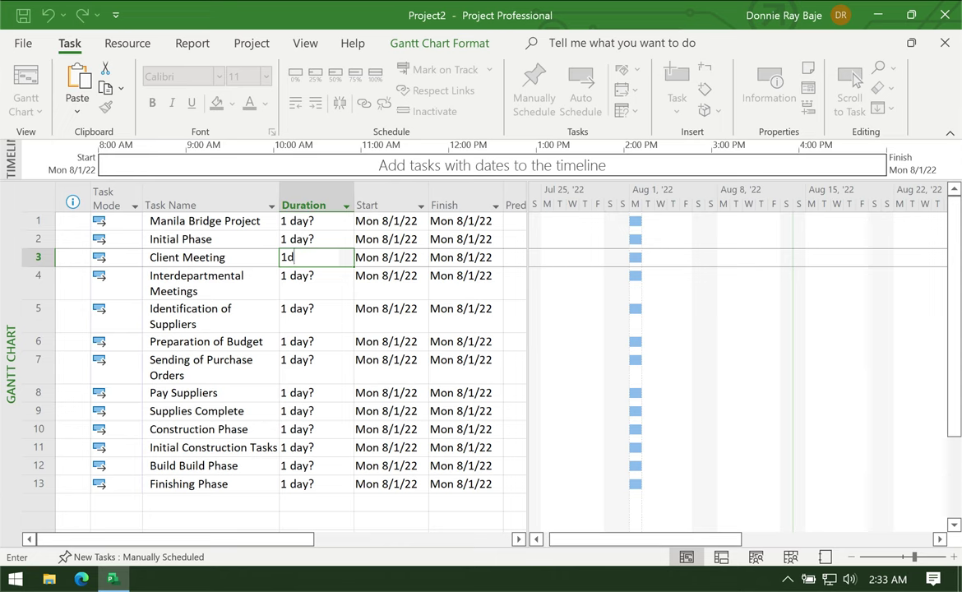
{"action": "key", "text": "Return"}
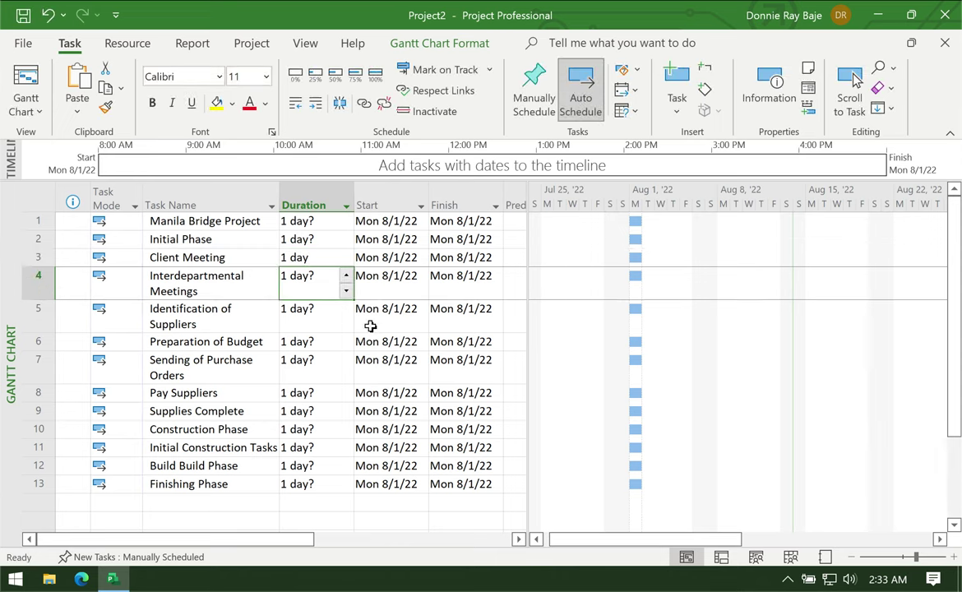
Set the durations of Interdepartmental Meetings to 2 days and Identification of Suppliers to 3 days.
{"action": "type", "text": "2d"}
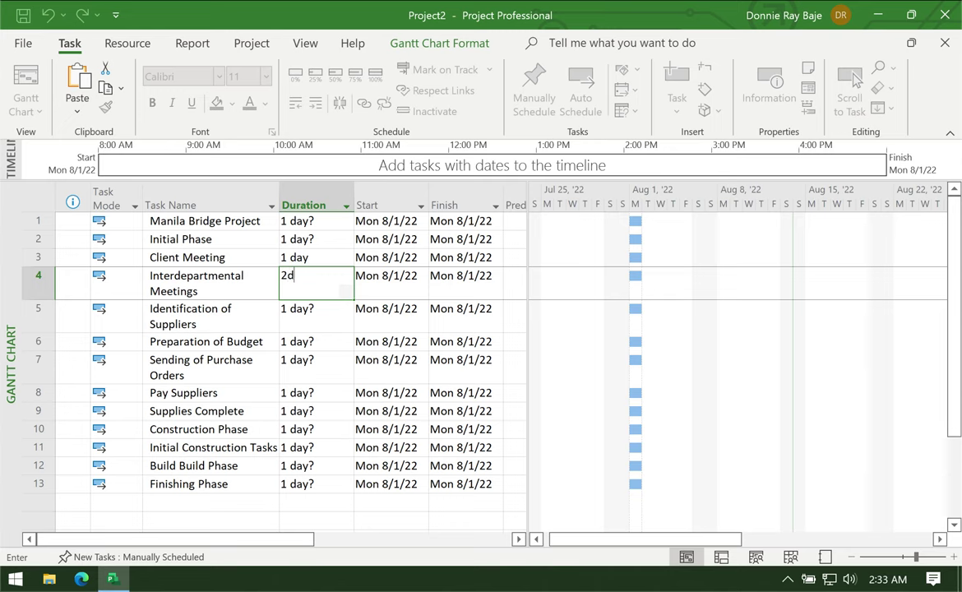
{"action": "key", "text": "Return"}
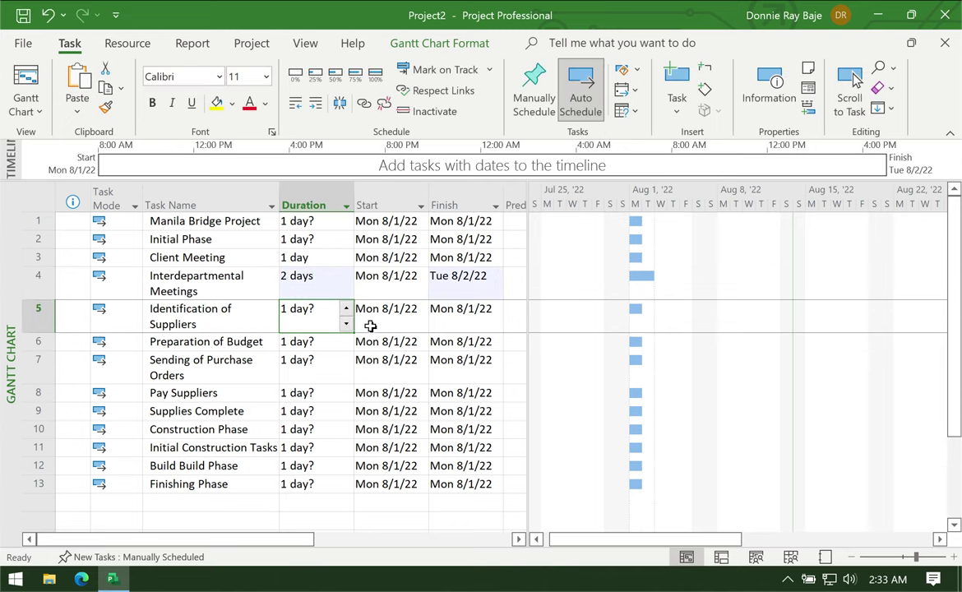
{"action": "type", "text": "3d"}
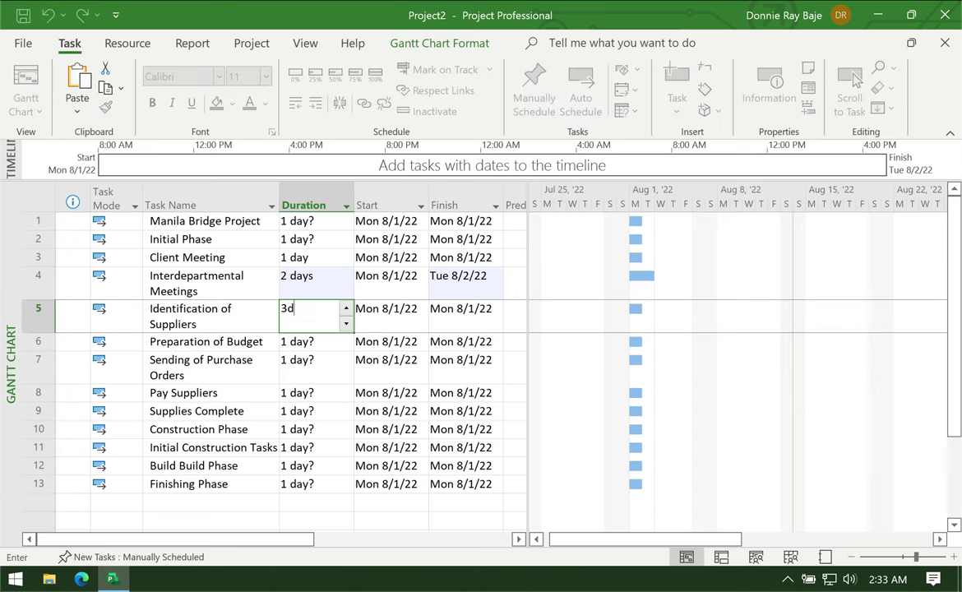
{"action": "key", "text": "Return"}
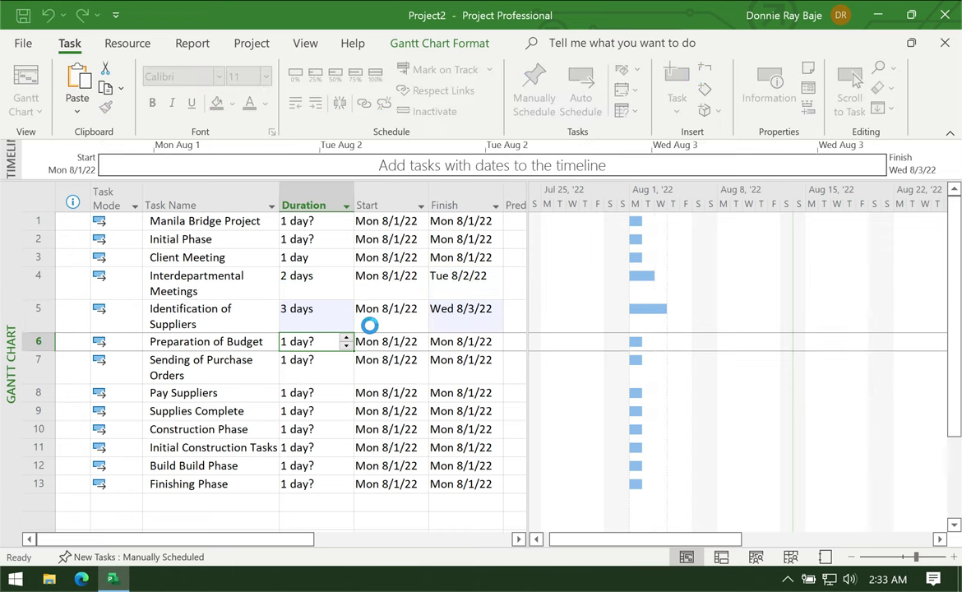
Set the durations of Preparation of Budget to 2 days, Sending of Purchase Orders to 1 day and Pay Suppliers to 2 days.
{"action": "type", "text": "2d"}
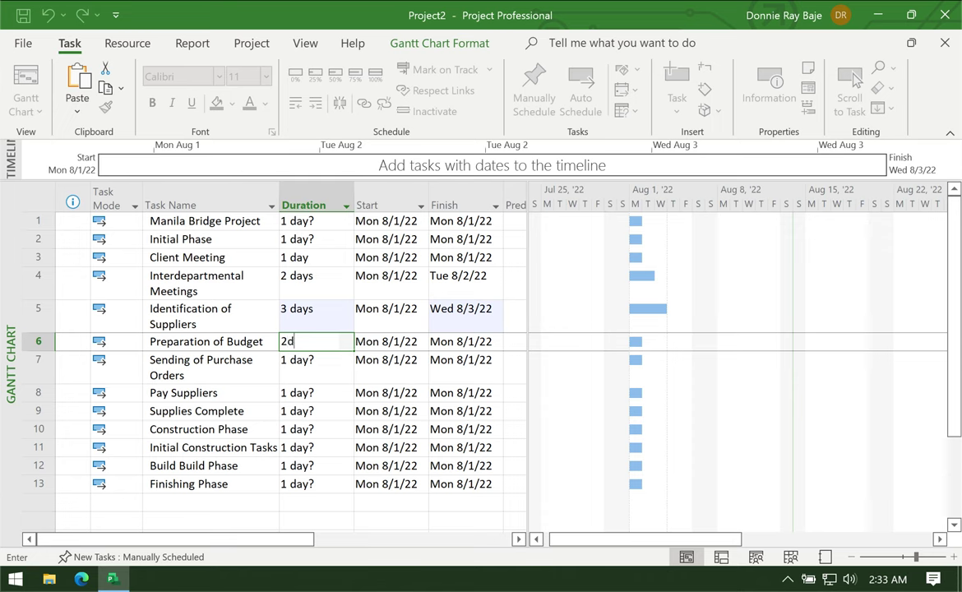
{"action": "key", "text": "Return"}
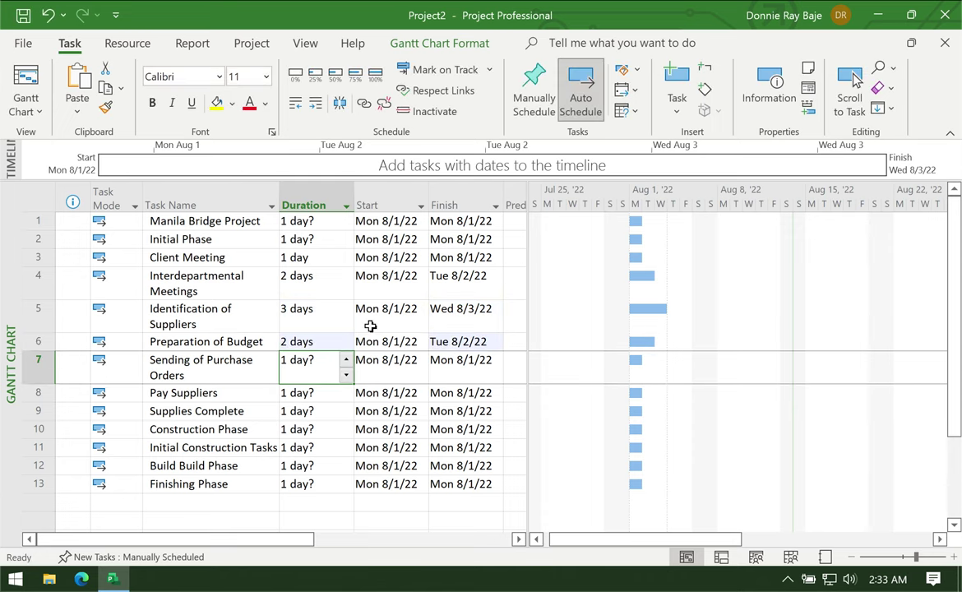
{"action": "type", "text": "1d"}
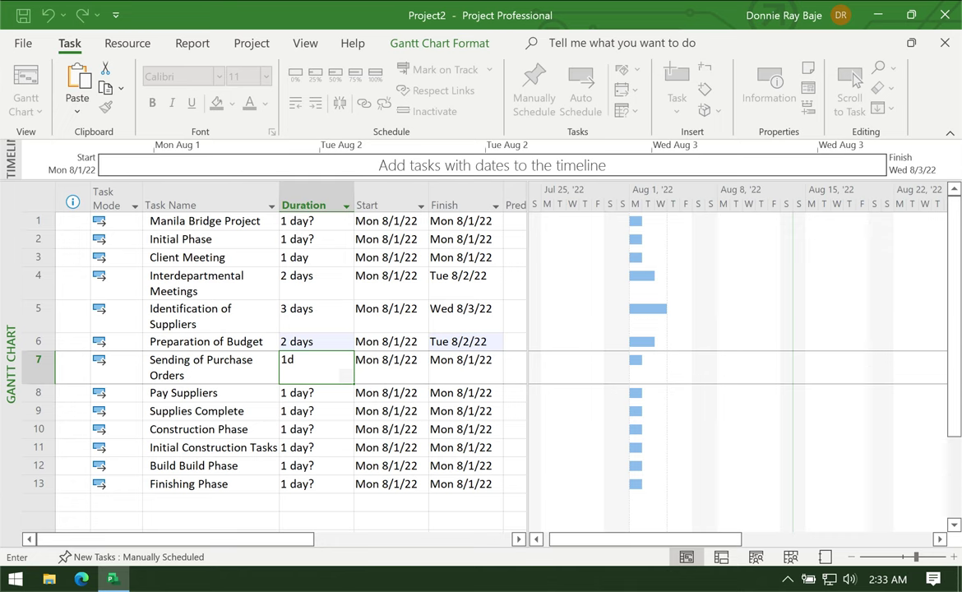
{"action": "key", "text": "Return"}
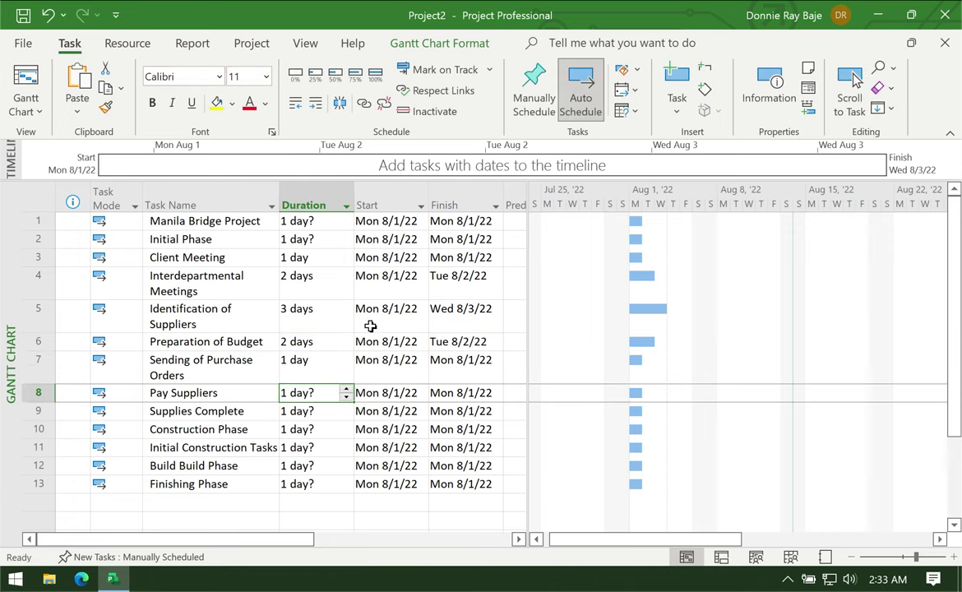
{"action": "type", "text": "2d"}
{"action": "key", "text": "Return"}
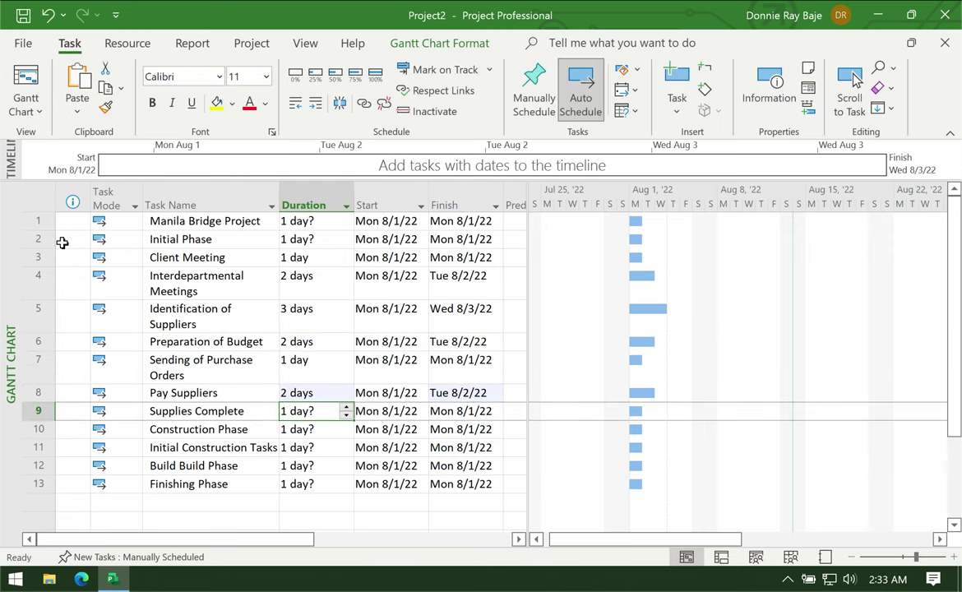
Make Supplies Complete a milestone by setting its duration to 0 days.
{"action": "left_click", "coordinate": [230, 240]}
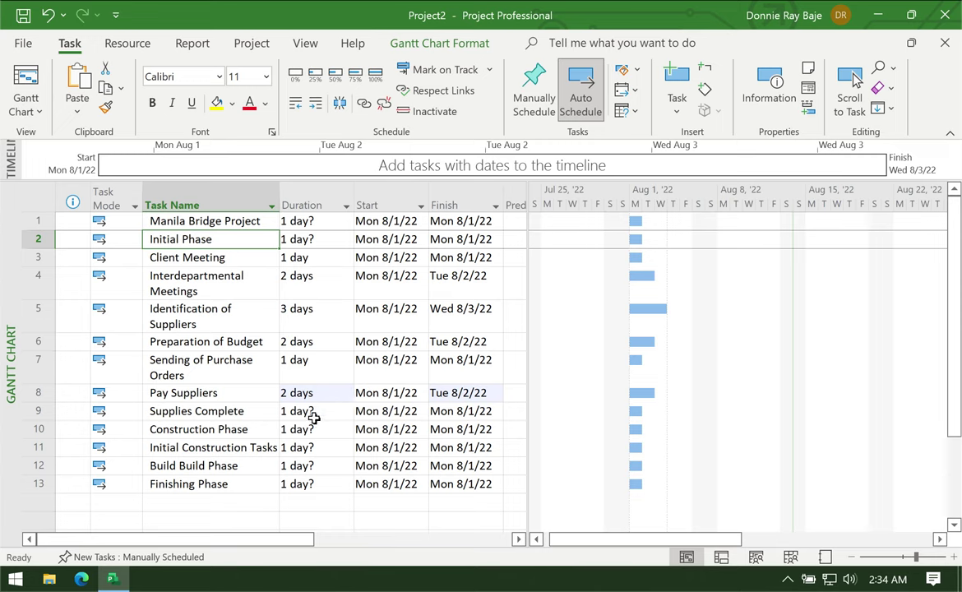
{"action": "left_click", "coordinate": [317, 413]}
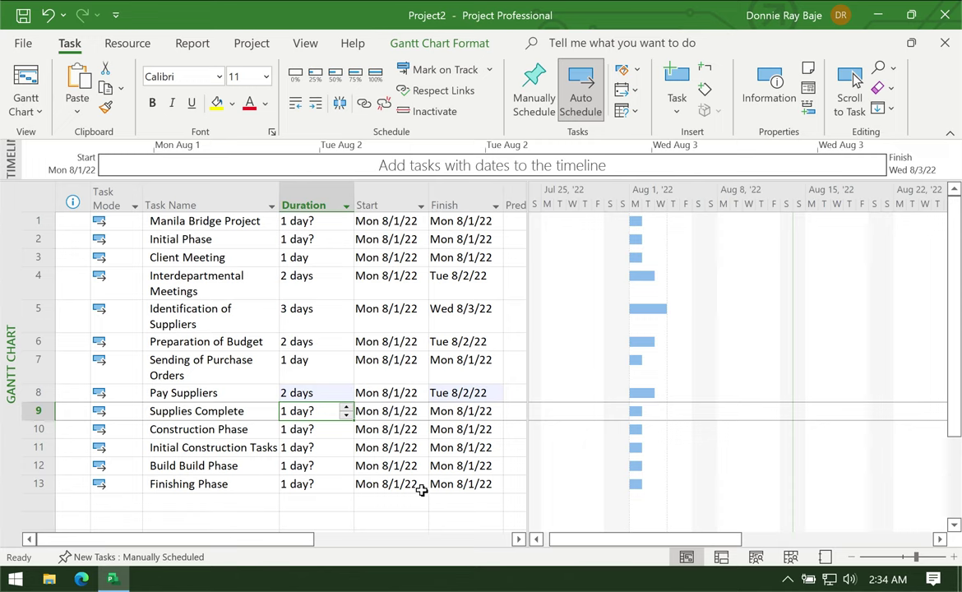
{"action": "type", "text": "0d"}
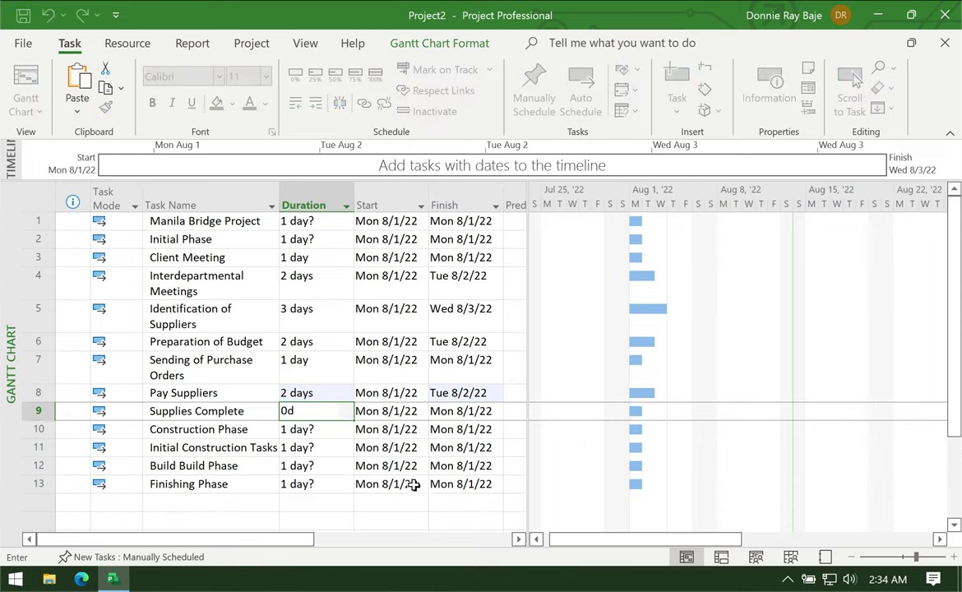
{"action": "left_click", "coordinate": [316, 368]}
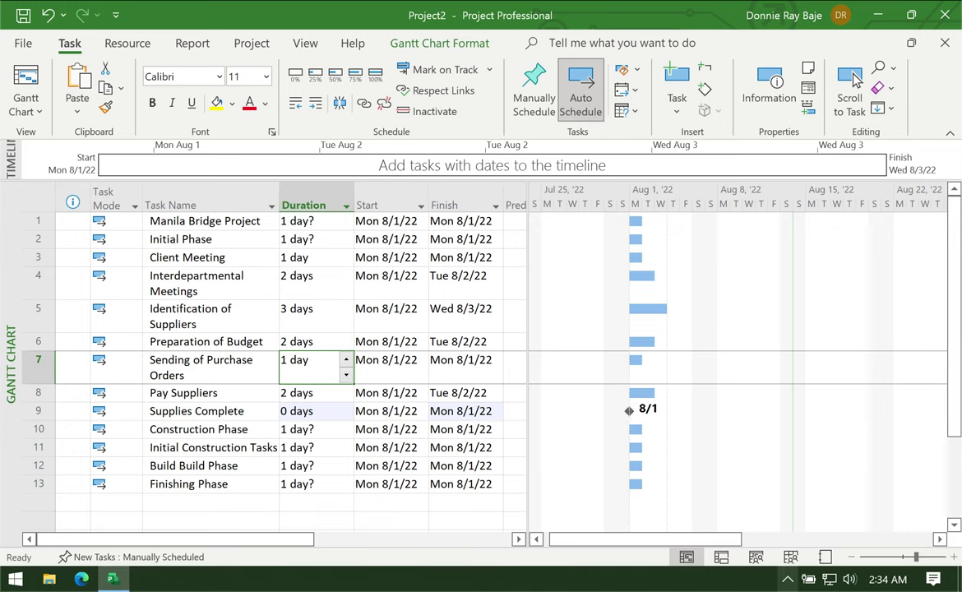
{"action": "left_click", "coordinate": [647, 410]}
{"action": "mouse_move", "coordinate": [647, 409]}
{"action": "left_mouse_down"}
{"action": "mouse_move", "coordinate": [618, 425]}
{"action": "mouse_move", "coordinate": [641, 396]}
{"action": "left_mouse_up"}
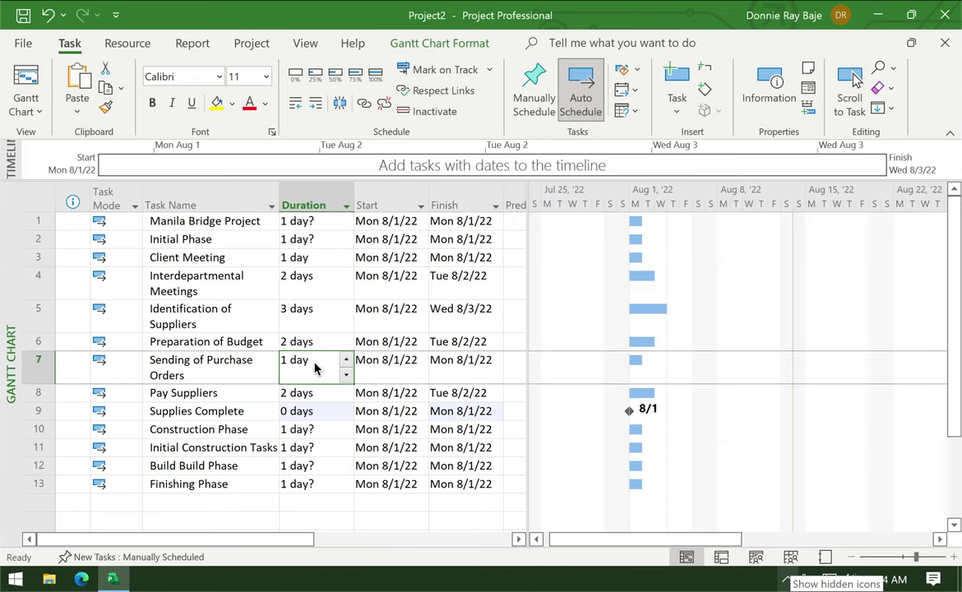
Set the duration of Initial Construction Tasks to 1 week.
{"action": "left_click", "coordinate": [304, 448]}
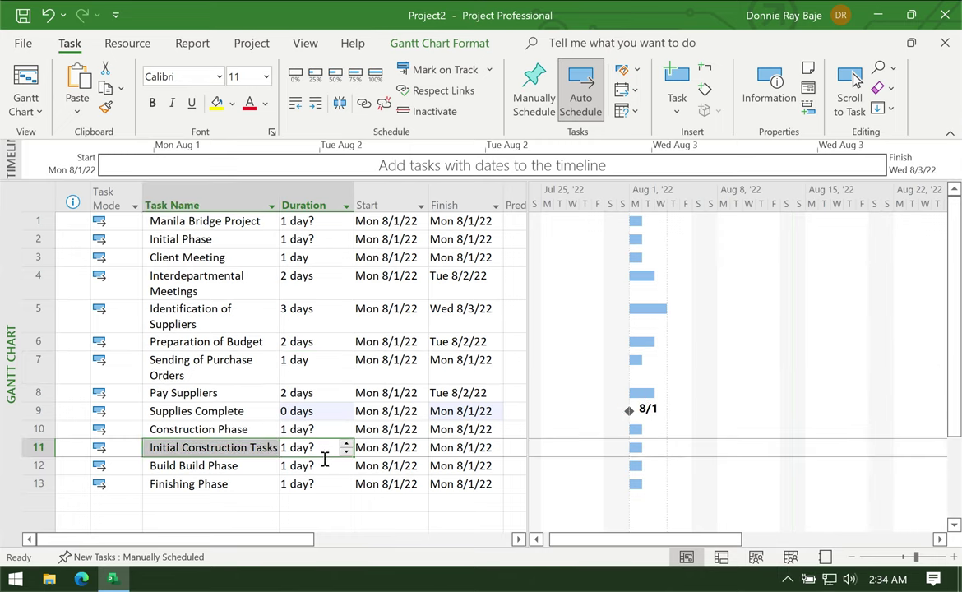
{"action": "left_click", "coordinate": [323, 458]}
{"action": "left_click", "coordinate": [320, 449]}
{"action": "type", "text": "1w"}
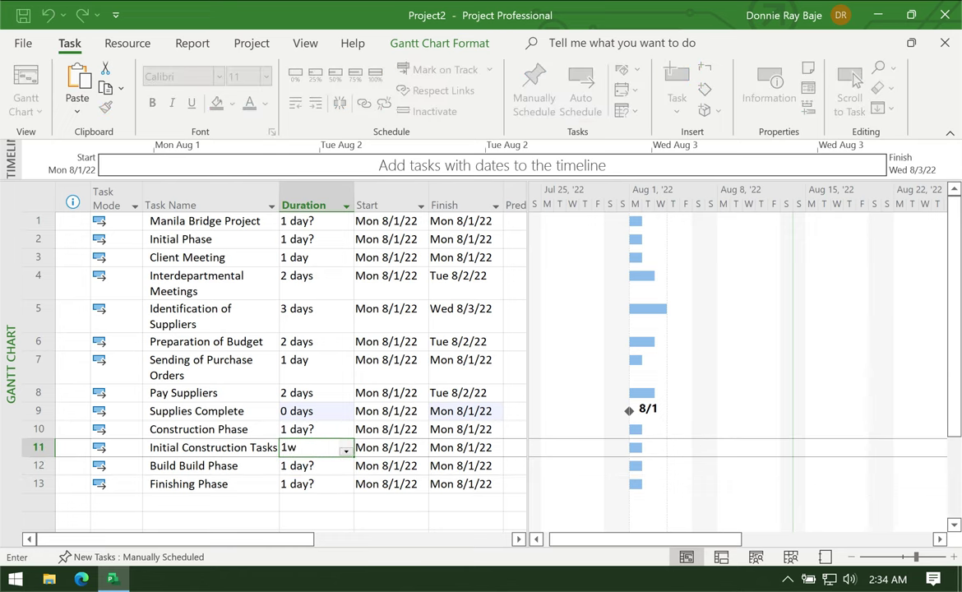
{"action": "key", "text": "Return"}
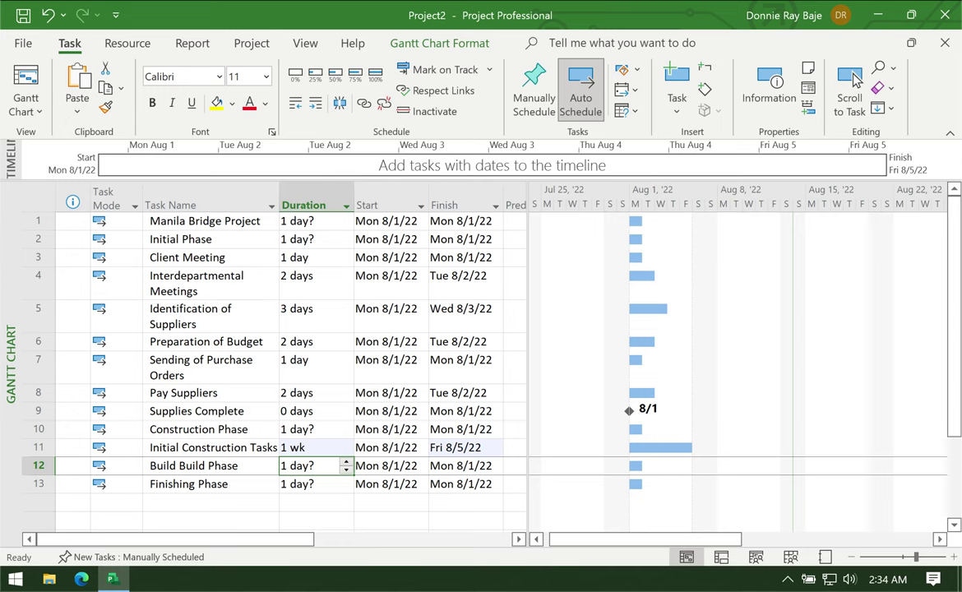
Set the durations of Build Build Phase to 4 weeks and Finishing Phase to 2 weeks.
{"action": "type", "text": "4w"}
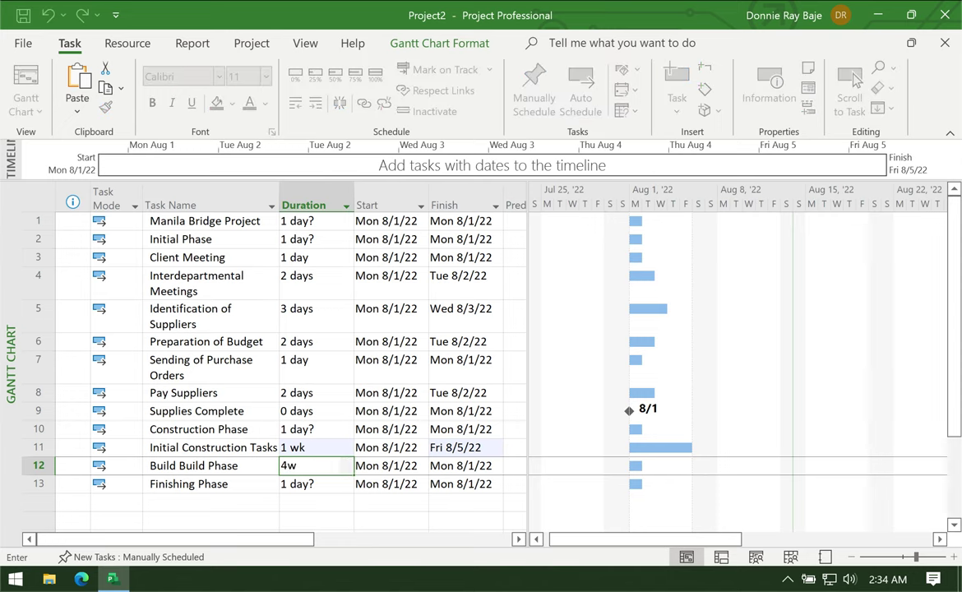
{"action": "key", "text": "Return"}
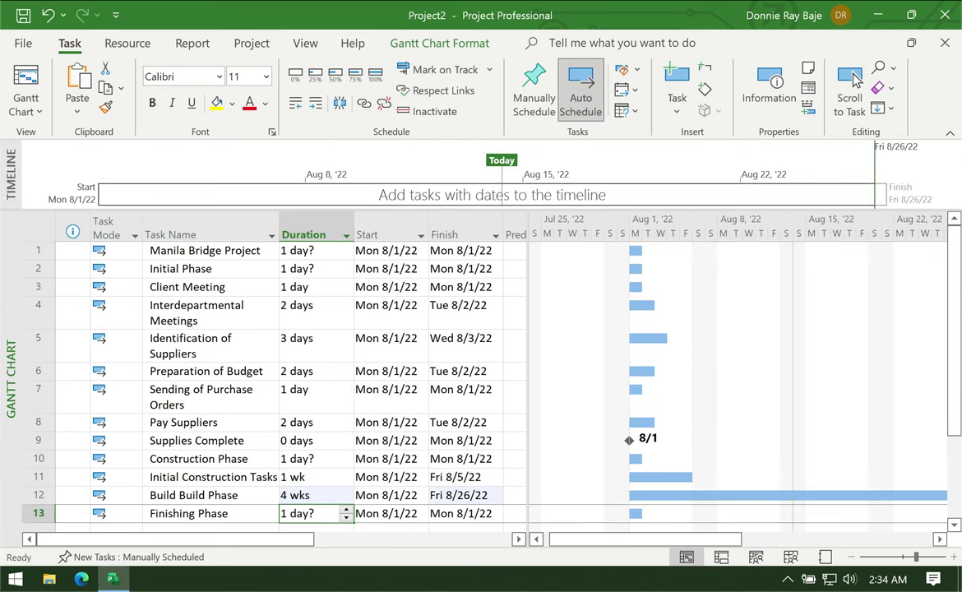
{"action": "type", "text": "2w"}
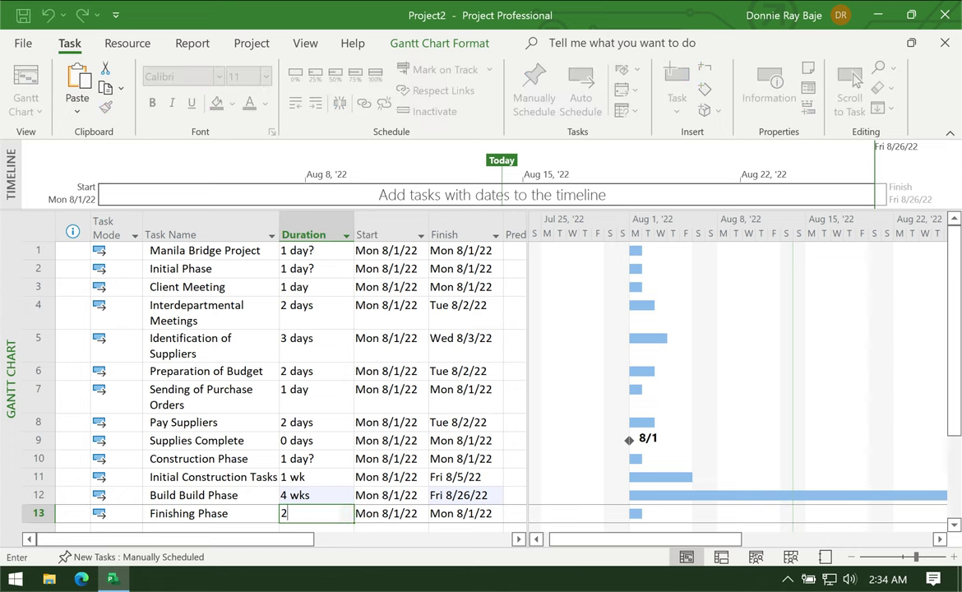
{"action": "left_click", "coordinate": [337, 439]}
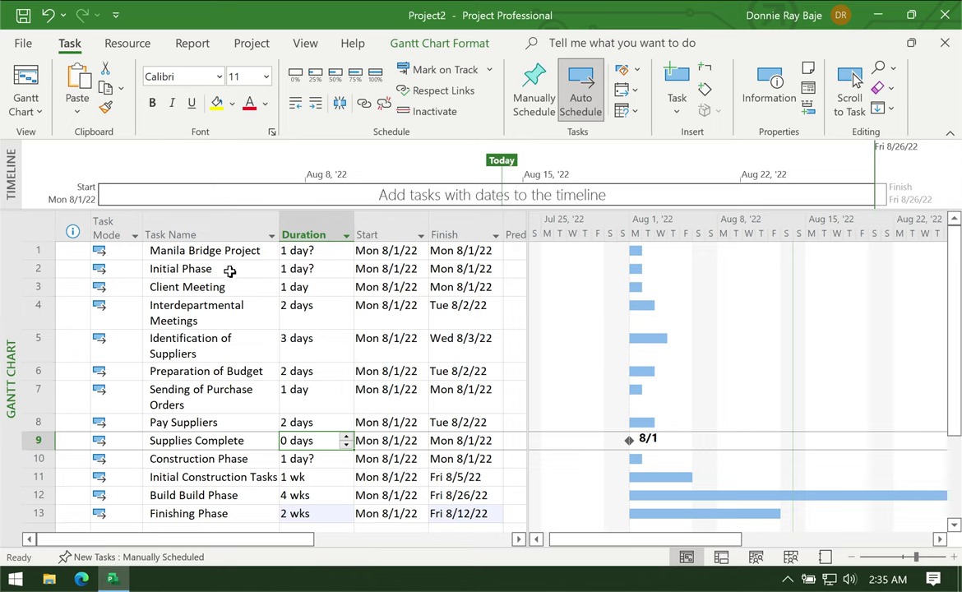
Indent the tasks from Initial Phase through Finishing Phase as subtasks of Manila Bridge Project.
{"action": "left_click_drag", "start_coordinate": [229, 271], "coordinate": [218, 508]}
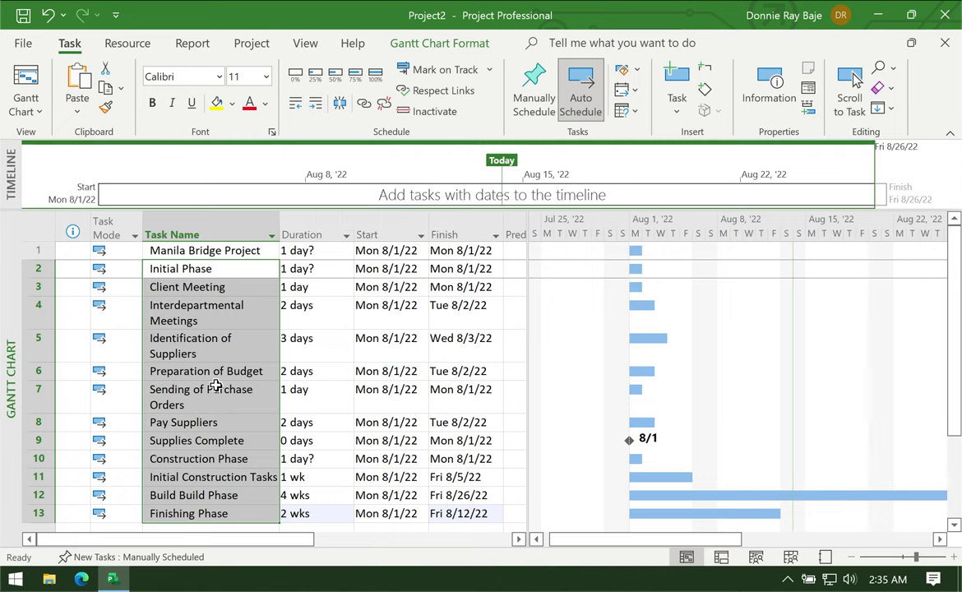
{"action": "left_click", "coordinate": [315, 105]}
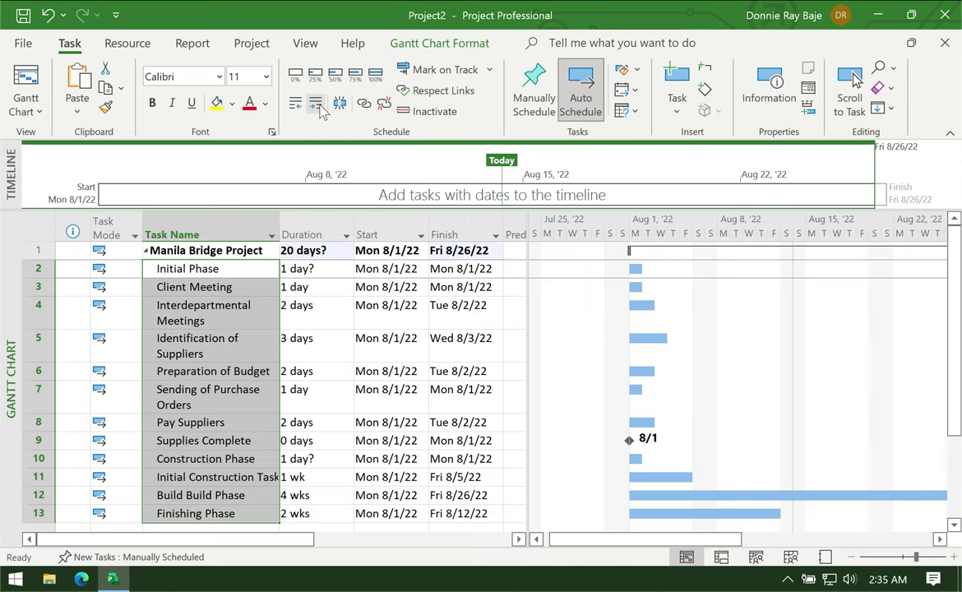
{"action": "left_click", "coordinate": [234, 312]}
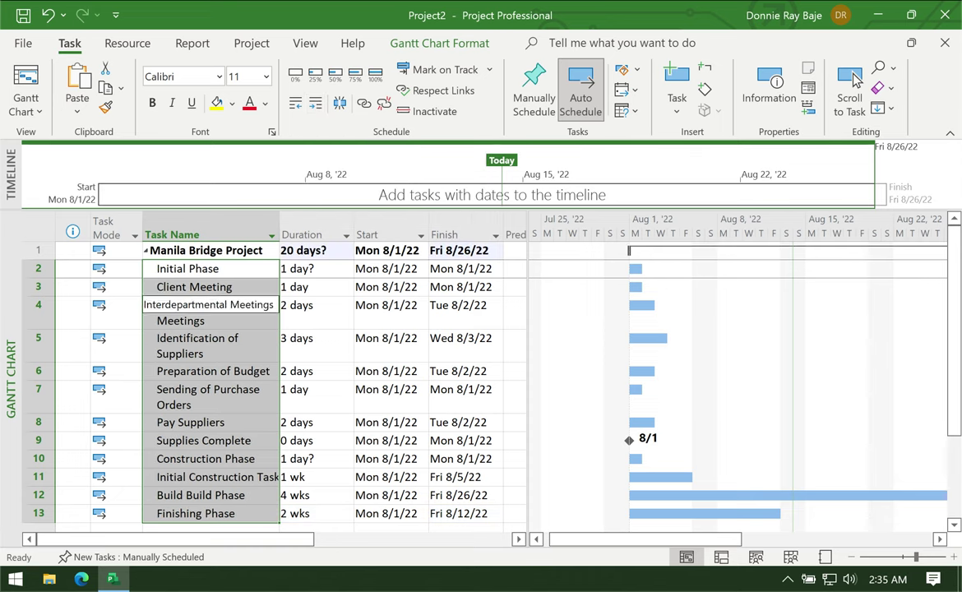
{"action": "left_click", "coordinate": [250, 268]}
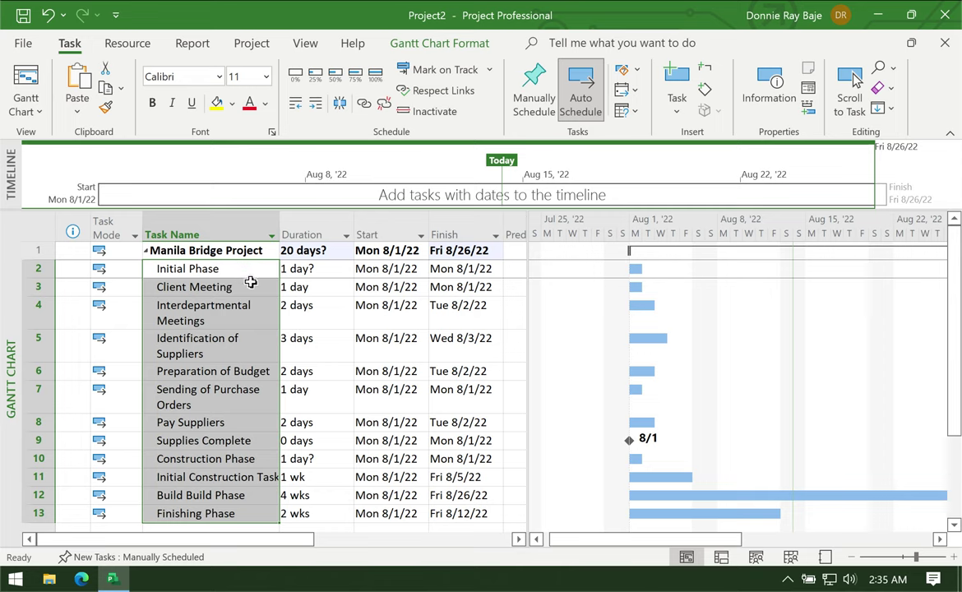
{"action": "left_click", "coordinate": [326, 253]}
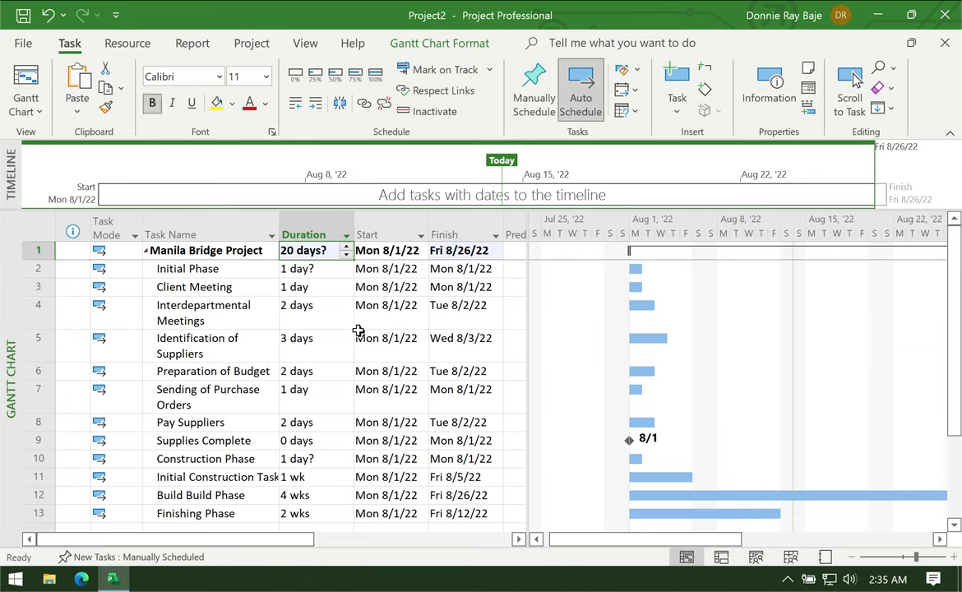
{"action": "left_click", "coordinate": [218, 326]}
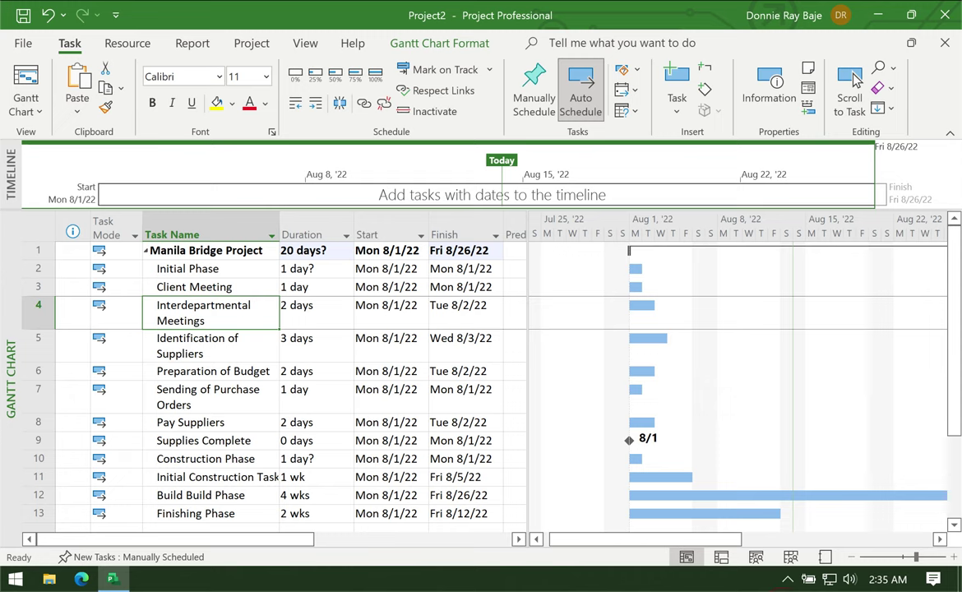
{"action": "mouse_move", "coordinate": [327, 238]}
{"action": "left_mouse_down"}
{"action": "mouse_move", "coordinate": [300, 270]}
{"action": "mouse_move", "coordinate": [330, 240]}
{"action": "left_mouse_up"}
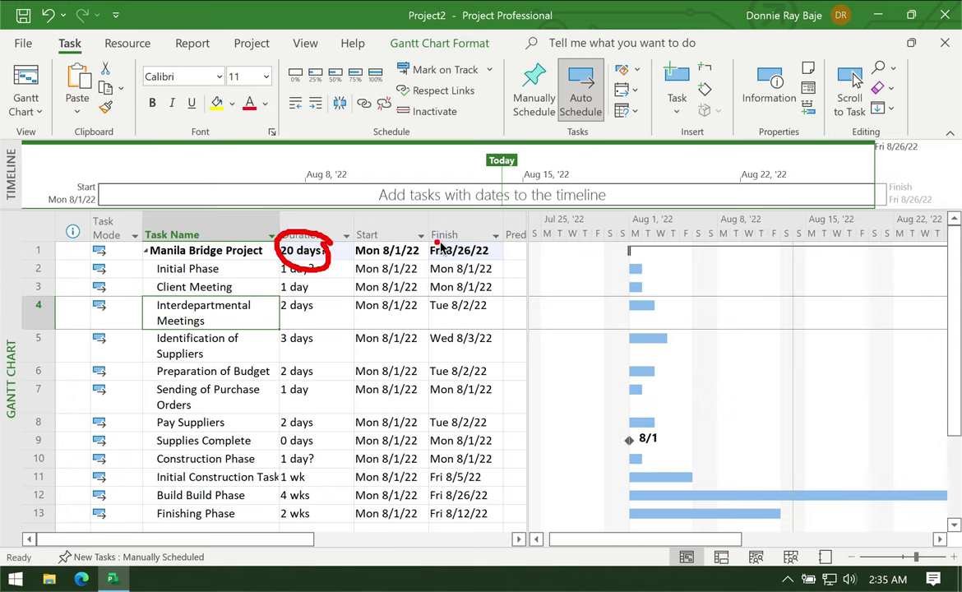
{"action": "mouse_move", "coordinate": [440, 247]}
{"action": "left_mouse_down"}
{"action": "mouse_move", "coordinate": [464, 235]}
{"action": "mouse_move", "coordinate": [424, 255]}
{"action": "mouse_move", "coordinate": [485, 239]}
{"action": "mouse_move", "coordinate": [448, 238]}
{"action": "left_mouse_up"}
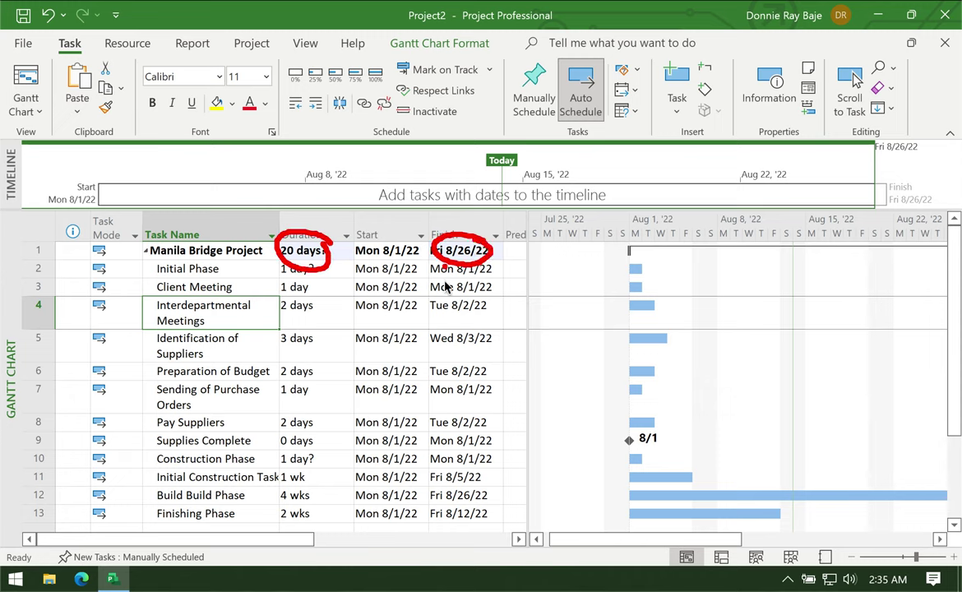
{"action": "left_click", "coordinate": [440, 305]}
{"action": "key", "text": "e"}
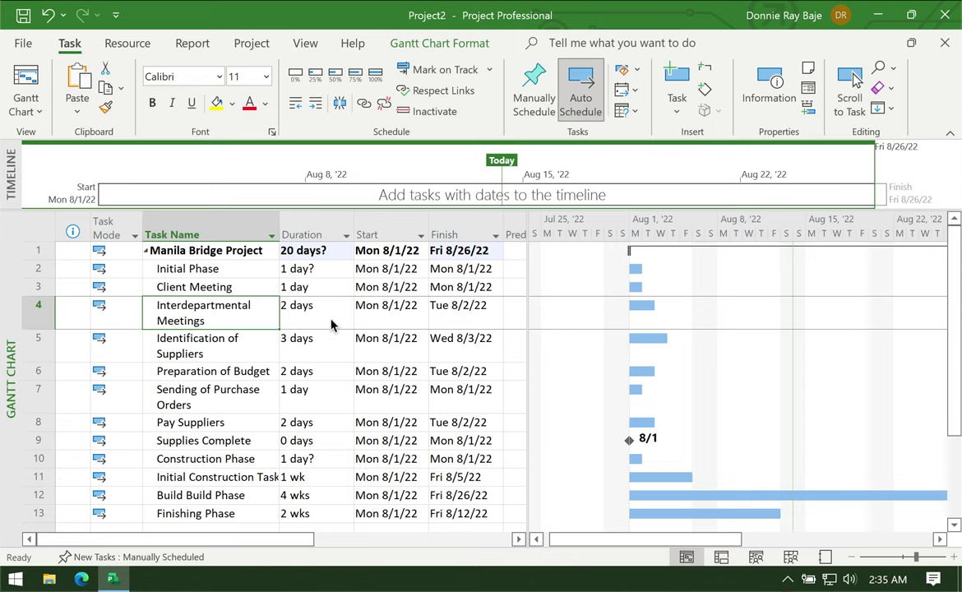
Make Client Meeting through Supplies Complete subtasks of Initial Phase, and Initial Construction Tasks through Finishing Phase subtasks of Construction Phase.
{"action": "left_click", "coordinate": [217, 283]}
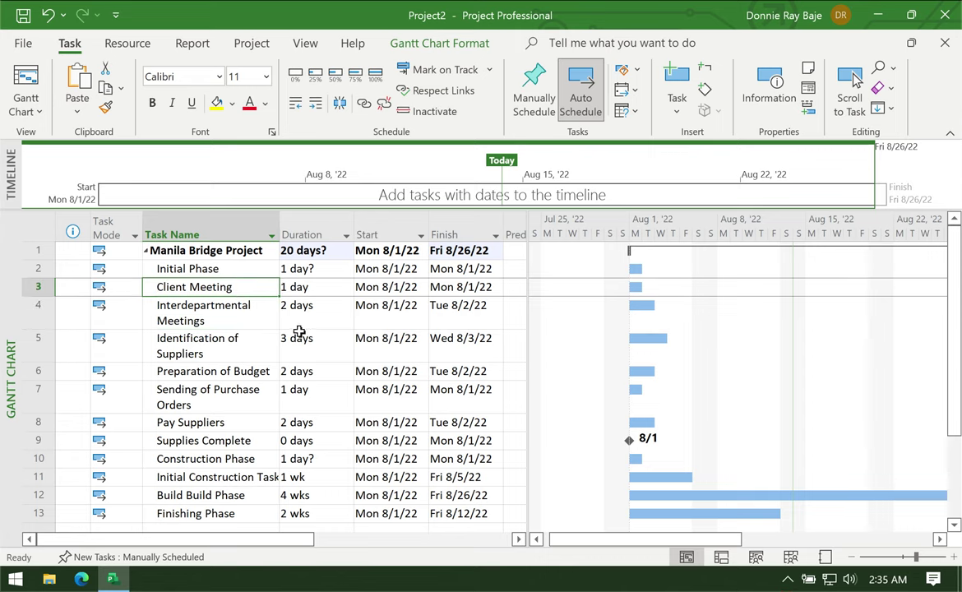
{"action": "left_click", "coordinate": [226, 320]}
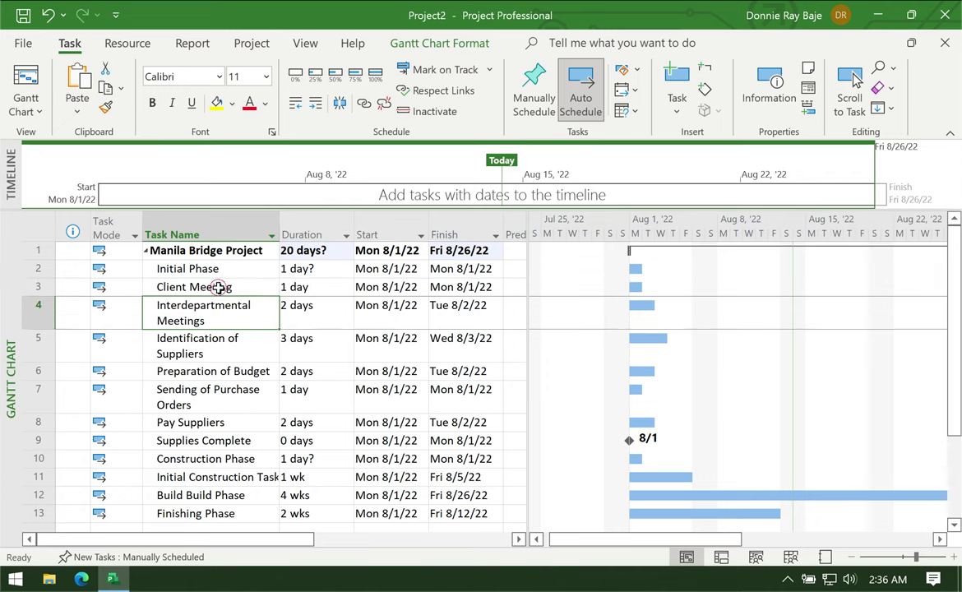
{"action": "left_click_drag", "start_coordinate": [214, 285], "coordinate": [216, 370]}
{"action": "left_click_drag", "start_coordinate": [216, 406], "coordinate": [220, 438]}
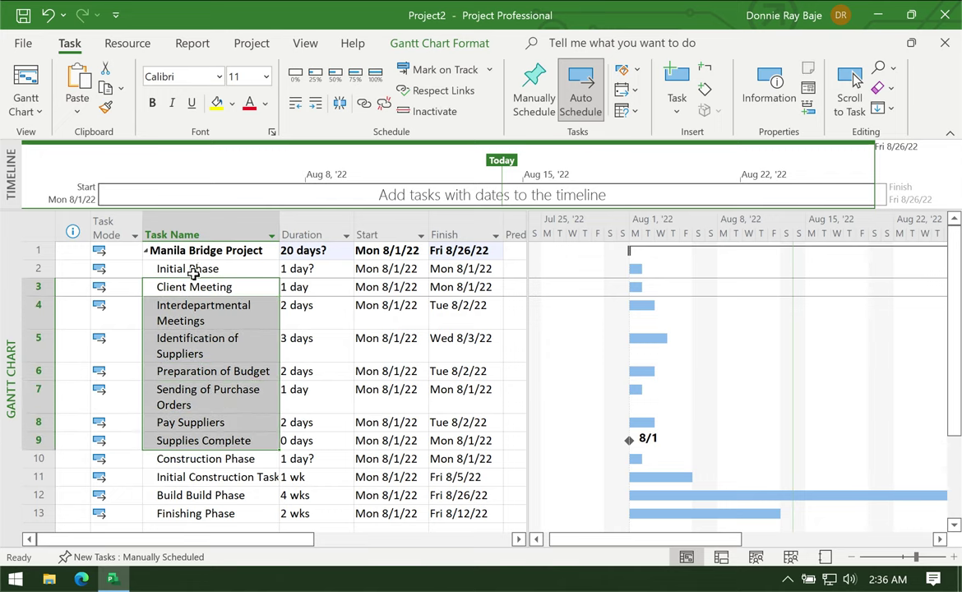
{"action": "left_click", "coordinate": [315, 105]}
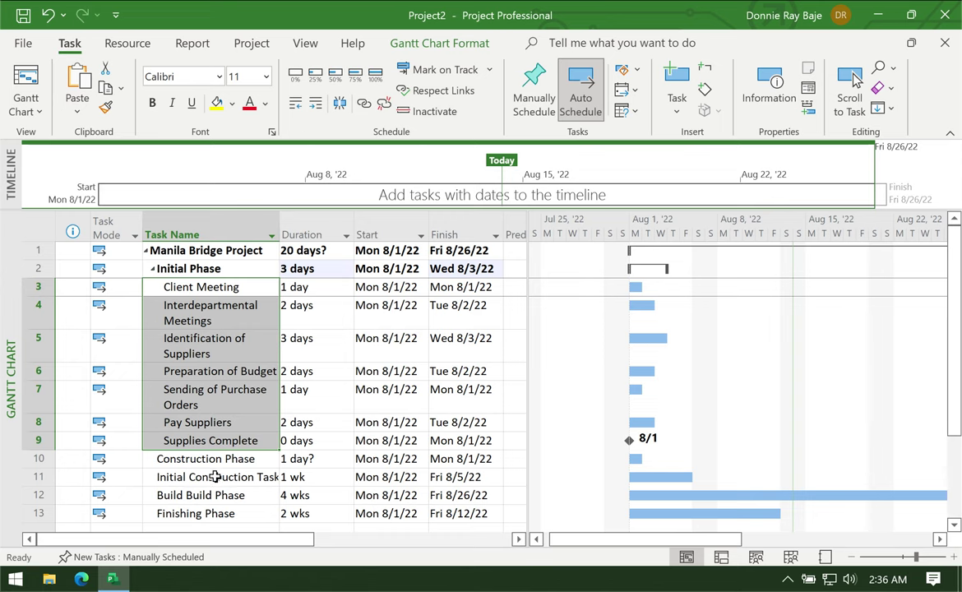
{"action": "left_click_drag", "start_coordinate": [215, 476], "coordinate": [213, 515]}
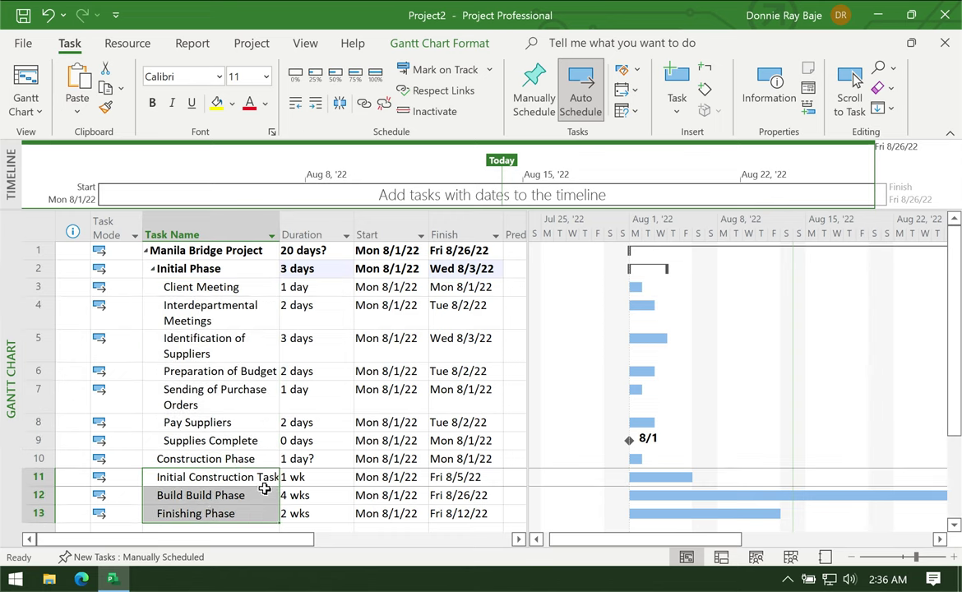
{"action": "left_click", "coordinate": [317, 105]}
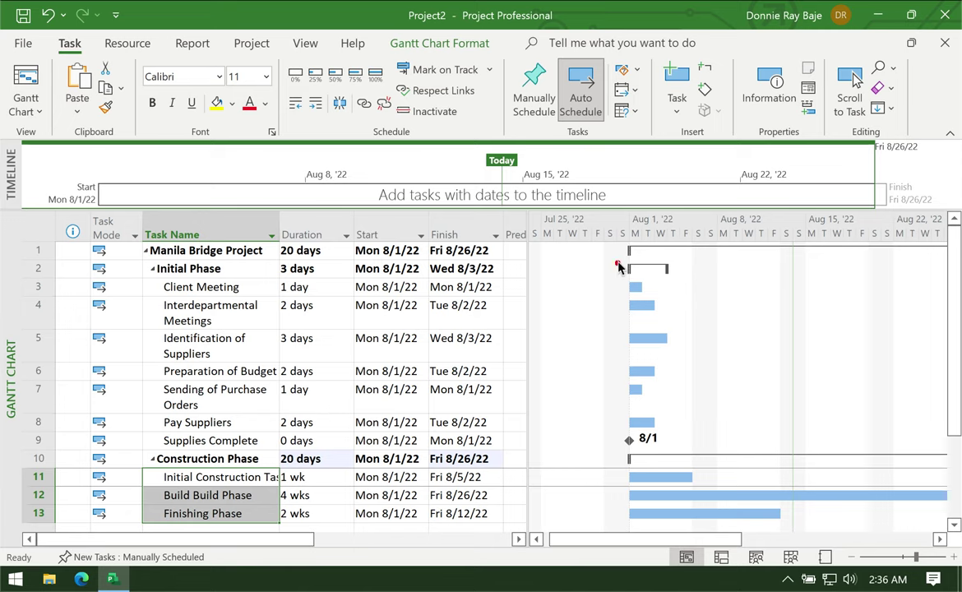
{"action": "left_click_drag", "start_coordinate": [625, 248], "coordinate": [629, 514]}
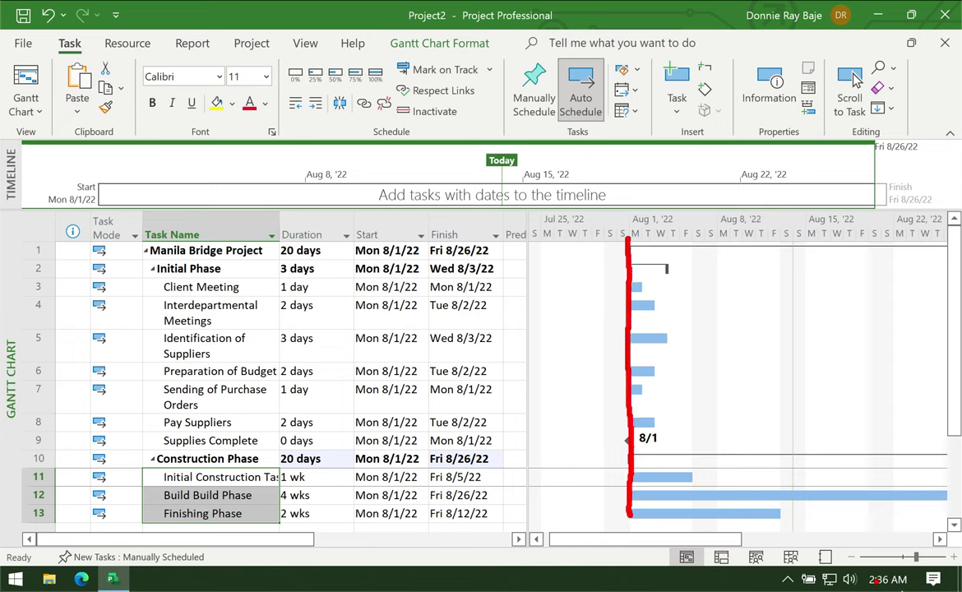
{"action": "key", "text": "Escape"}
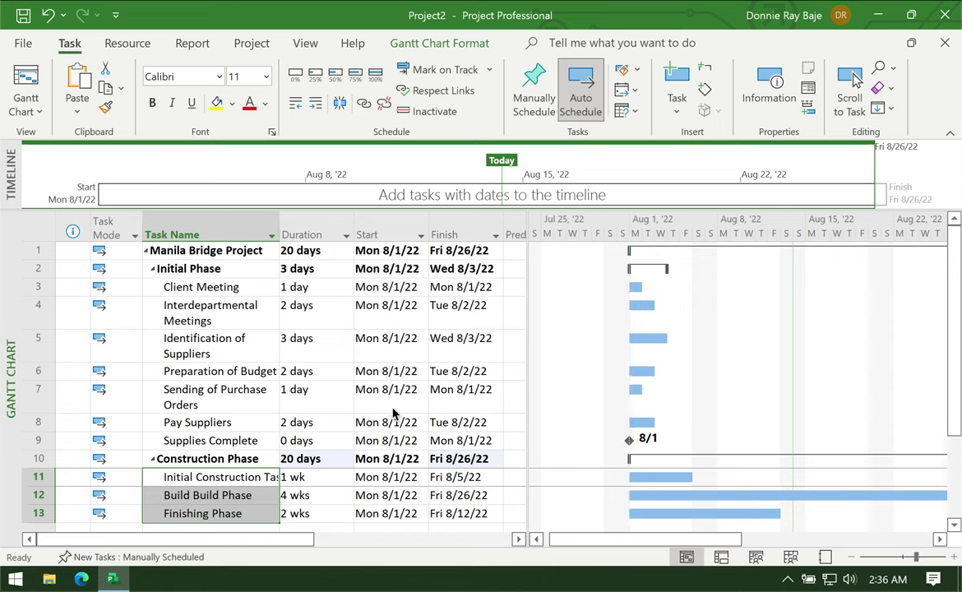
{"action": "left_click", "coordinate": [282, 306]}
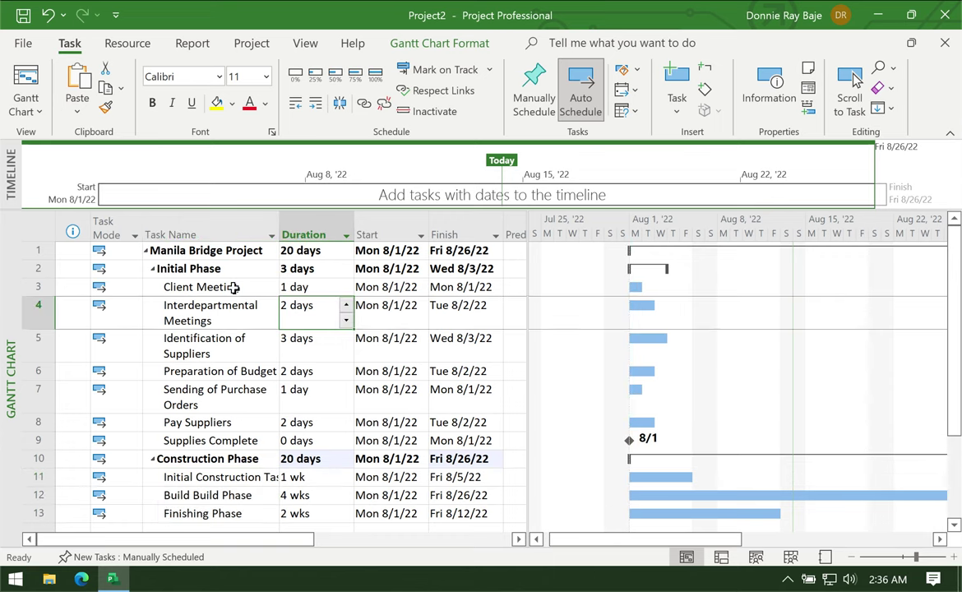
Link the Initial Phase tasks from Client Meeting through Supplies Complete in sequence.
{"action": "left_click", "coordinate": [234, 287]}
{"action": "left_click_drag", "start_coordinate": [234, 287], "coordinate": [201, 436]}
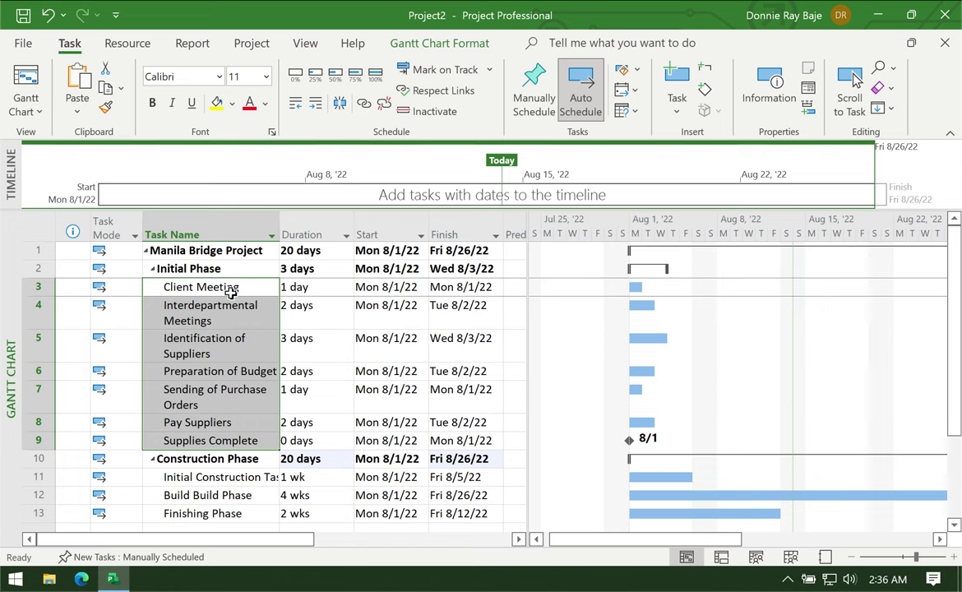
{"action": "left_click", "coordinate": [364, 104]}
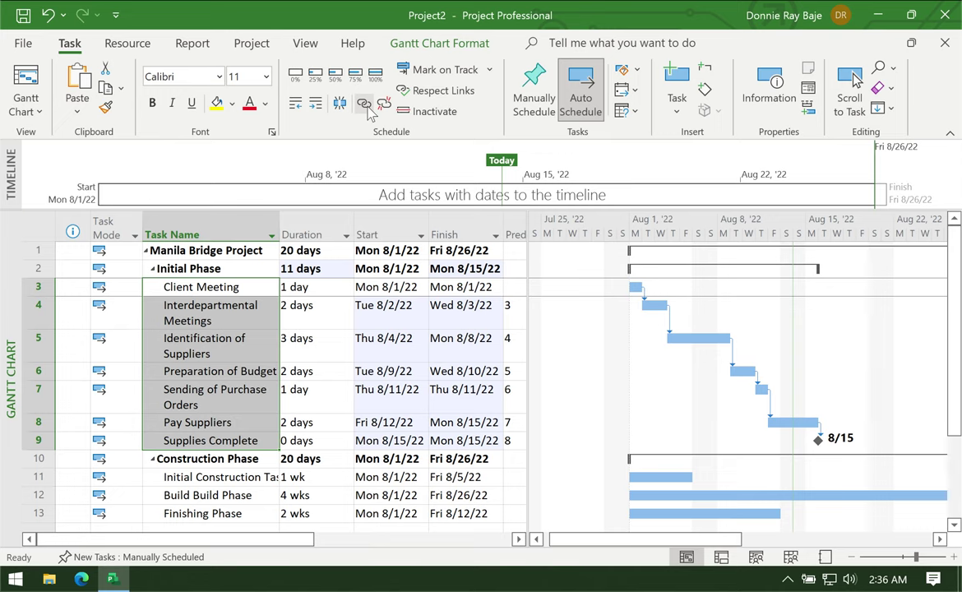
{"action": "left_click", "coordinate": [429, 185]}
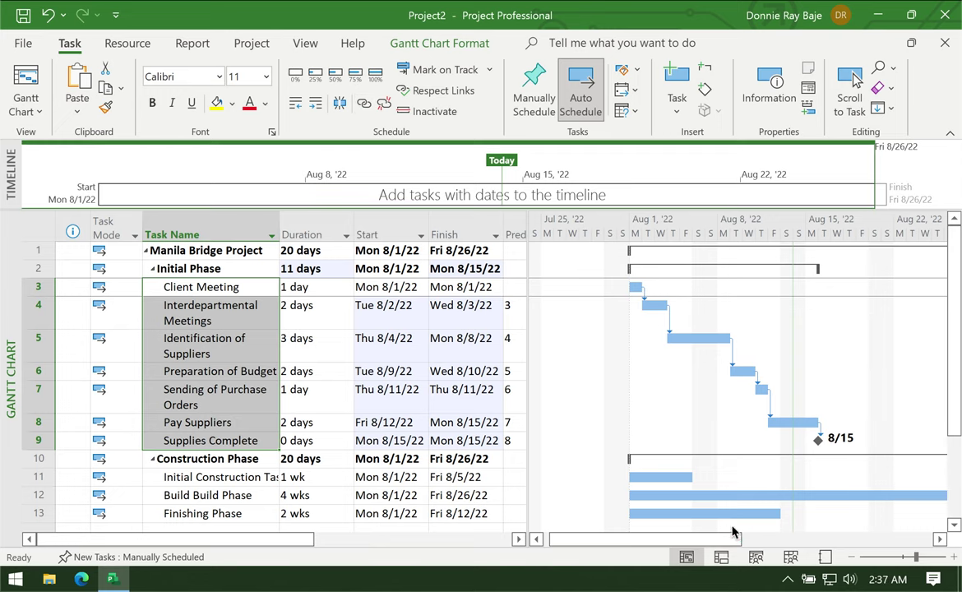
{"action": "mouse_move", "coordinate": [822, 404]}
{"action": "left_mouse_down"}
{"action": "mouse_move", "coordinate": [760, 345]}
{"action": "mouse_move", "coordinate": [670, 297]}
{"action": "mouse_move", "coordinate": [629, 337]}
{"action": "mouse_move", "coordinate": [743, 425]}
{"action": "mouse_move", "coordinate": [818, 440]}
{"action": "mouse_move", "coordinate": [832, 413]}
{"action": "left_mouse_up"}
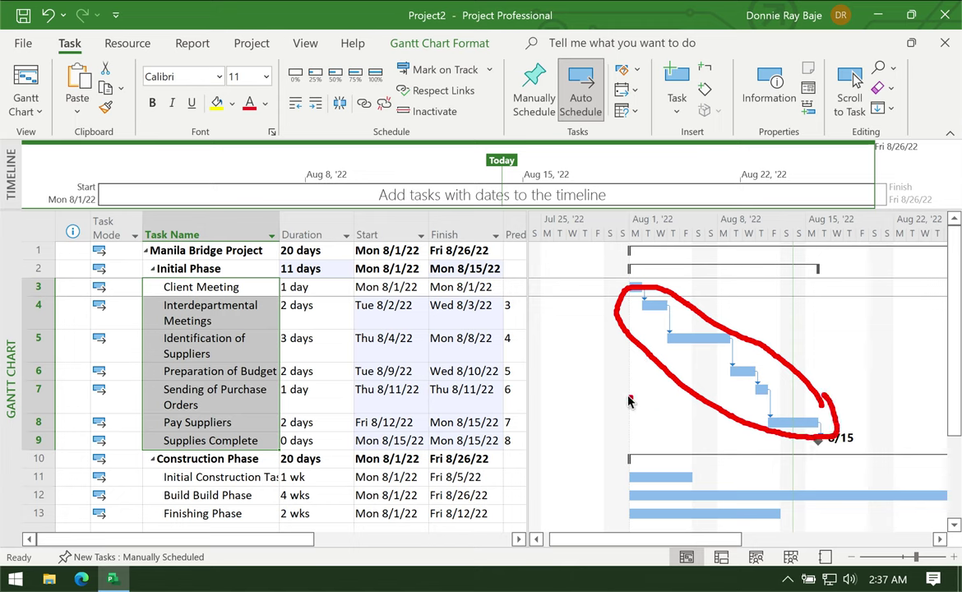
{"action": "left_click_drag", "start_coordinate": [356, 297], "coordinate": [459, 299]}
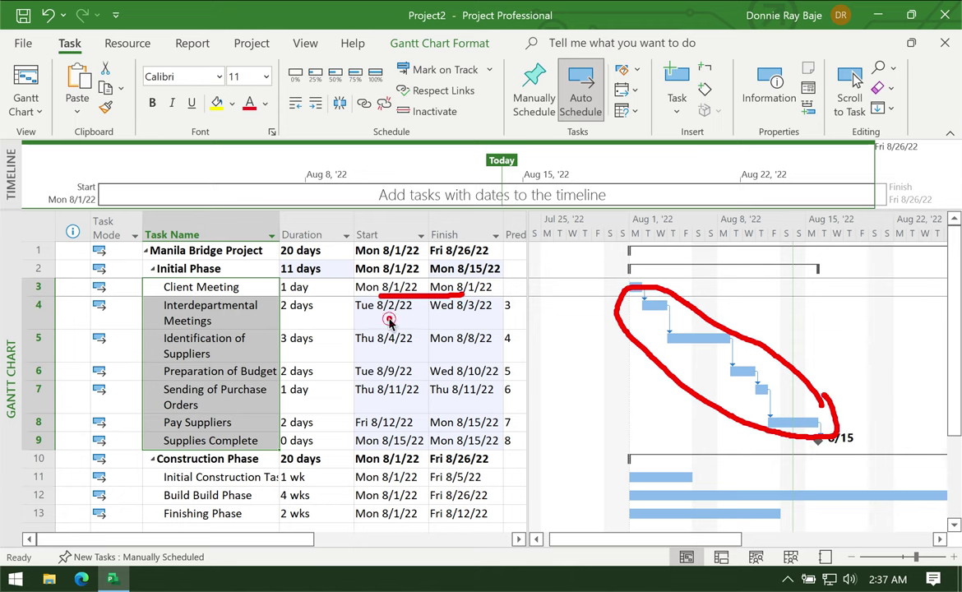
{"action": "left_click_drag", "start_coordinate": [386, 320], "coordinate": [463, 322]}
{"action": "left_click_drag", "start_coordinate": [370, 356], "coordinate": [450, 359]}
{"action": "left_click", "coordinate": [404, 379]}
{"action": "left_click_drag", "start_coordinate": [405, 381], "coordinate": [446, 380]}
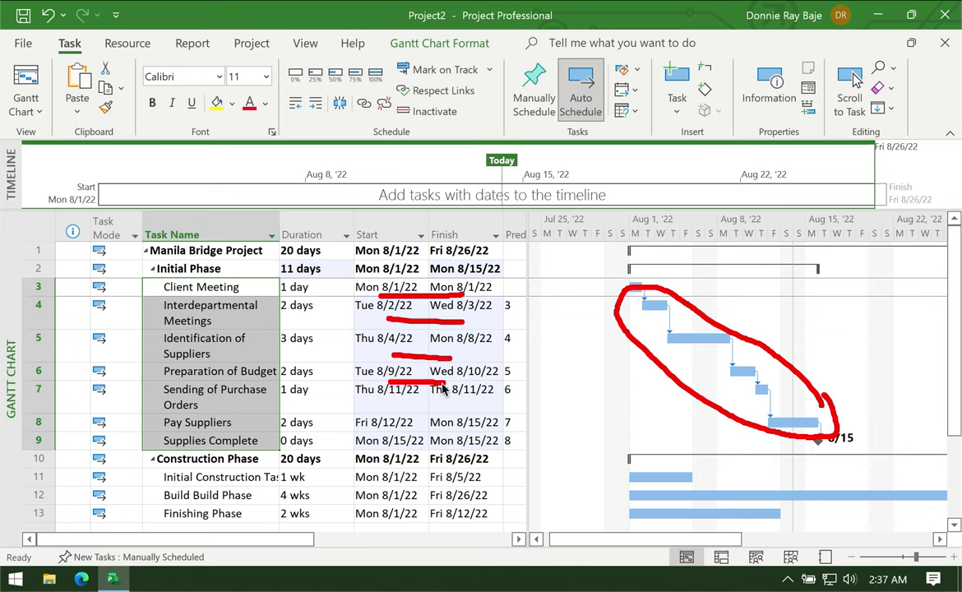
{"action": "mouse_move", "coordinate": [392, 407]}
{"action": "left_mouse_down"}
{"action": "mouse_move", "coordinate": [434, 407]}
{"action": "mouse_move", "coordinate": [455, 426]}
{"action": "left_mouse_up"}
{"action": "mouse_move", "coordinate": [420, 286]}
{"action": "left_mouse_down"}
{"action": "mouse_move", "coordinate": [380, 284]}
{"action": "mouse_move", "coordinate": [440, 290]}
{"action": "mouse_move", "coordinate": [430, 294]}
{"action": "left_mouse_up"}
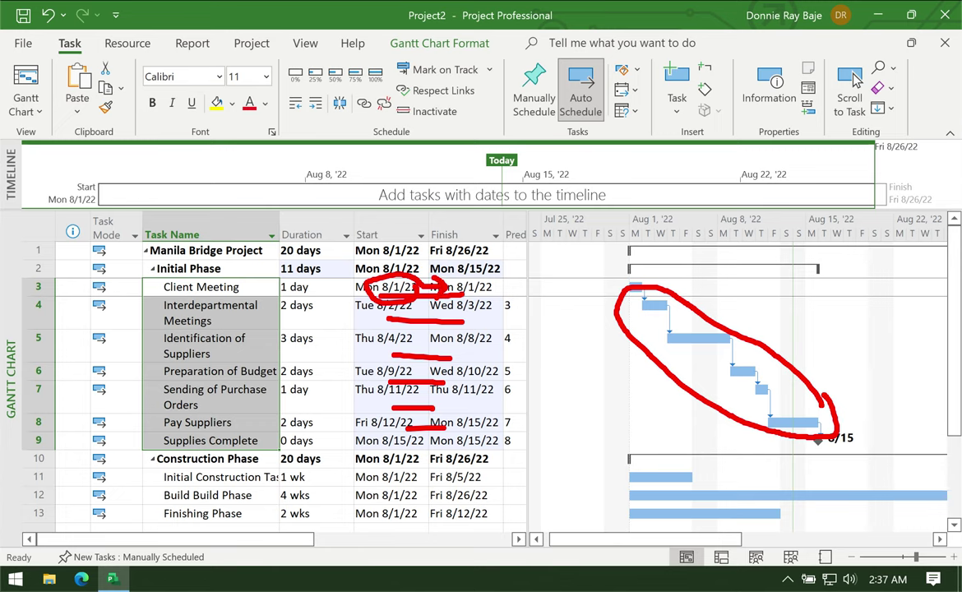
{"action": "key", "text": "Escape"}
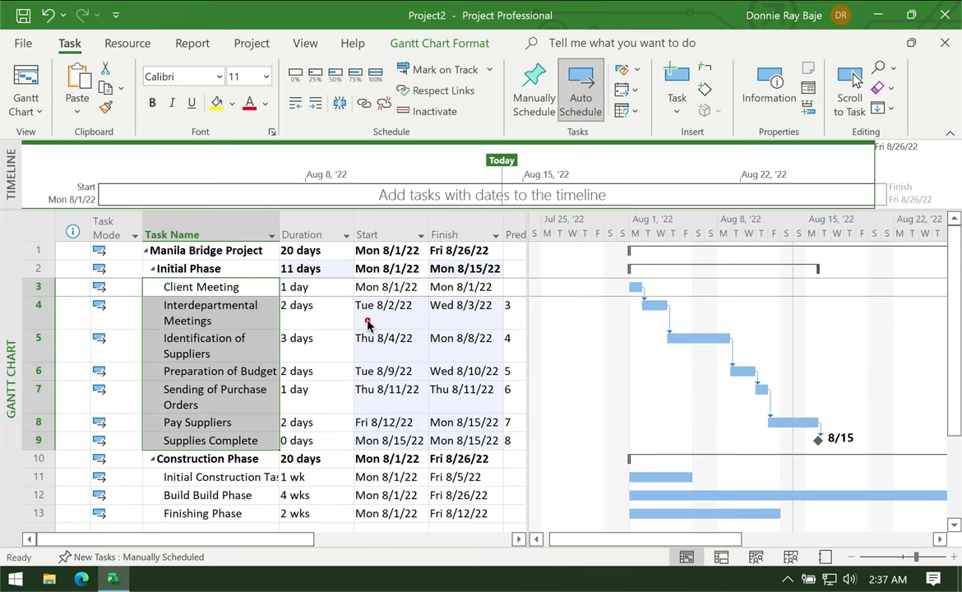
{"action": "left_click_drag", "start_coordinate": [365, 321], "coordinate": [485, 322]}
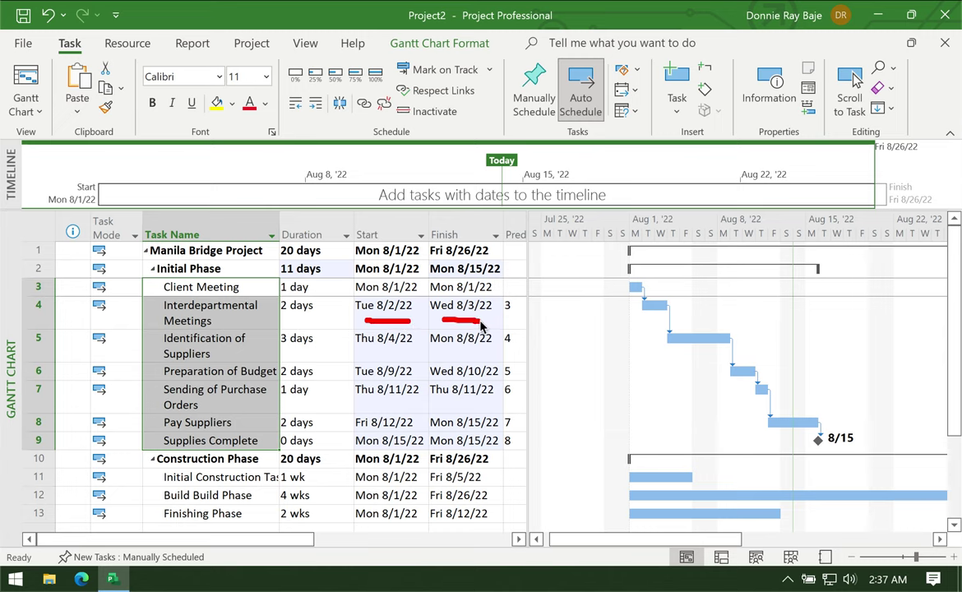
{"action": "left_click_drag", "start_coordinate": [288, 321], "coordinate": [343, 327]}
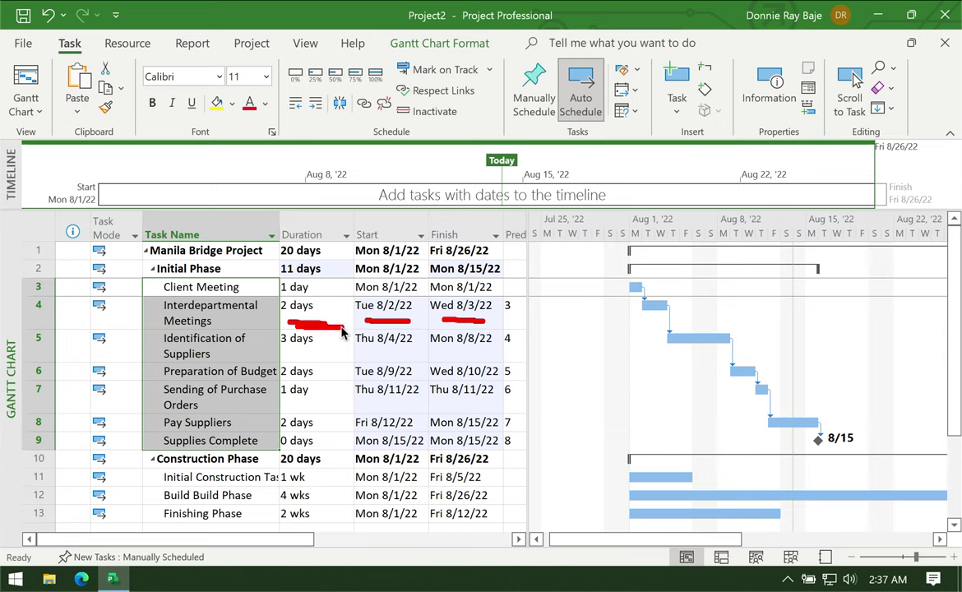
{"action": "left_click_drag", "start_coordinate": [381, 359], "coordinate": [527, 369]}
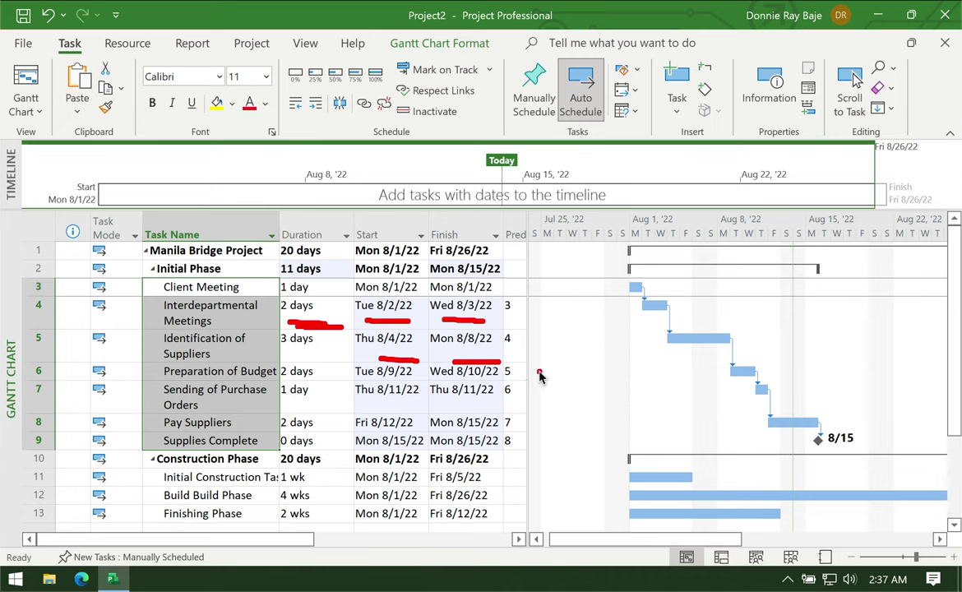
{"action": "mouse_move", "coordinate": [720, 336]}
{"action": "left_mouse_down"}
{"action": "mouse_move", "coordinate": [689, 338]}
{"action": "mouse_move", "coordinate": [720, 349]}
{"action": "left_mouse_up"}
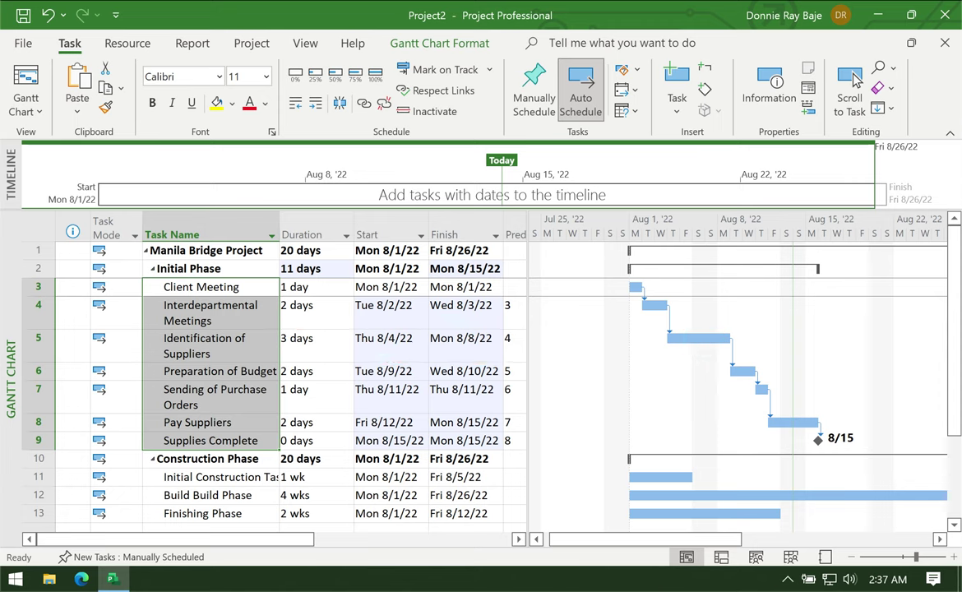
Link Initial Construction Tasks, Build Build Phase and Finishing Phase in sequence, and widen the task table to show the full Predecessors column.
{"action": "left_click", "coordinate": [222, 477]}
{"action": "left_click", "coordinate": [223, 507]}
{"action": "left_click_drag", "start_coordinate": [224, 507], "coordinate": [206, 477]}
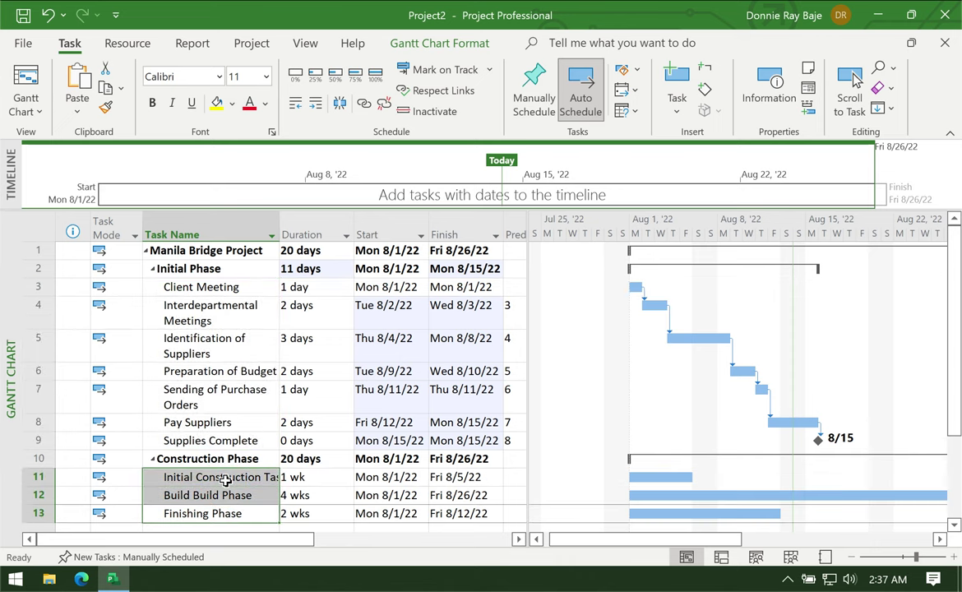
{"action": "left_click", "coordinate": [362, 103]}
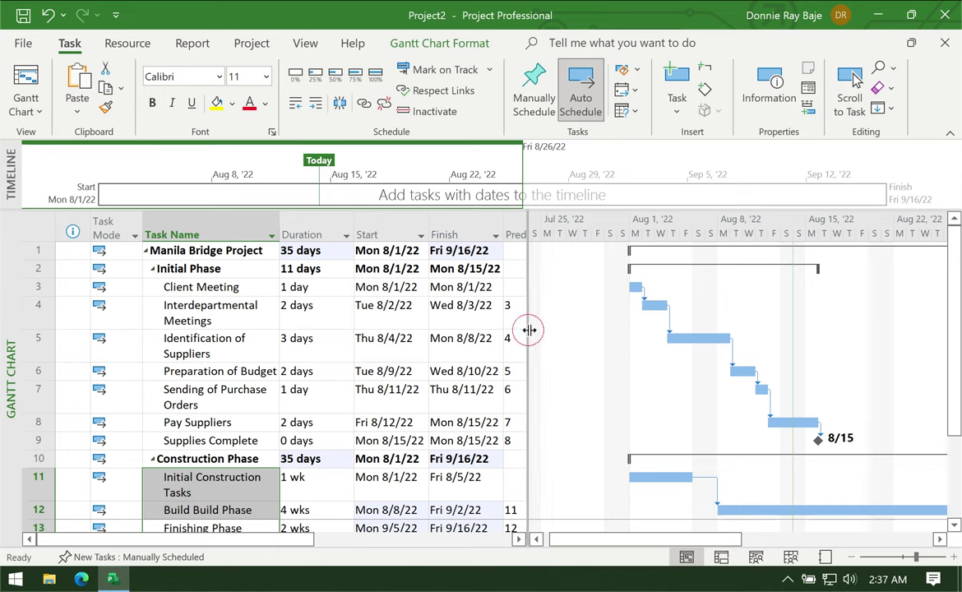
{"action": "left_click_drag", "start_coordinate": [529, 330], "coordinate": [610, 333]}
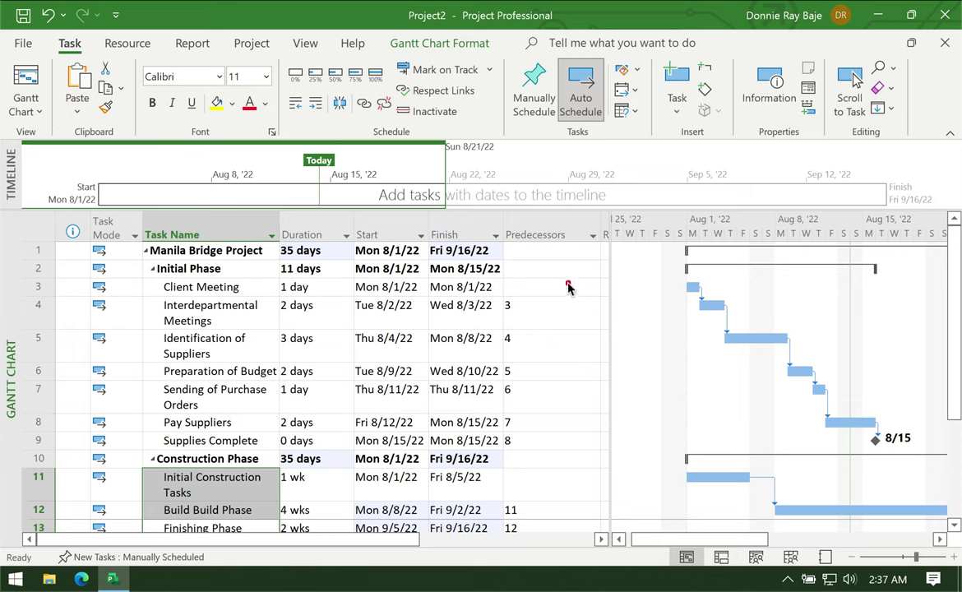
{"action": "mouse_move", "coordinate": [576, 290]}
{"action": "left_mouse_down"}
{"action": "mouse_move", "coordinate": [561, 281]}
{"action": "mouse_move", "coordinate": [483, 313]}
{"action": "mouse_move", "coordinate": [485, 409]}
{"action": "mouse_move", "coordinate": [562, 408]}
{"action": "mouse_move", "coordinate": [544, 288]}
{"action": "left_mouse_up"}
{"action": "mouse_move", "coordinate": [528, 303]}
{"action": "left_mouse_down"}
{"action": "mouse_move", "coordinate": [518, 309]}
{"action": "mouse_move", "coordinate": [513, 295]}
{"action": "mouse_move", "coordinate": [504, 321]}
{"action": "mouse_move", "coordinate": [523, 314]}
{"action": "mouse_move", "coordinate": [516, 294]}
{"action": "mouse_move", "coordinate": [496, 313]}
{"action": "mouse_move", "coordinate": [403, 322]}
{"action": "mouse_move", "coordinate": [264, 317]}
{"action": "mouse_move", "coordinate": [260, 287]}
{"action": "mouse_move", "coordinate": [269, 288]}
{"action": "left_mouse_up"}
{"action": "mouse_move", "coordinate": [56, 284]}
{"action": "left_mouse_down"}
{"action": "mouse_move", "coordinate": [22, 286]}
{"action": "mouse_move", "coordinate": [45, 303]}
{"action": "mouse_move", "coordinate": [56, 271]}
{"action": "left_mouse_up"}
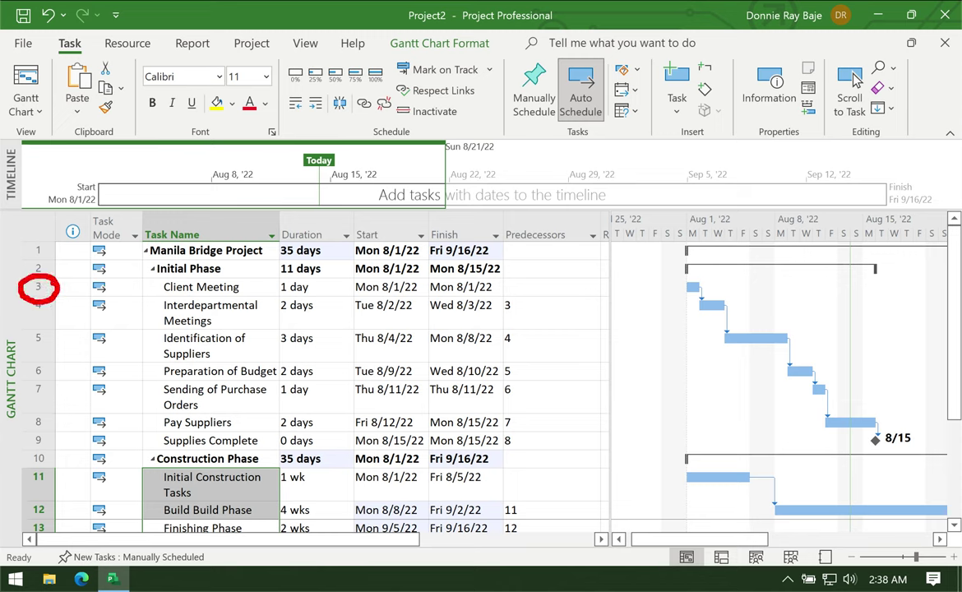
{"action": "left_click", "coordinate": [409, 428]}
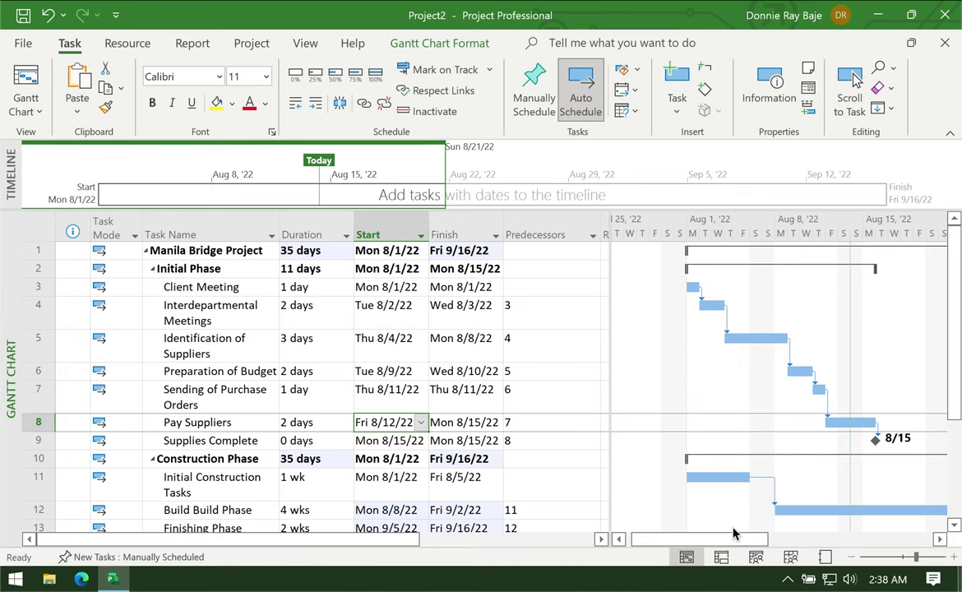
{"action": "mouse_move", "coordinate": [265, 467]}
{"action": "left_mouse_down"}
{"action": "mouse_move", "coordinate": [174, 470]}
{"action": "mouse_move", "coordinate": [152, 497]}
{"action": "mouse_move", "coordinate": [317, 497]}
{"action": "mouse_move", "coordinate": [296, 467]}
{"action": "mouse_move", "coordinate": [230, 469]}
{"action": "left_mouse_up"}
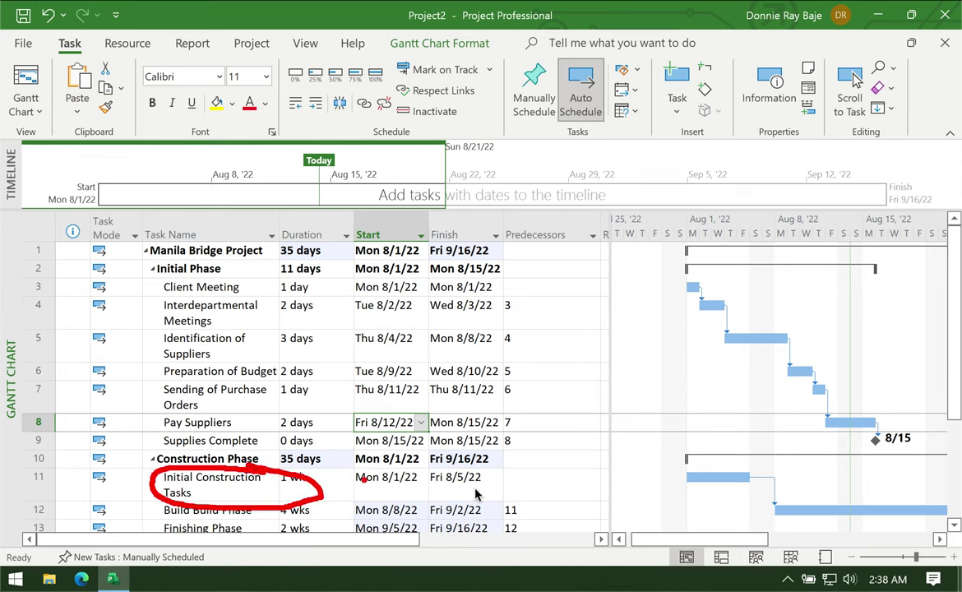
{"action": "mouse_move", "coordinate": [476, 493]}
{"action": "left_mouse_down"}
{"action": "mouse_move", "coordinate": [511, 475]}
{"action": "mouse_move", "coordinate": [517, 491]}
{"action": "mouse_move", "coordinate": [551, 457]}
{"action": "mouse_move", "coordinate": [539, 438]}
{"action": "mouse_move", "coordinate": [508, 443]}
{"action": "mouse_move", "coordinate": [528, 452]}
{"action": "left_mouse_up"}
{"action": "left_click", "coordinate": [517, 496]}
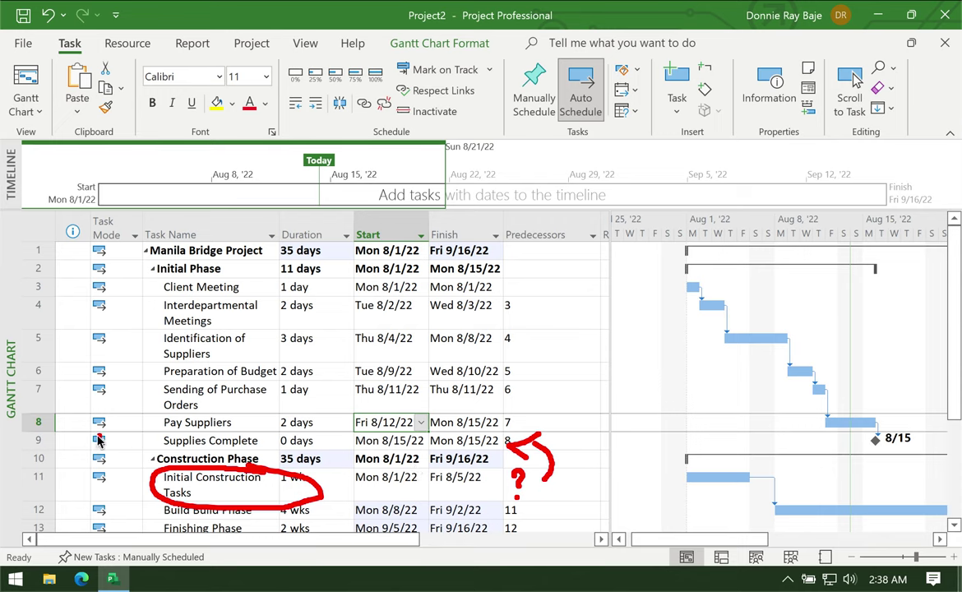
{"action": "mouse_move", "coordinate": [80, 438]}
{"action": "left_mouse_down"}
{"action": "mouse_move", "coordinate": [141, 441]}
{"action": "mouse_move", "coordinate": [124, 449]}
{"action": "left_mouse_up"}
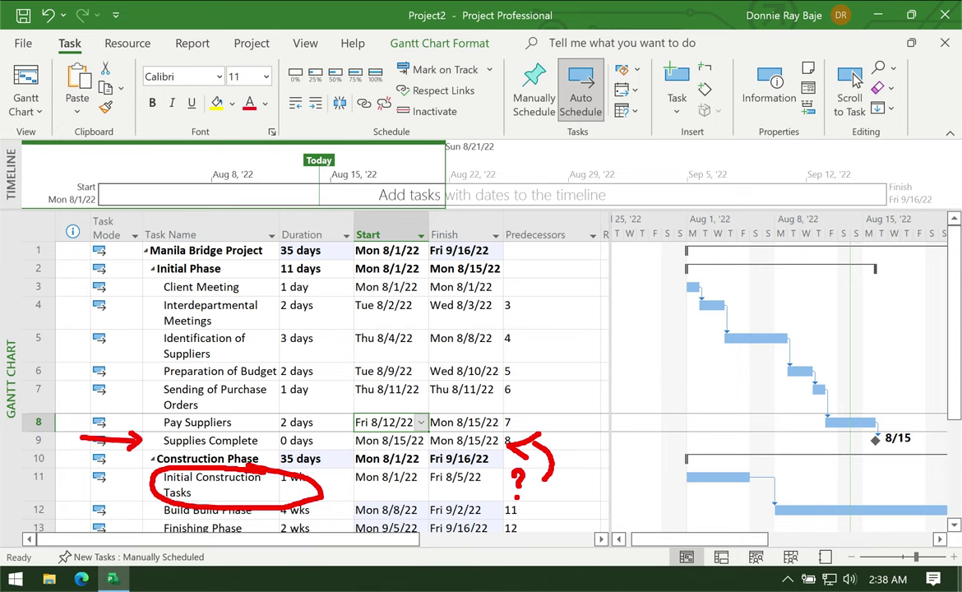
{"action": "key", "text": "Escape"}
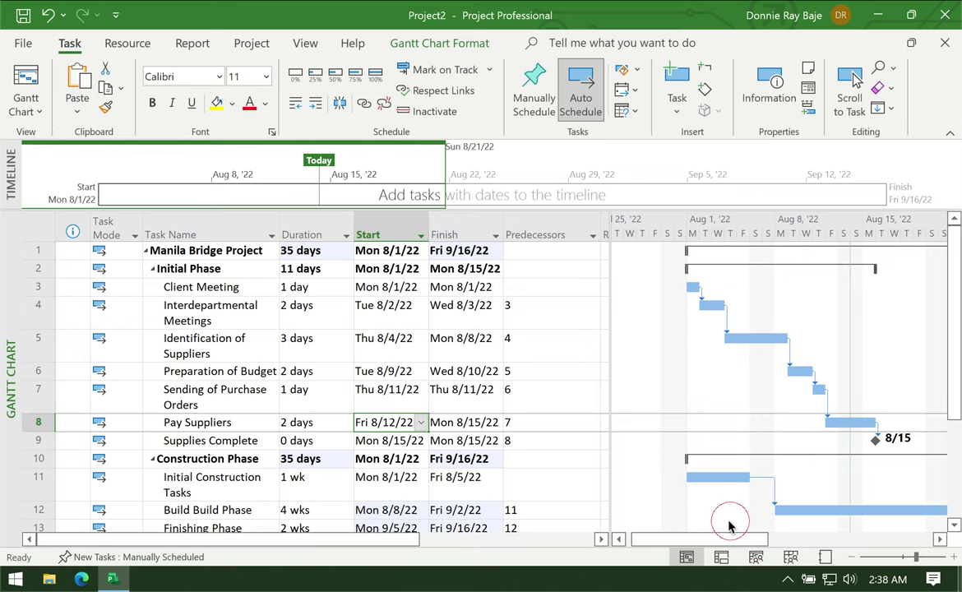
{"action": "mouse_move", "coordinate": [59, 429]}
{"action": "left_mouse_down"}
{"action": "mouse_move", "coordinate": [23, 436]}
{"action": "mouse_move", "coordinate": [71, 423]}
{"action": "left_mouse_up"}
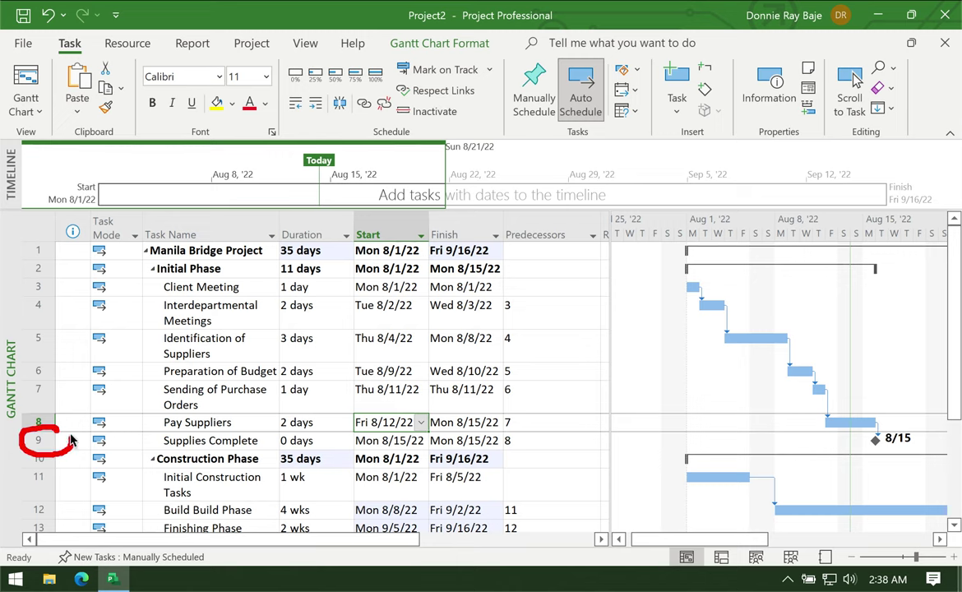
{"action": "key", "text": "Escape"}
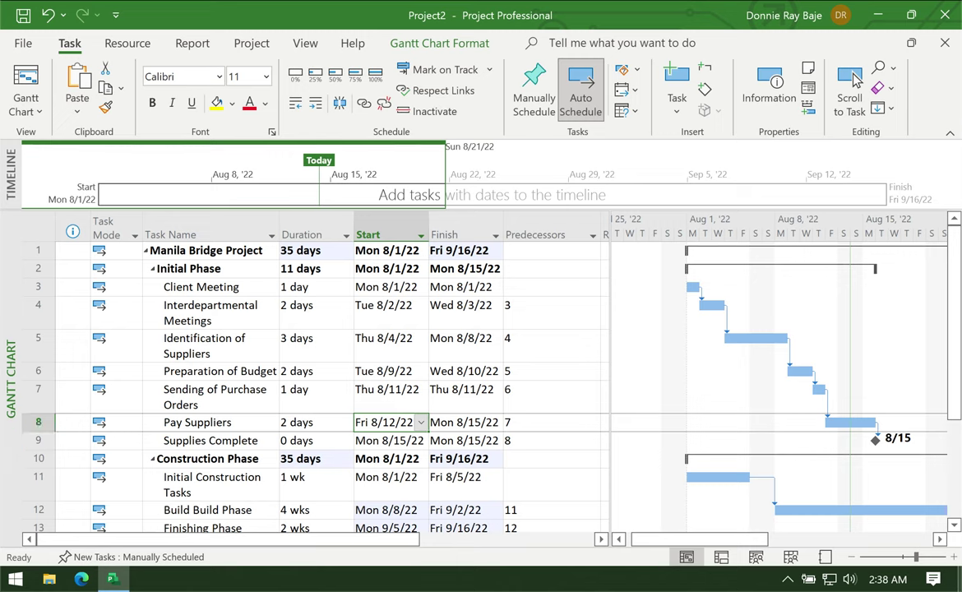
Set the predecessor of Initial Construction Tasks to task 9, Supplies Complete.
{"action": "left_click", "coordinate": [535, 481]}
{"action": "type", "text": "9"}
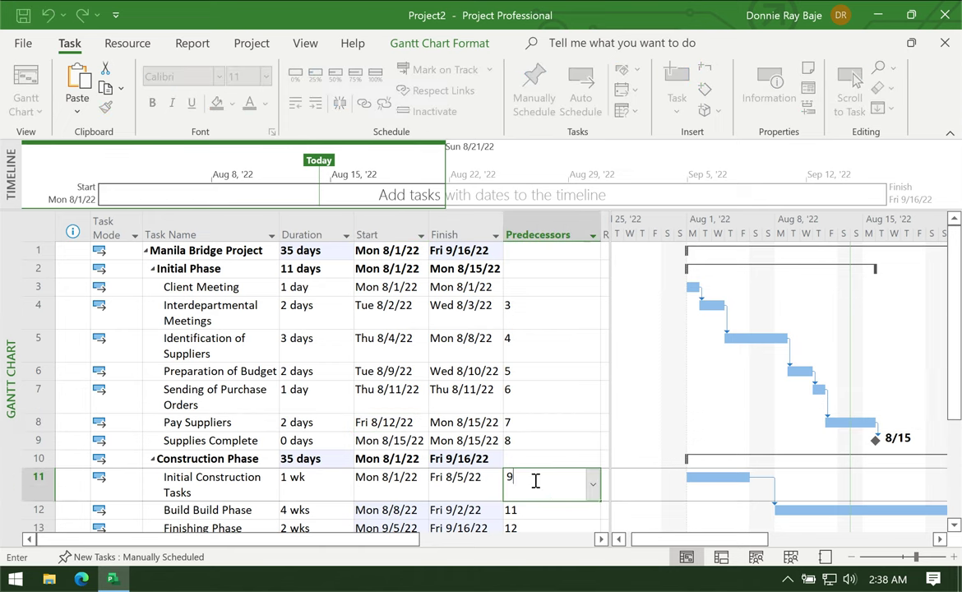
{"action": "left_click", "coordinate": [559, 426]}
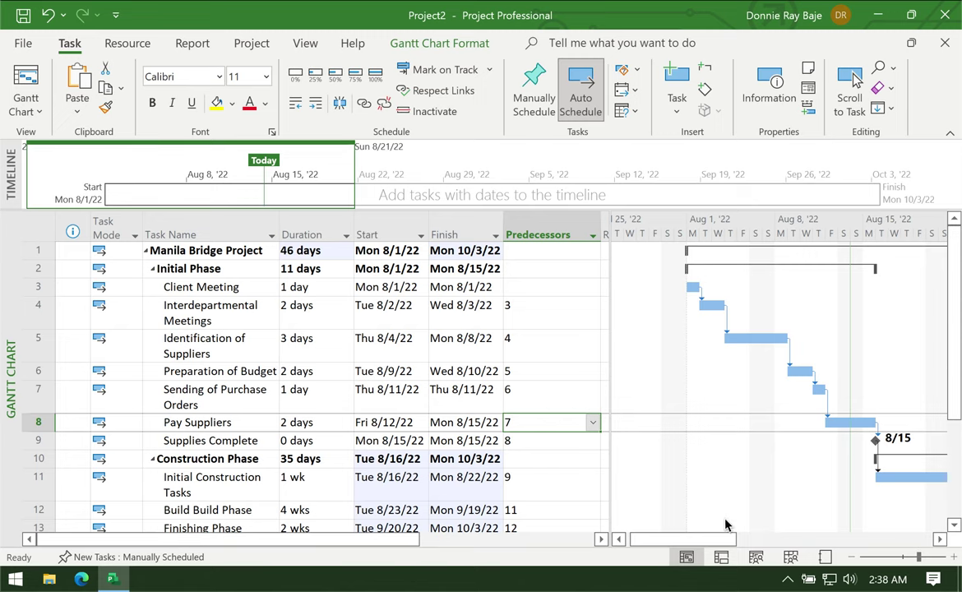
{"action": "mouse_move", "coordinate": [896, 421]}
{"action": "left_mouse_down"}
{"action": "mouse_move", "coordinate": [865, 436]}
{"action": "mouse_move", "coordinate": [884, 480]}
{"action": "mouse_move", "coordinate": [888, 420]}
{"action": "left_mouse_up"}
{"action": "mouse_move", "coordinate": [715, 541]}
{"action": "left_mouse_down"}
{"action": "mouse_move", "coordinate": [751, 547]}
{"action": "mouse_move", "coordinate": [714, 545]}
{"action": "left_mouse_up"}
{"action": "left_click_drag", "start_coordinate": [756, 339], "coordinate": [756, 340]}
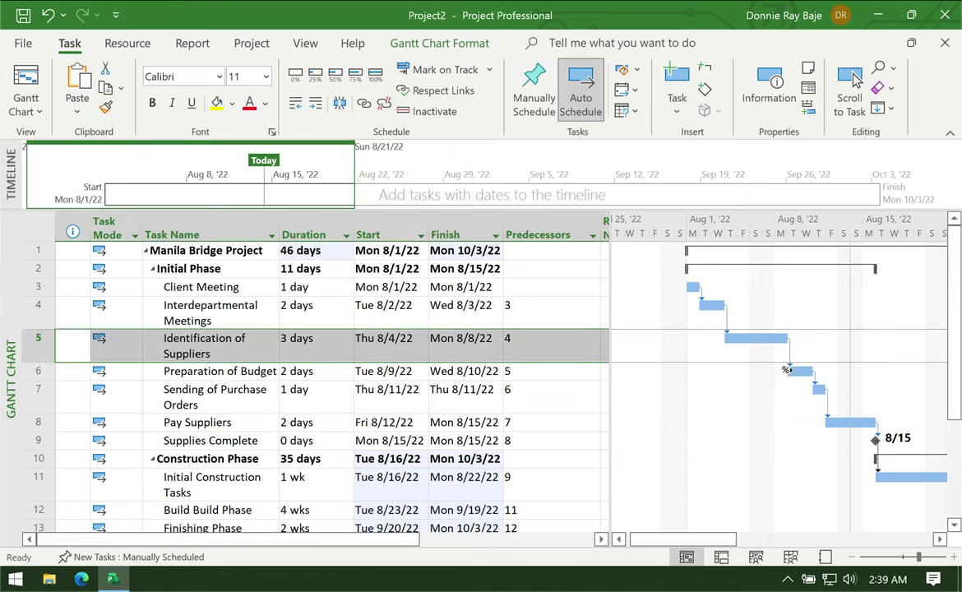
Try to move the Preparation of Budget bar to start on Fri Aug 5, '22 while keeping its existing link.
{"action": "mouse_move", "coordinate": [802, 371]}
{"action": "left_click", "coordinate": [804, 372]}
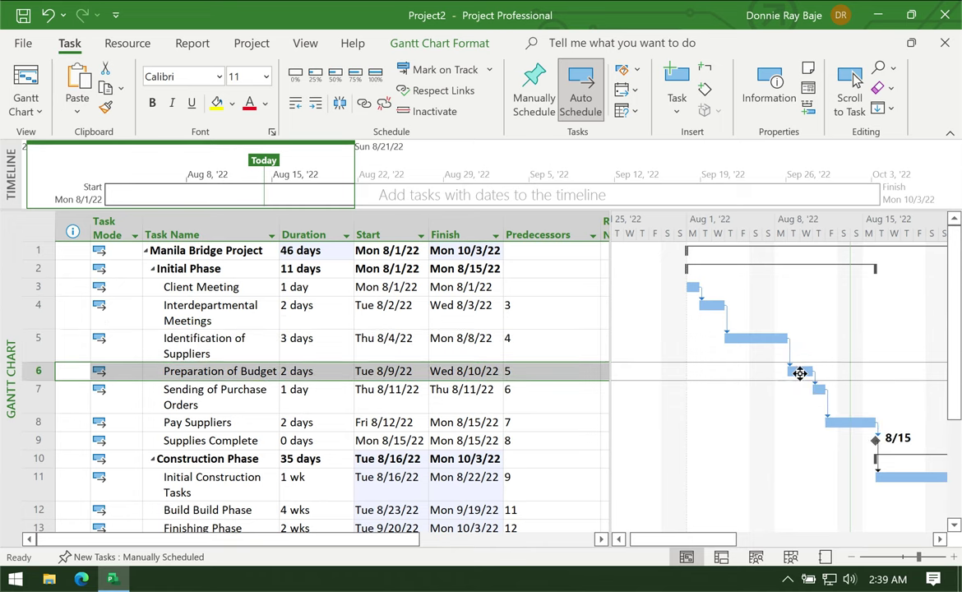
{"action": "mouse_move", "coordinate": [800, 372]}
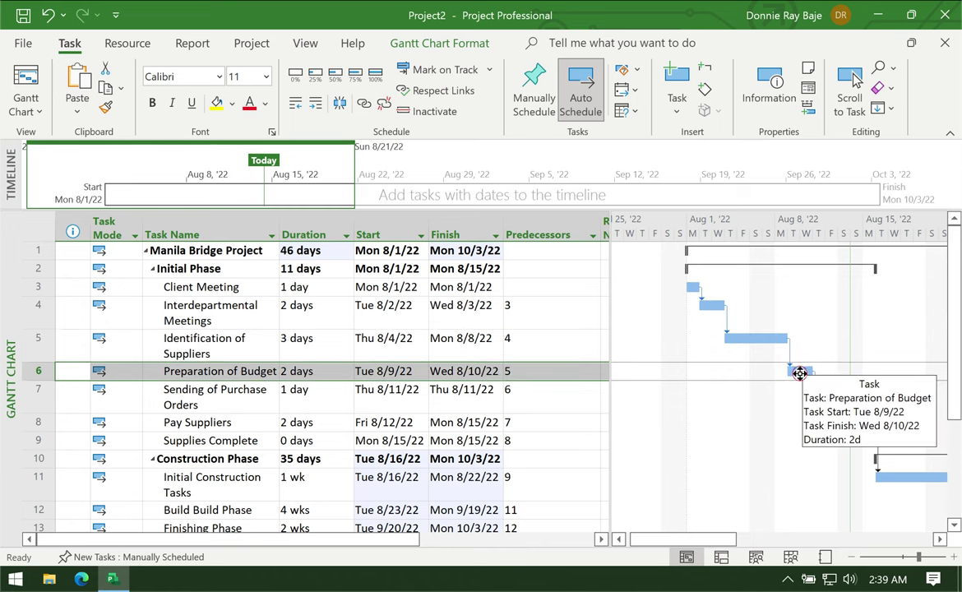
{"action": "left_click_drag", "start_coordinate": [800, 373], "coordinate": [755, 376]}
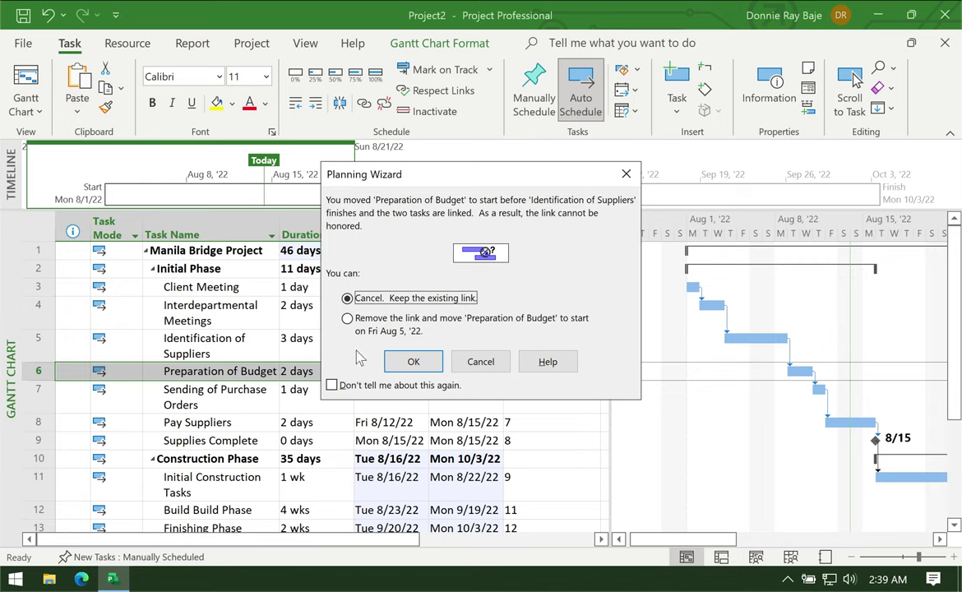
{"action": "left_click", "coordinate": [480, 362]}
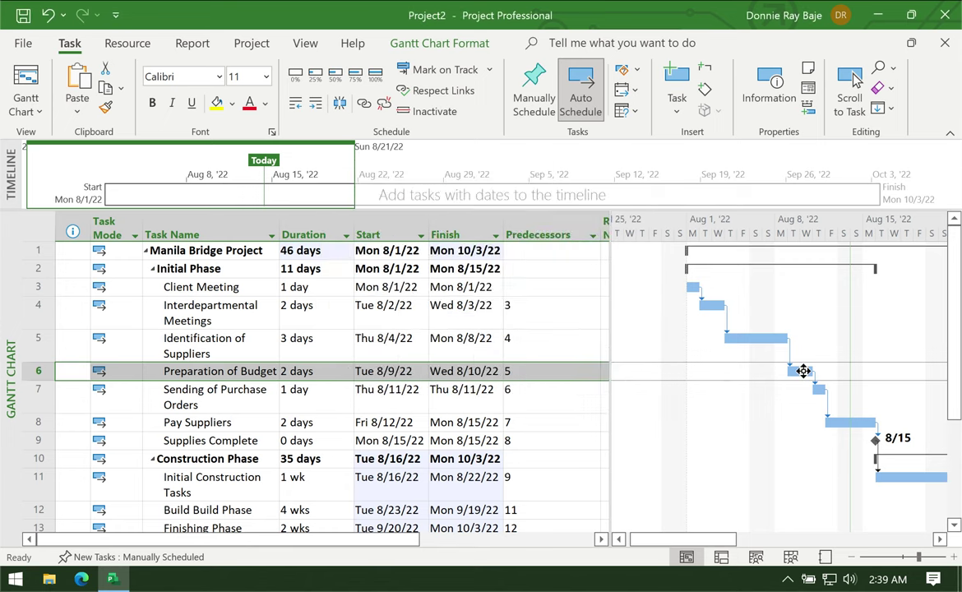
{"action": "left_click_drag", "start_coordinate": [803, 370], "coordinate": [752, 370]}
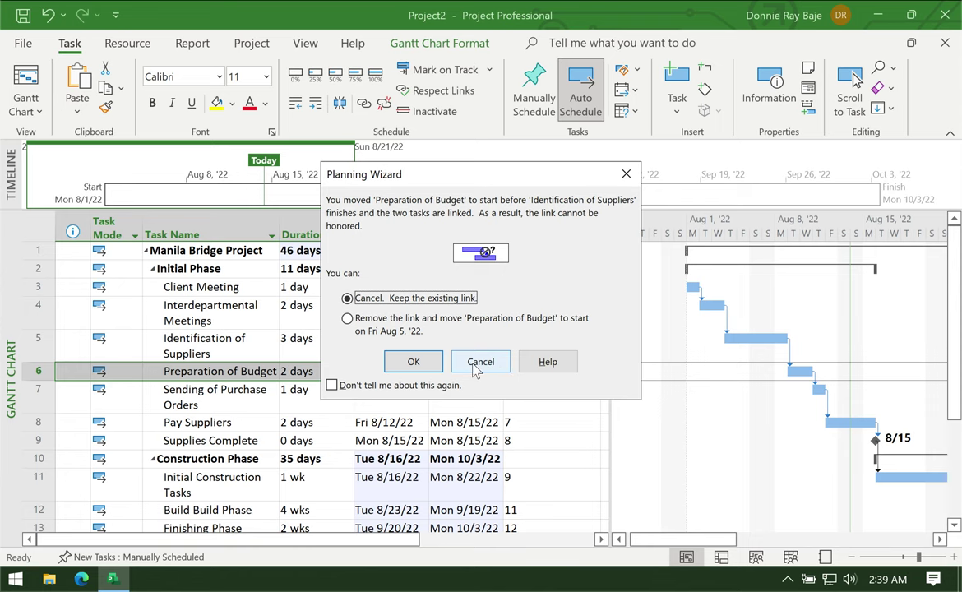
{"action": "left_click", "coordinate": [423, 362]}
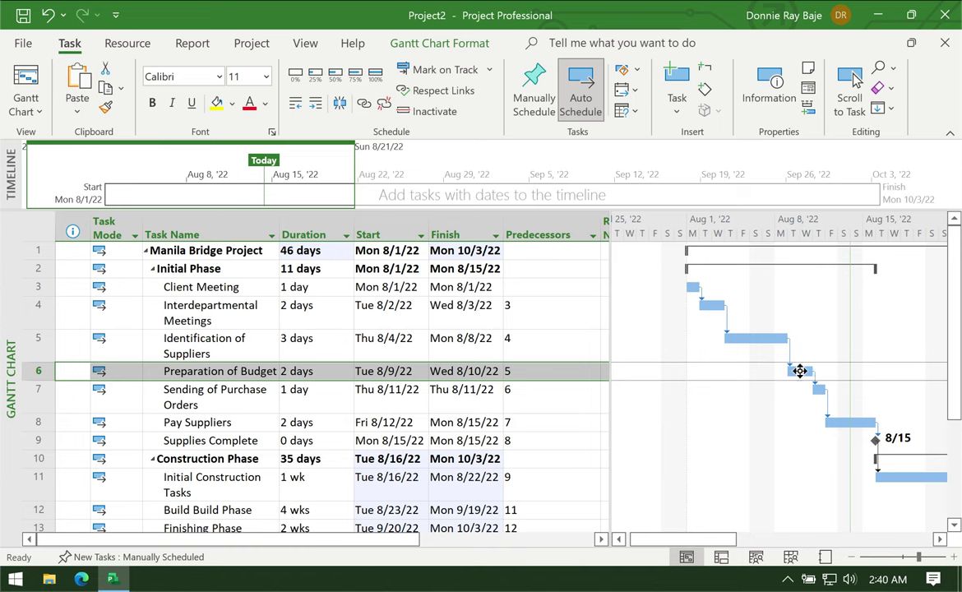
Move the Preparation of Budget bar to start on Fri Aug 5, '22, removing its link to Identification of Suppliers.
{"action": "left_click_drag", "start_coordinate": [800, 371], "coordinate": [750, 370]}
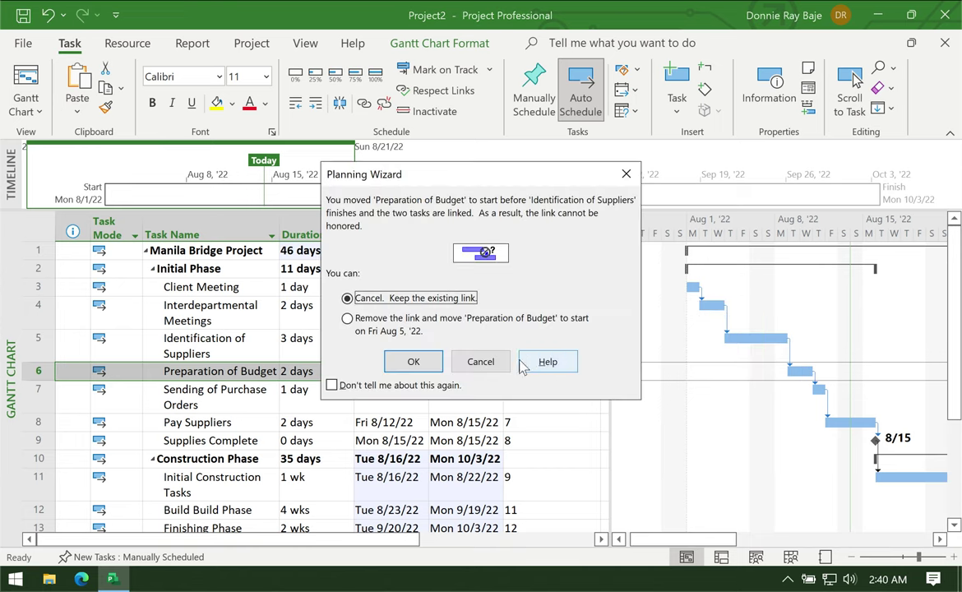
{"action": "left_click", "coordinate": [401, 328]}
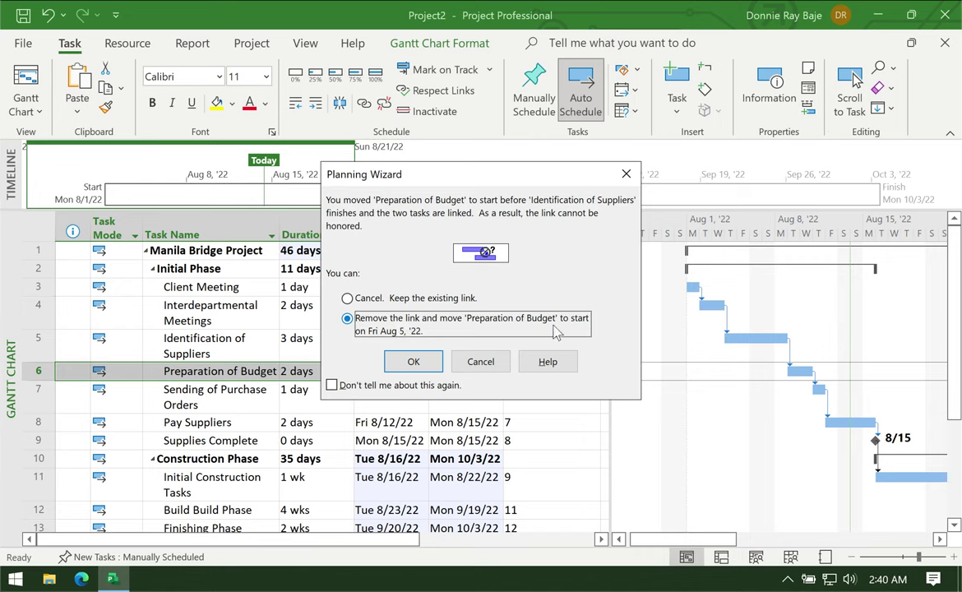
{"action": "left_click_drag", "start_coordinate": [493, 184], "coordinate": [472, 211]}
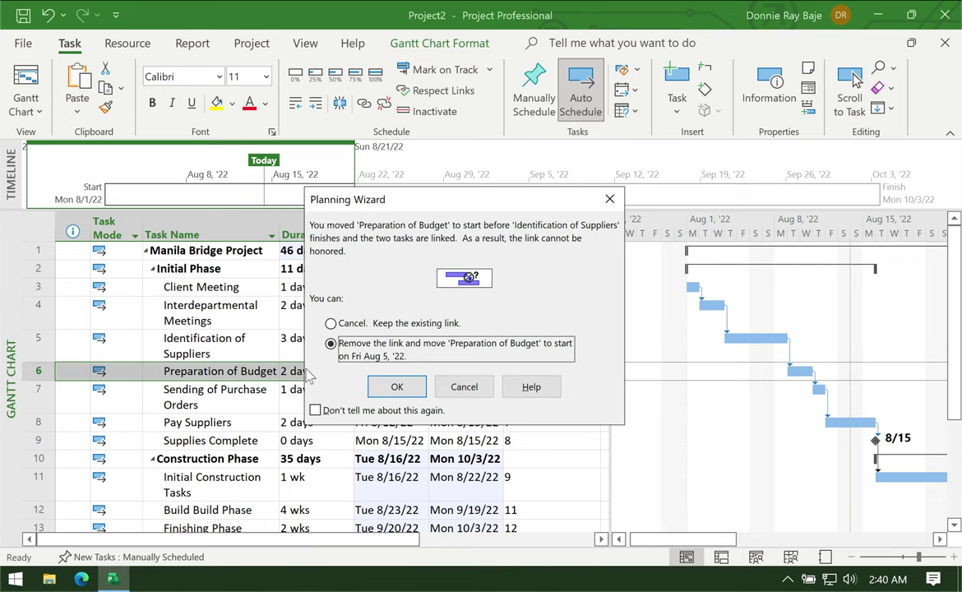
{"action": "left_click", "coordinate": [396, 388]}
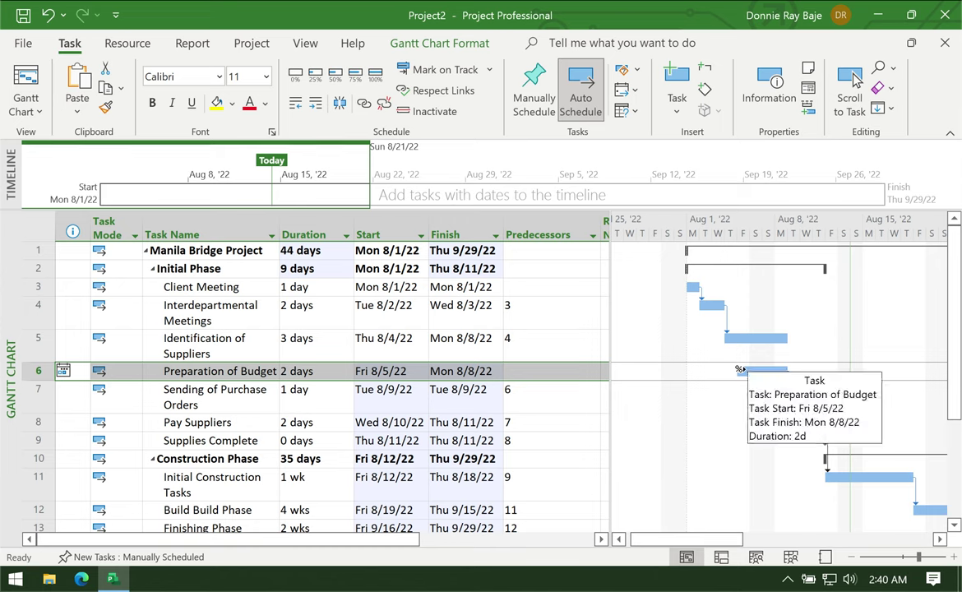
{"action": "left_click_drag", "start_coordinate": [703, 544], "coordinate": [668, 557]}
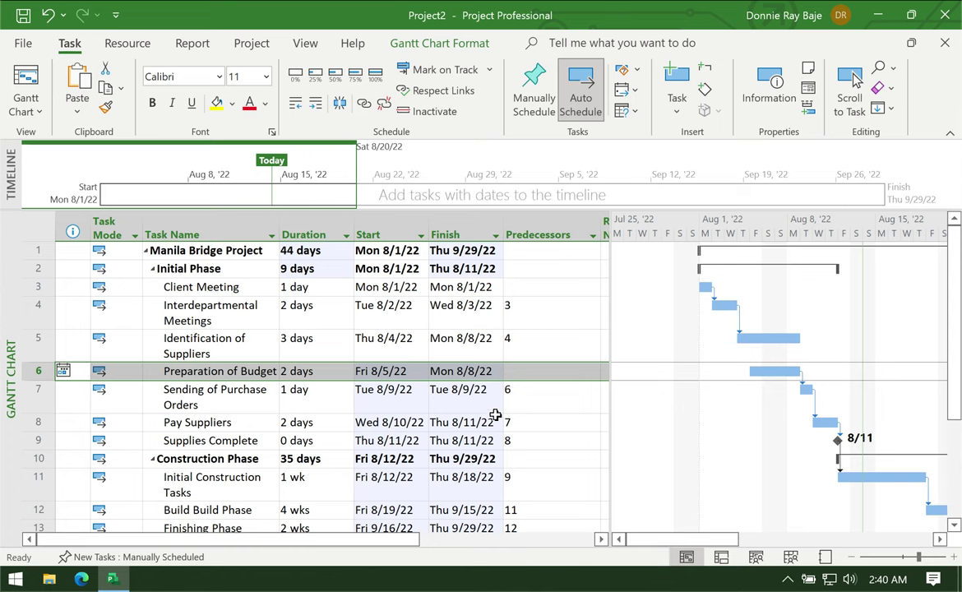
{"action": "left_click", "coordinate": [455, 387]}
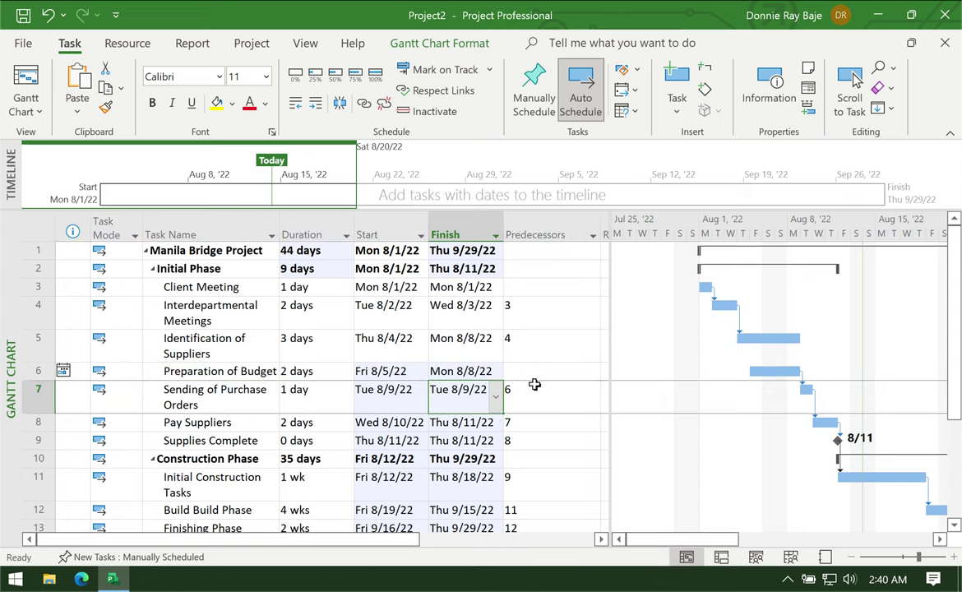